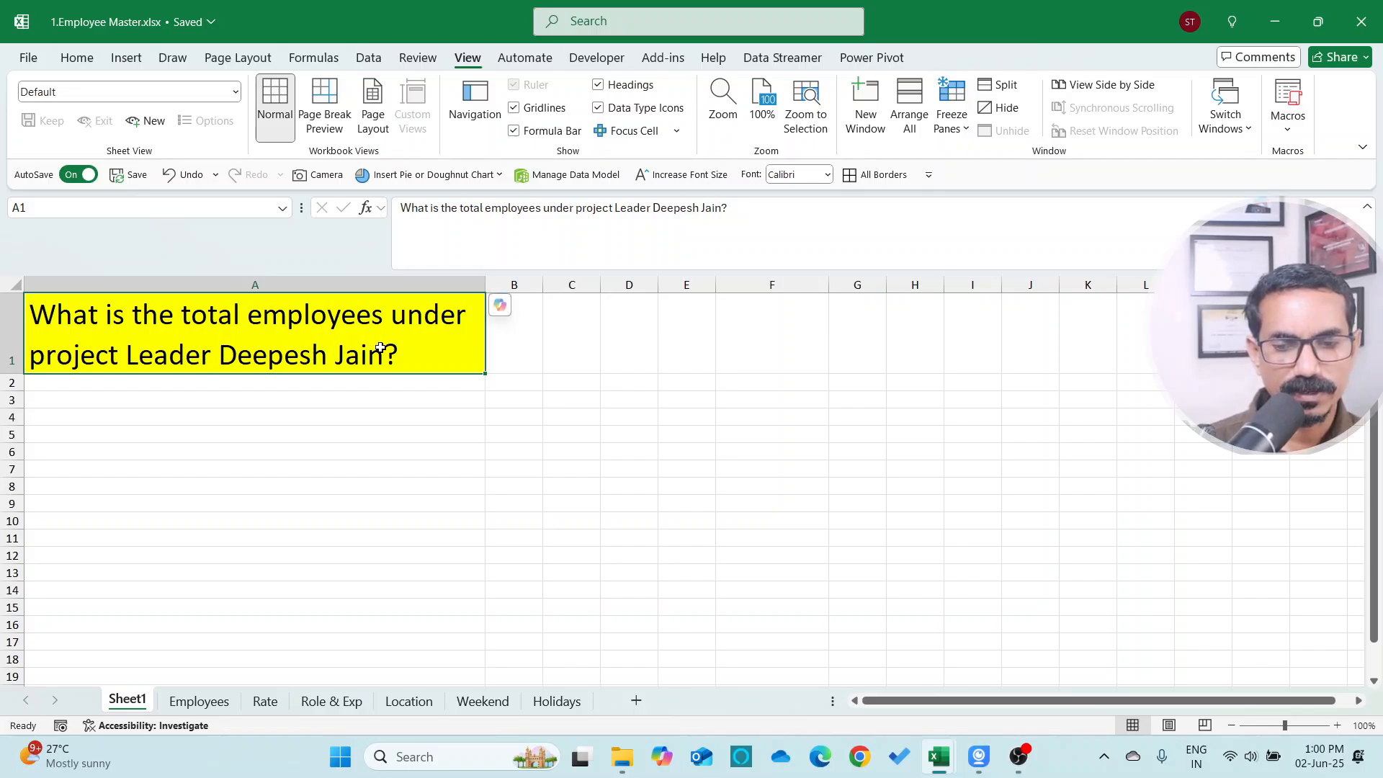
Open the Employees sheet and browse its column headers across the table
left_click(223, 702)
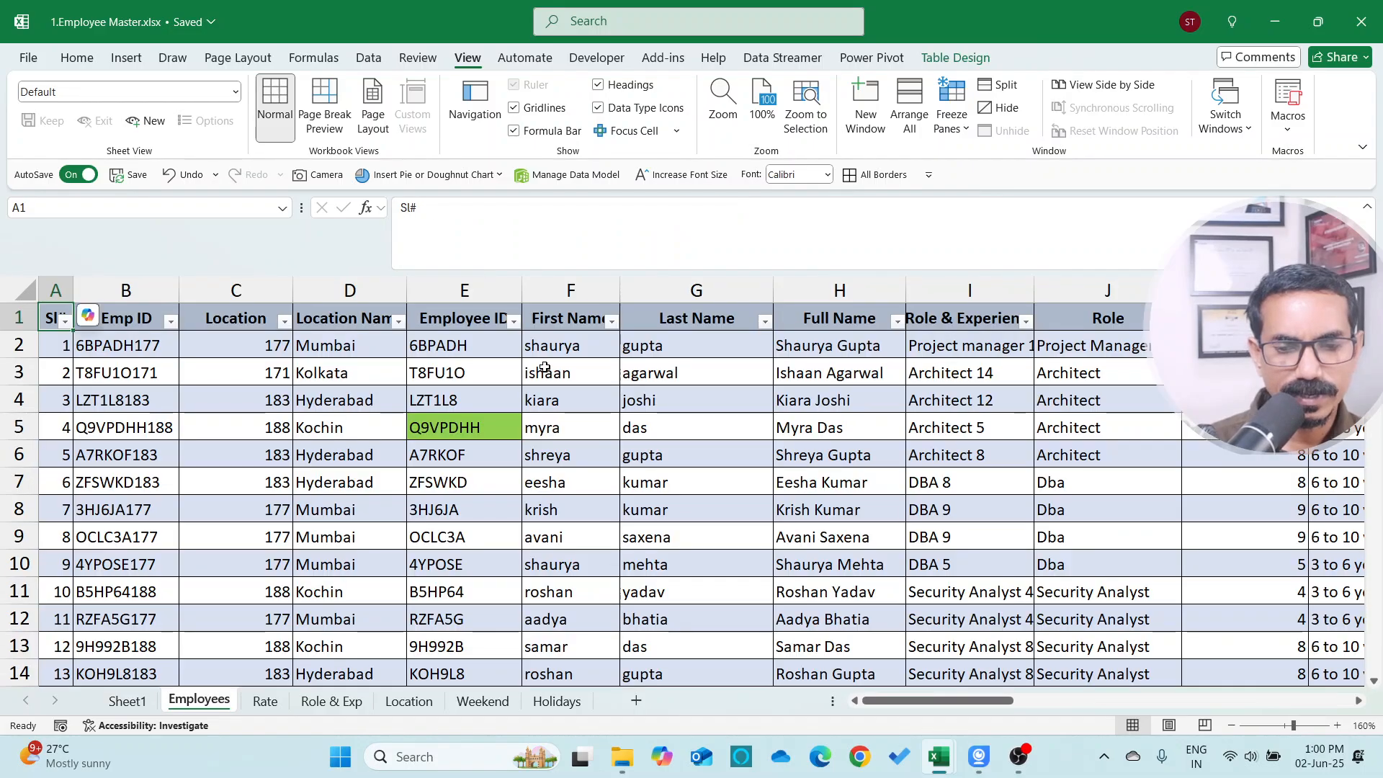
left_click(692, 353)
key("Up")
key("Right")
key("Right")
key("Right")
key("Right")
key("Right")
key("Right")
key("Right")
key("Right")
key("Right")
key("Right")
key("Right")
key("Right")
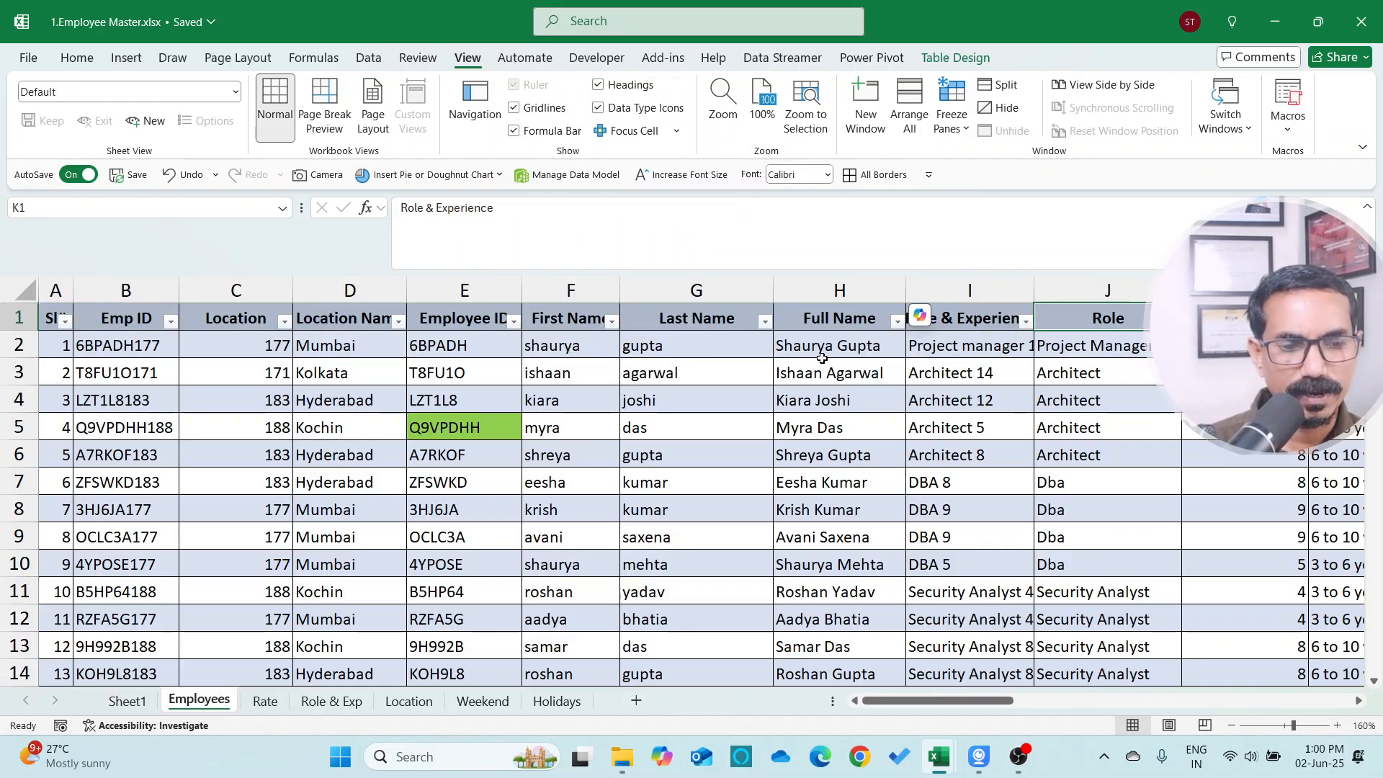
key("Left")
key("Left")
key("Left")
key("Left")
key("Left")
key("Left")
key("Left")
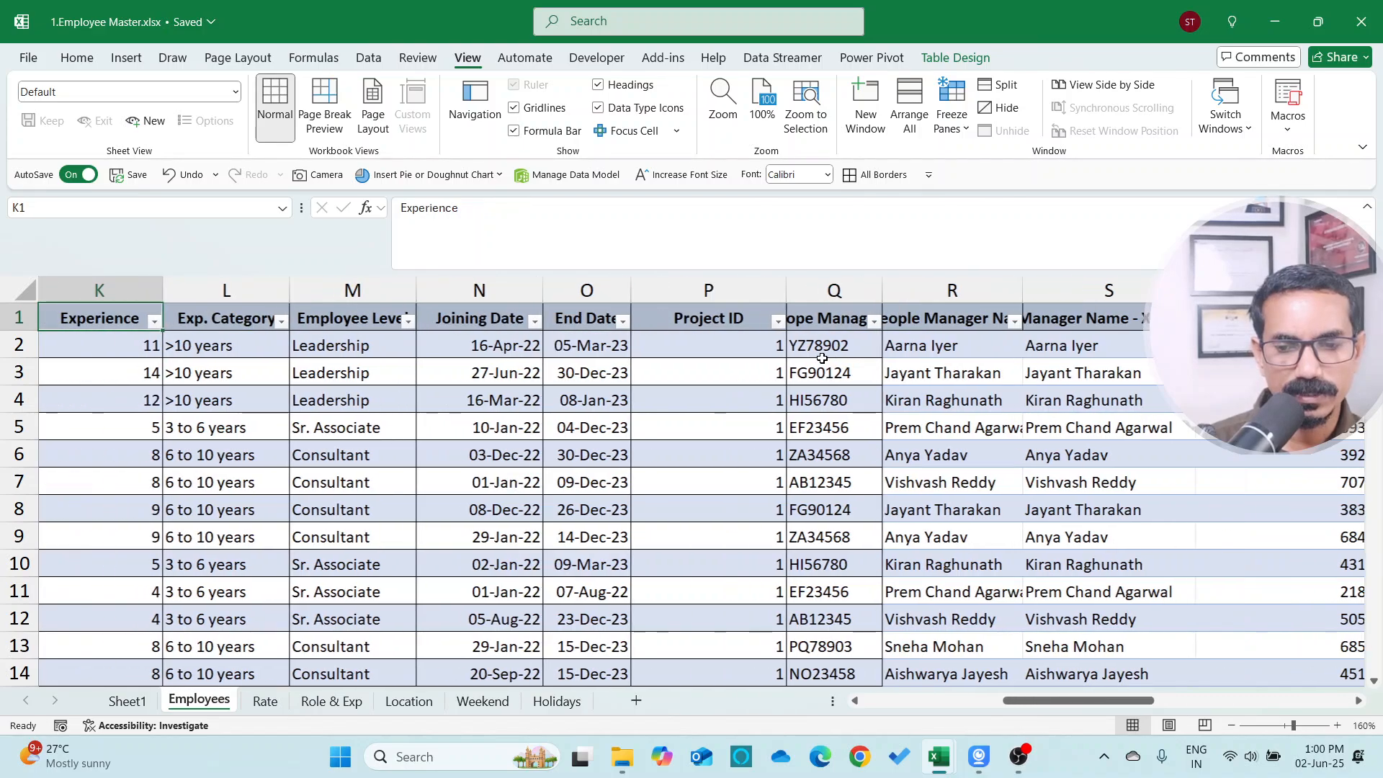
key("Right")
key("Right")
key("Right")
key("Right")
key("Right")
key("Right")
key("Right")
key("Right")
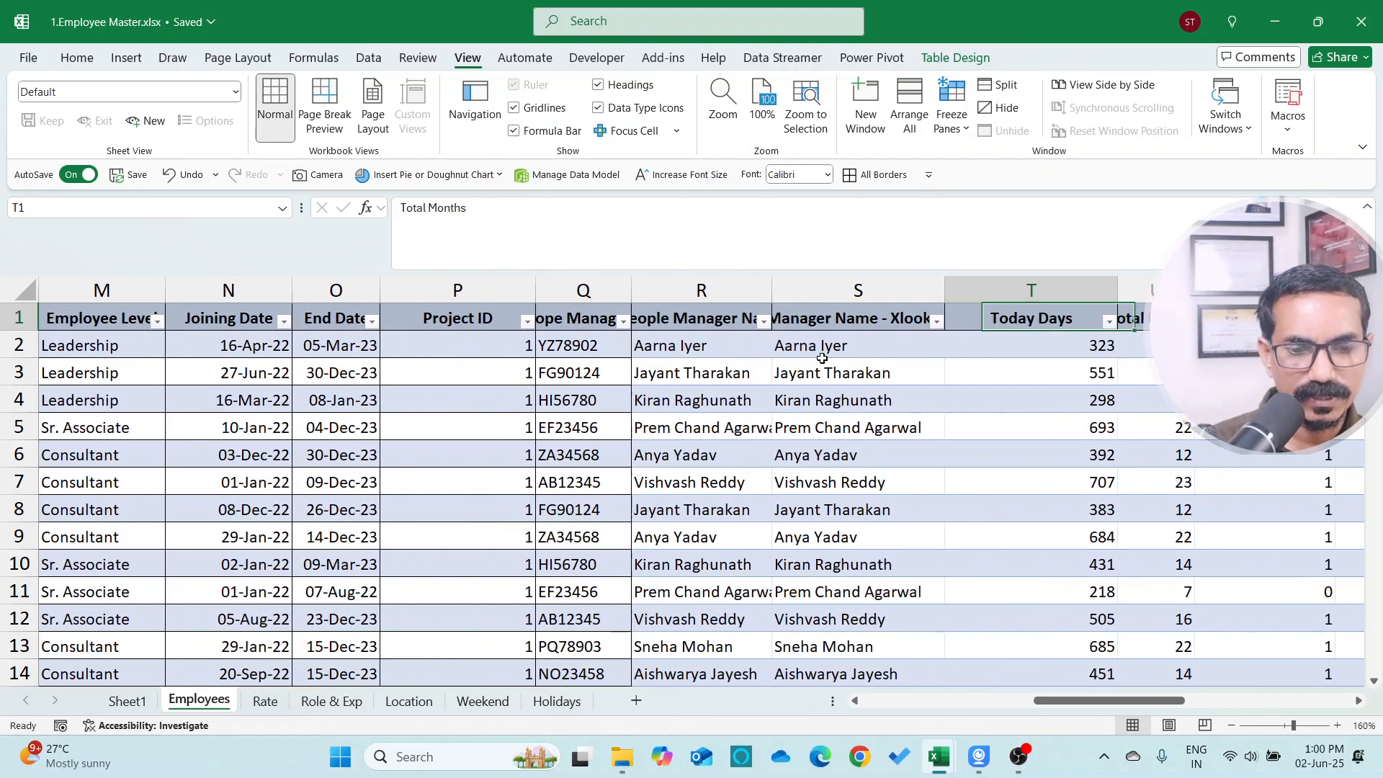
key("Left")
key("Left")
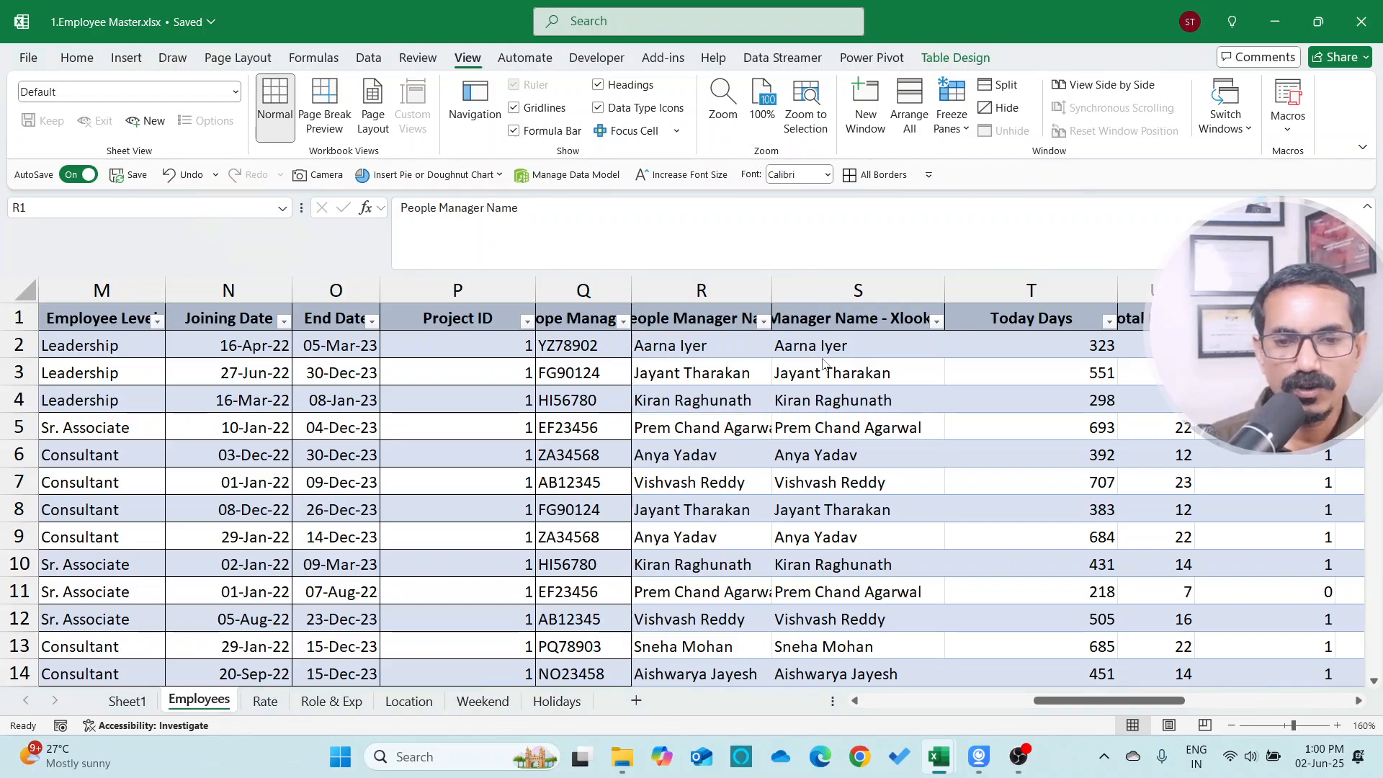
Switch to the 2.Projects workbook and examine the Project Lead and Project ID & Services entries
key("alt+Tab")
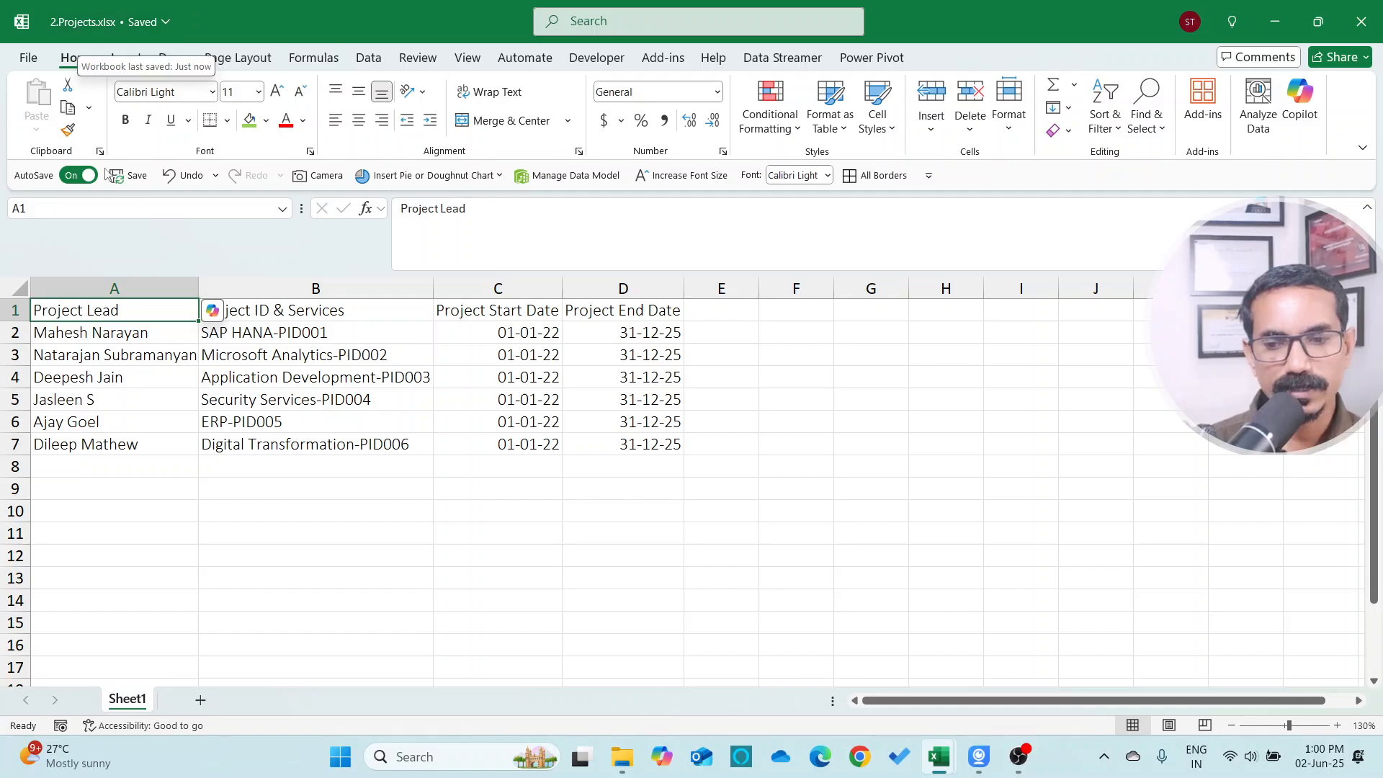
left_click(141, 333)
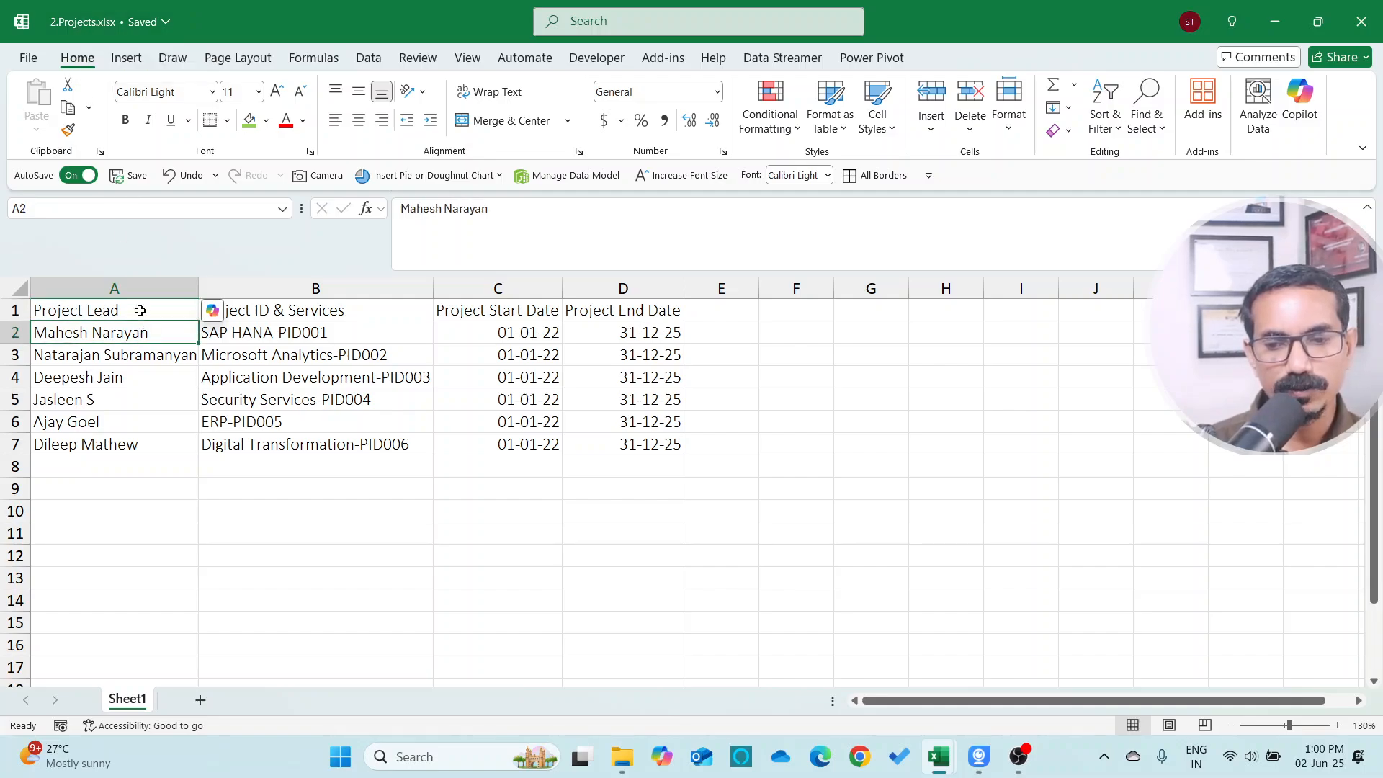
left_click_drag(137, 310, 141, 448)
left_click(186, 330)
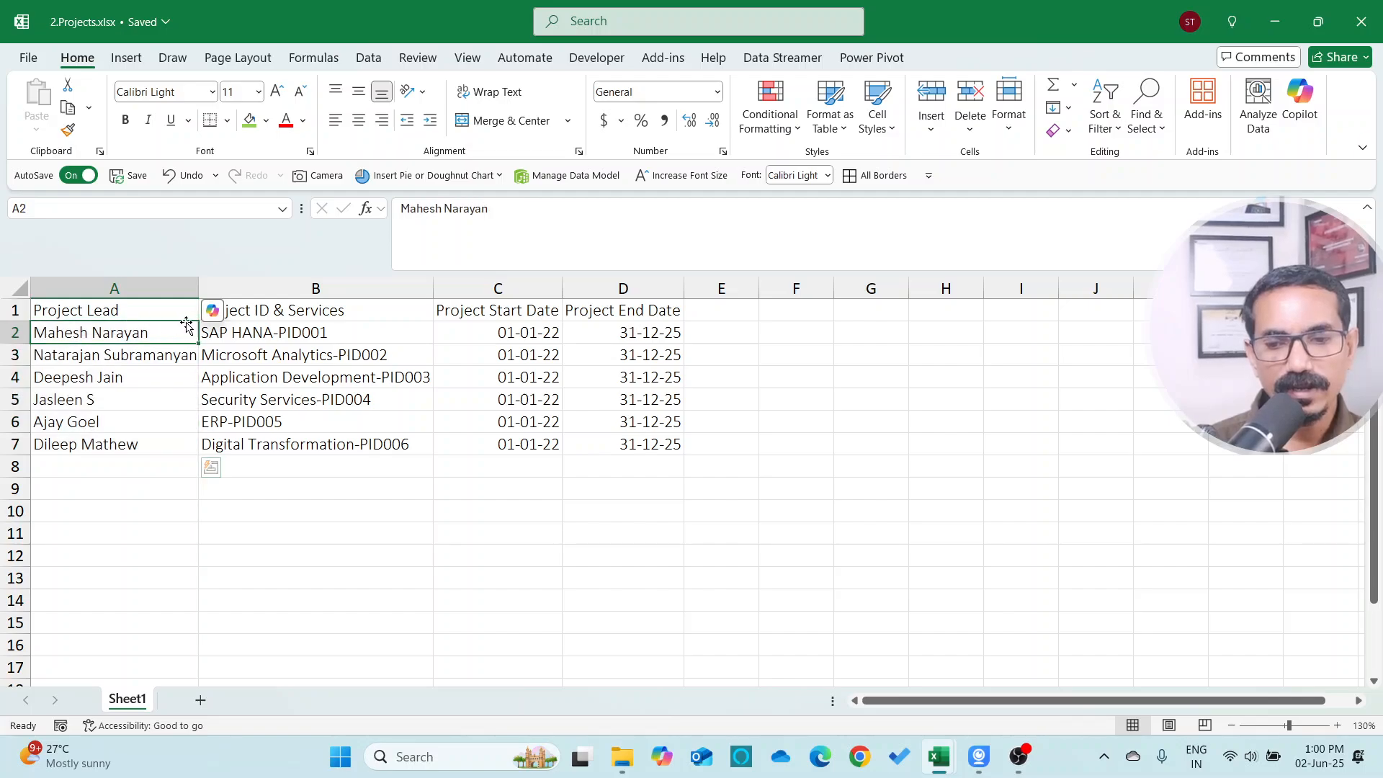
left_click(325, 333)
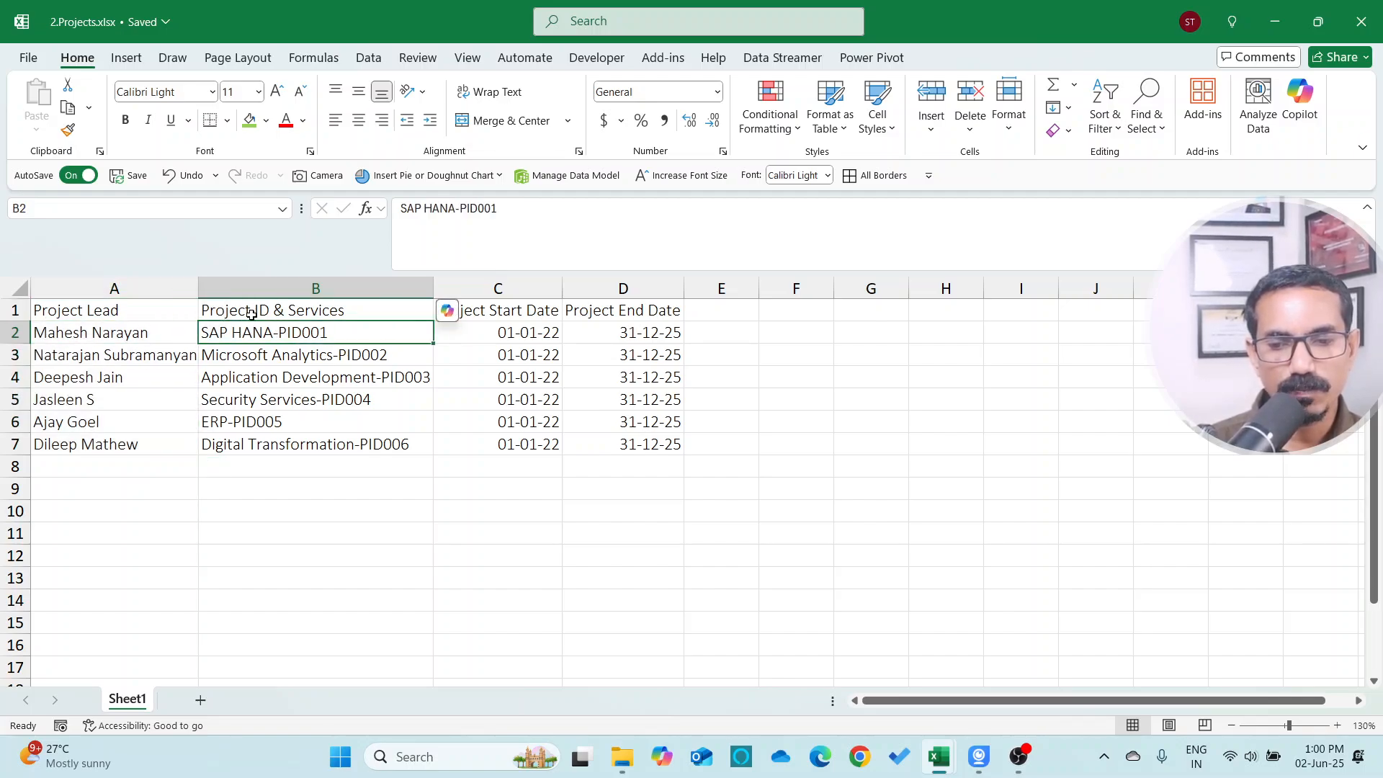
double_click(343, 334)
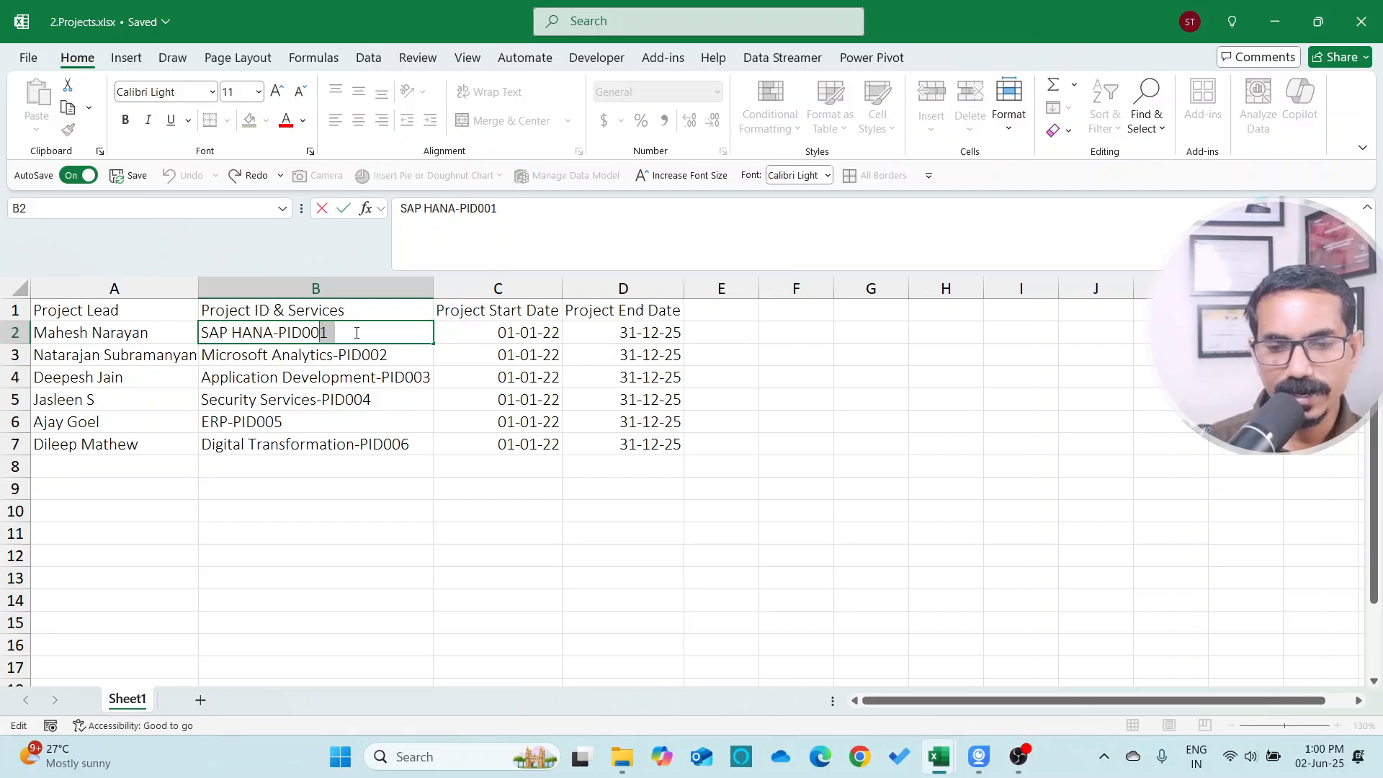
key("Escape")
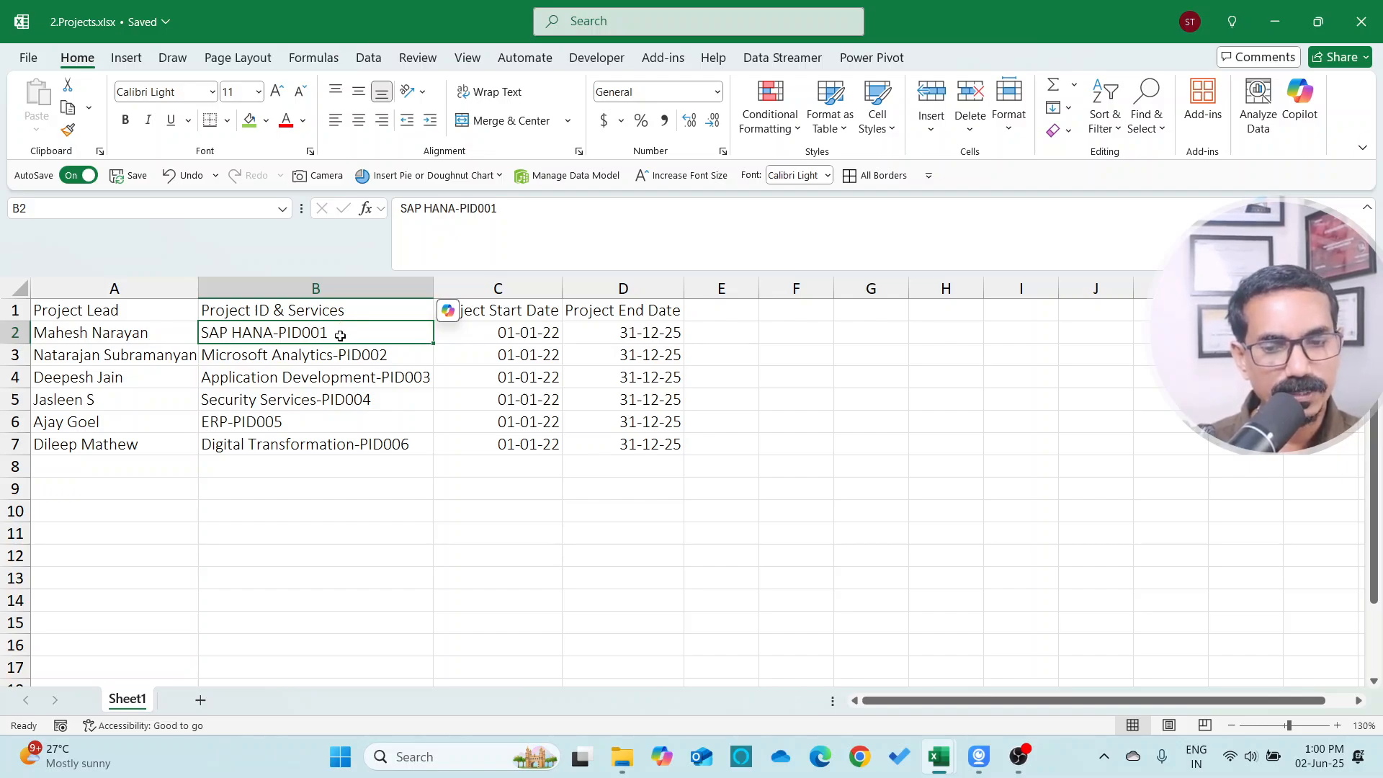
left_click(398, 356)
left_click(425, 377)
left_click(389, 399)
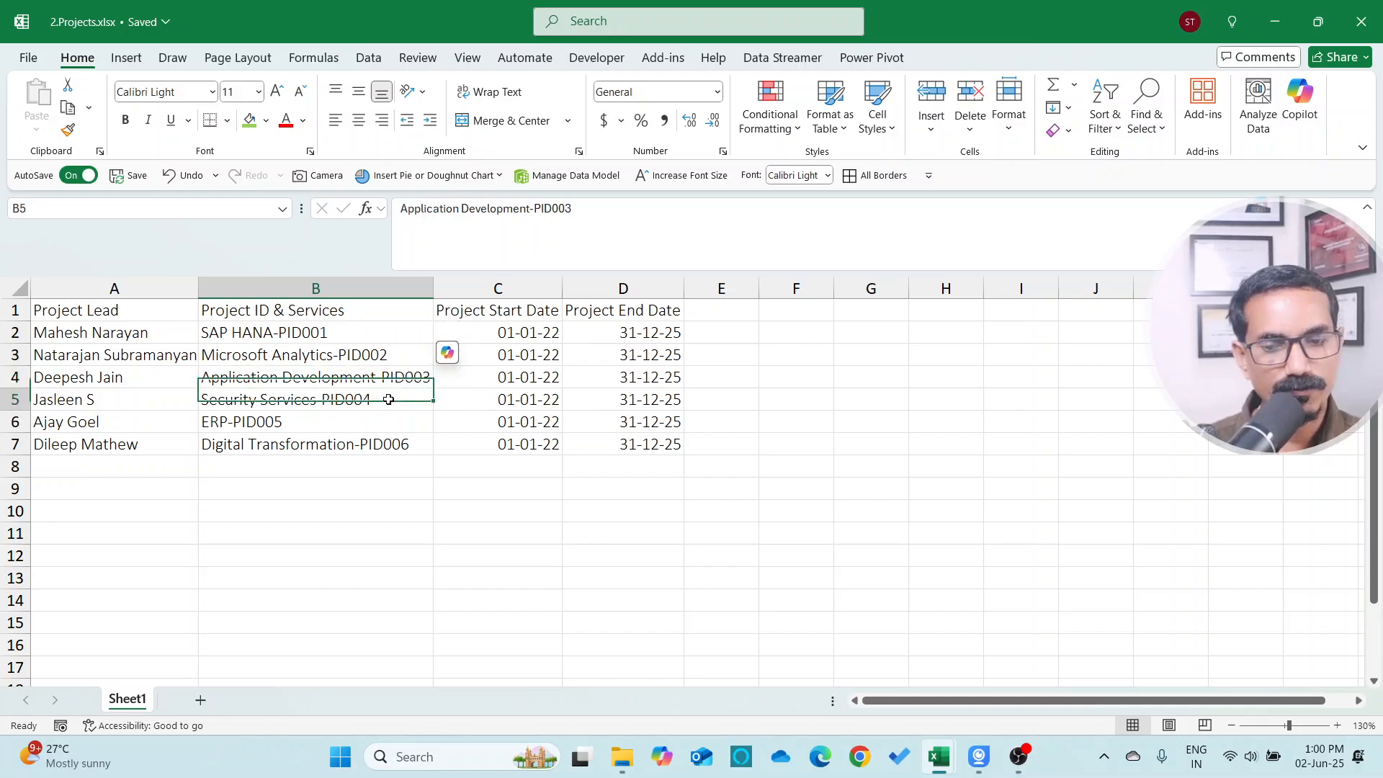
left_click(366, 422)
left_click(349, 443)
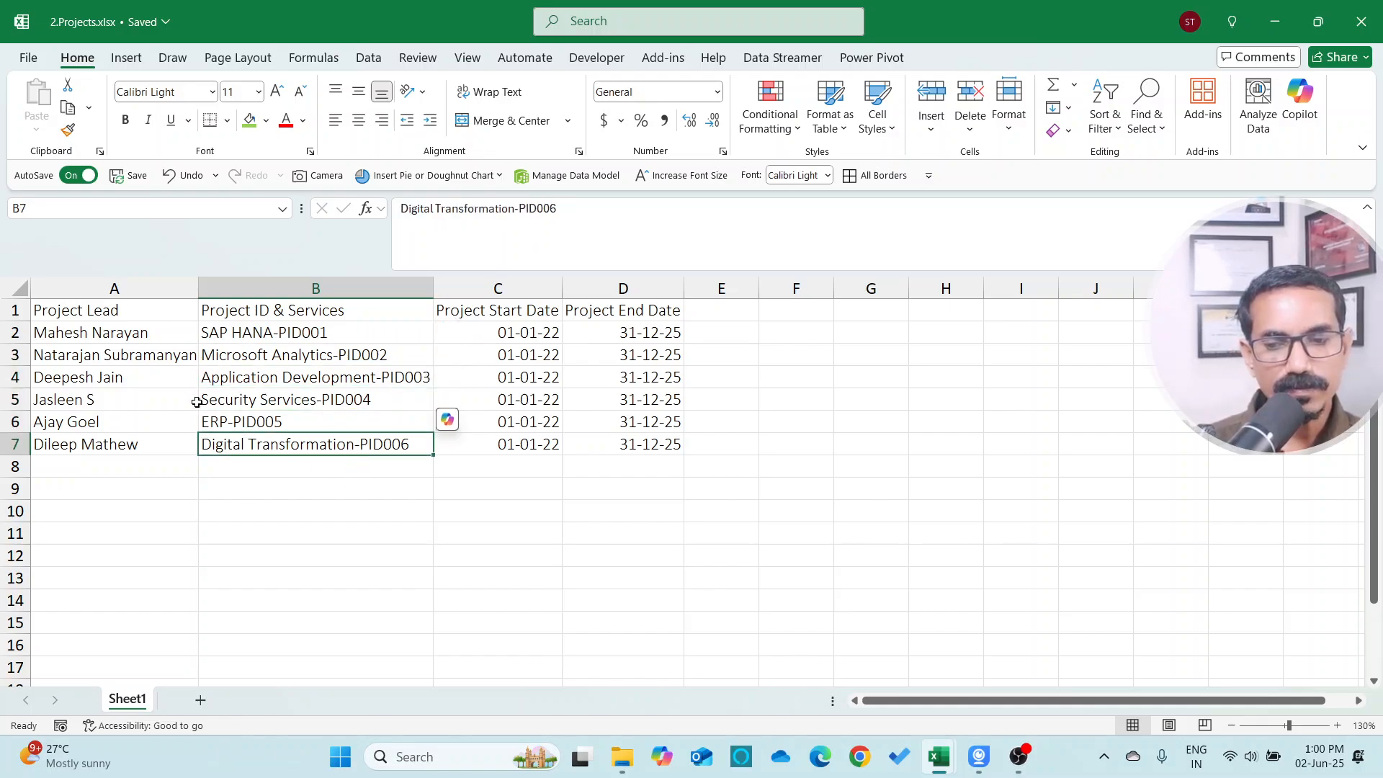
left_click_drag(271, 339, 233, 339)
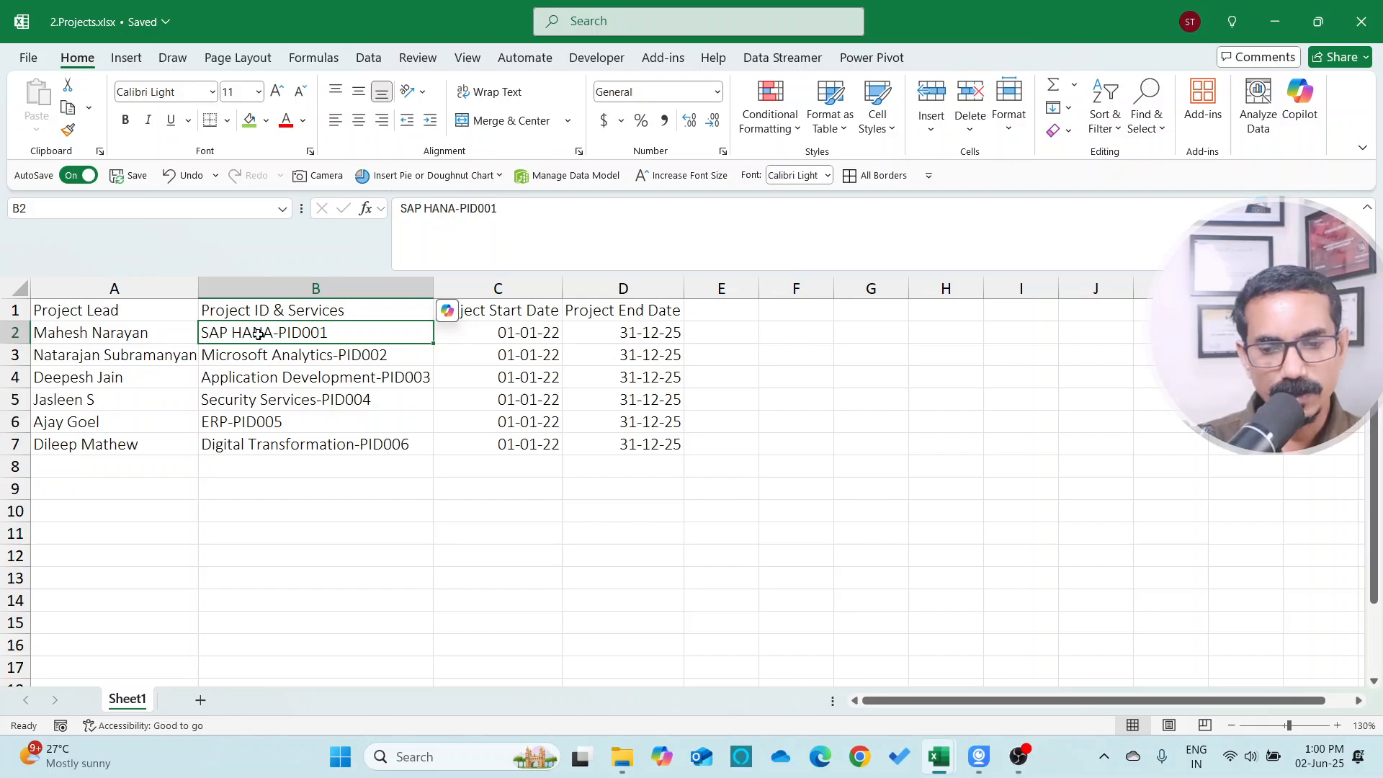
left_click(300, 353)
left_click(301, 379)
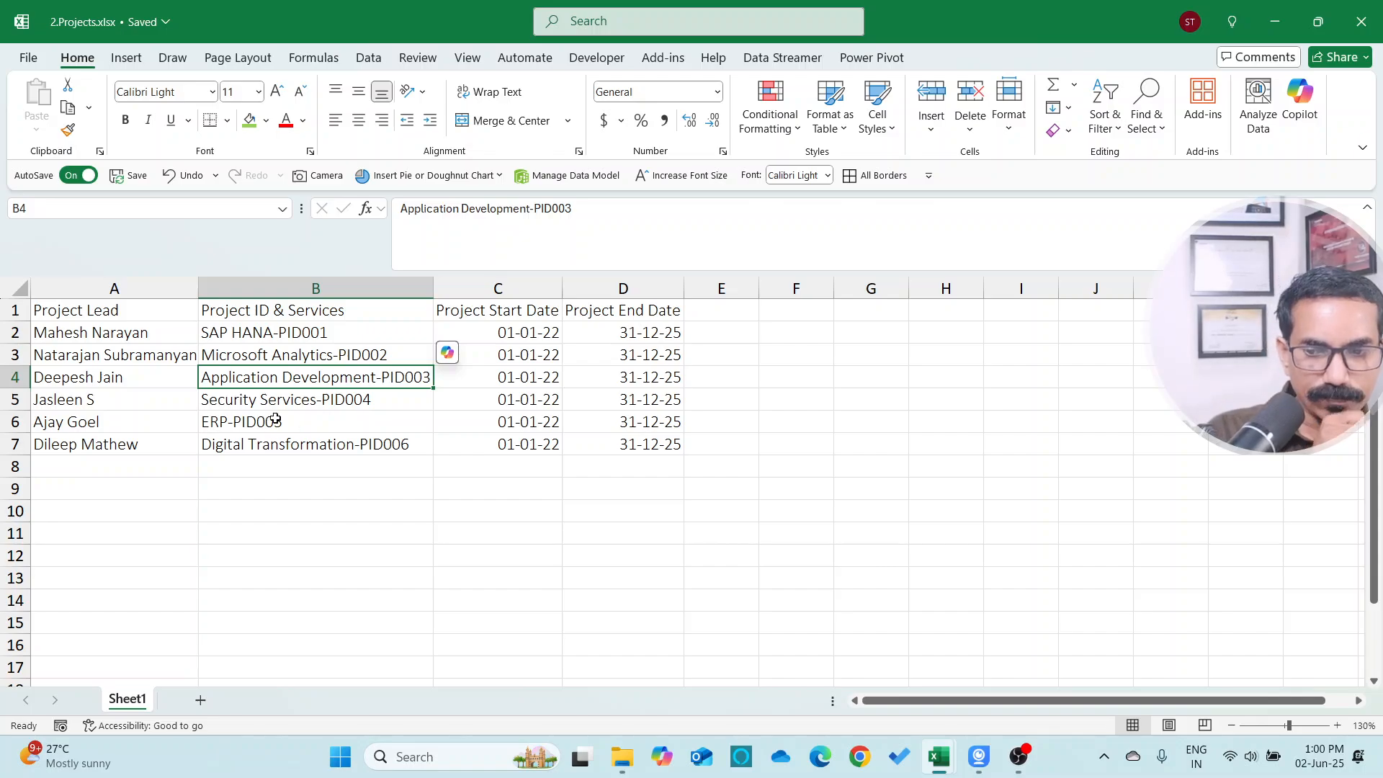
left_click(270, 330)
key("Left")
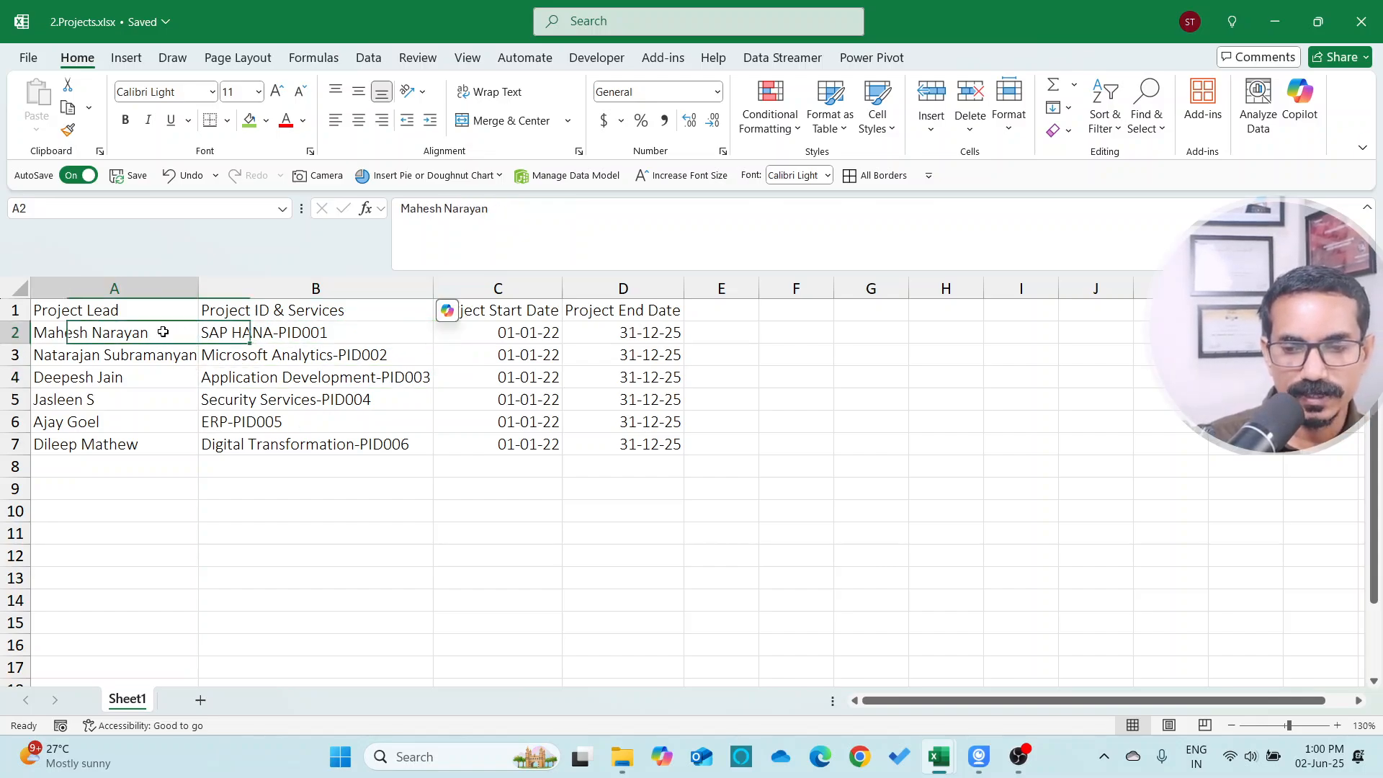
left_click(124, 377)
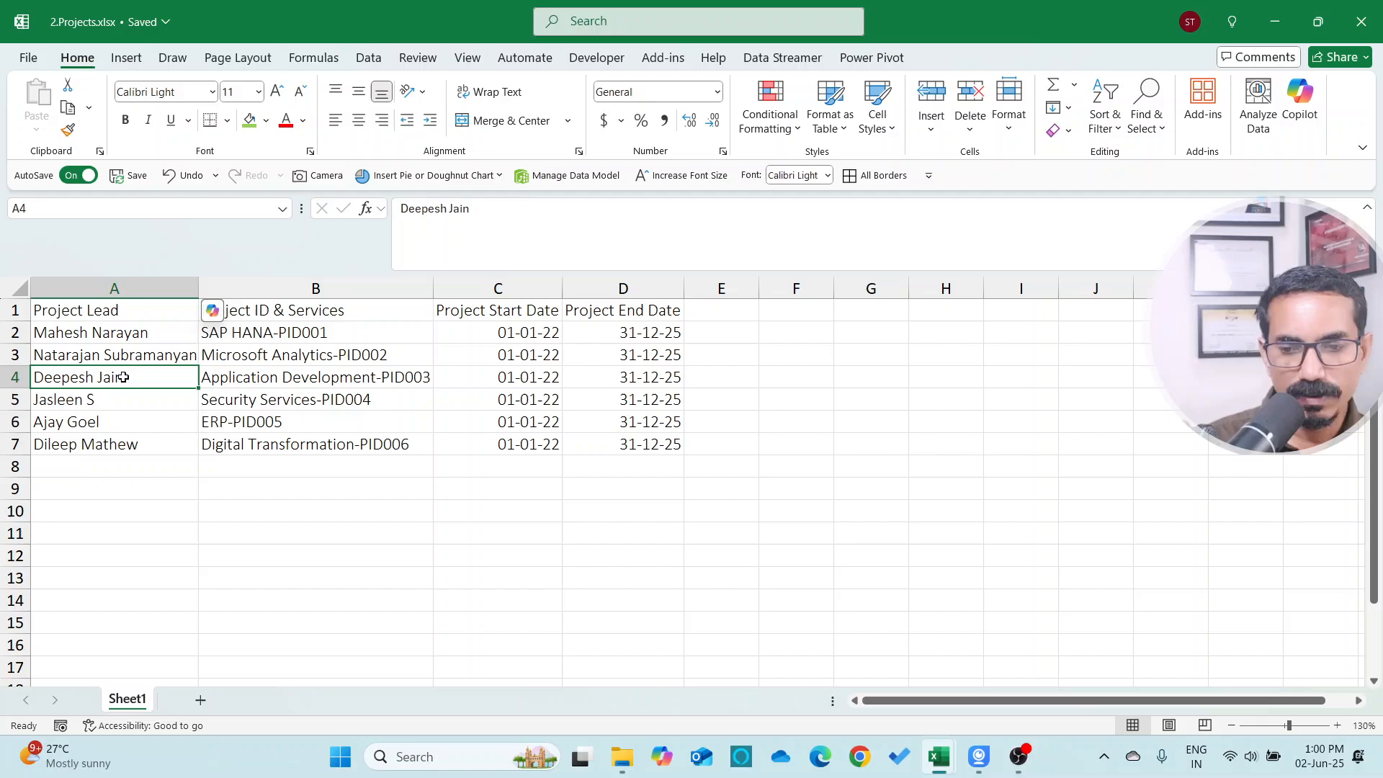
left_click(305, 377)
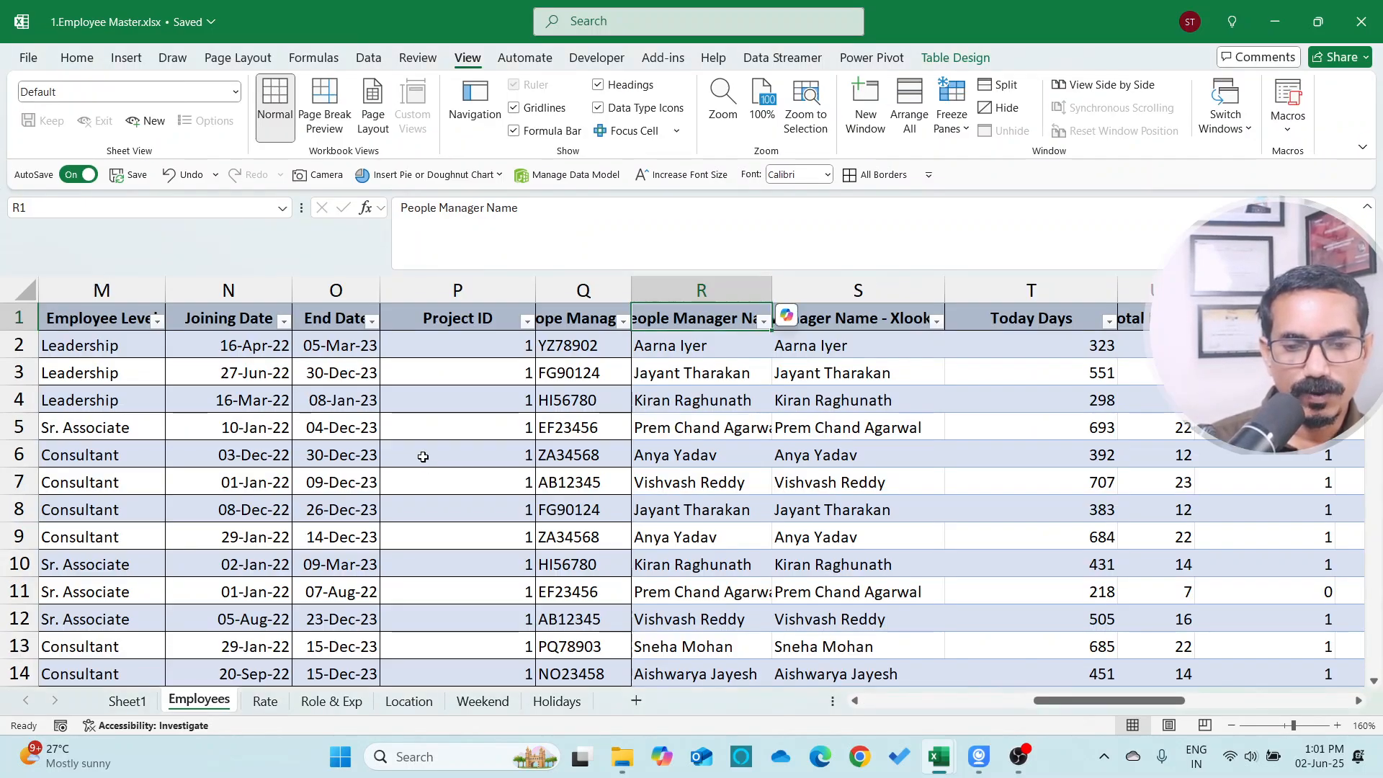
key("Down")
key("Up")
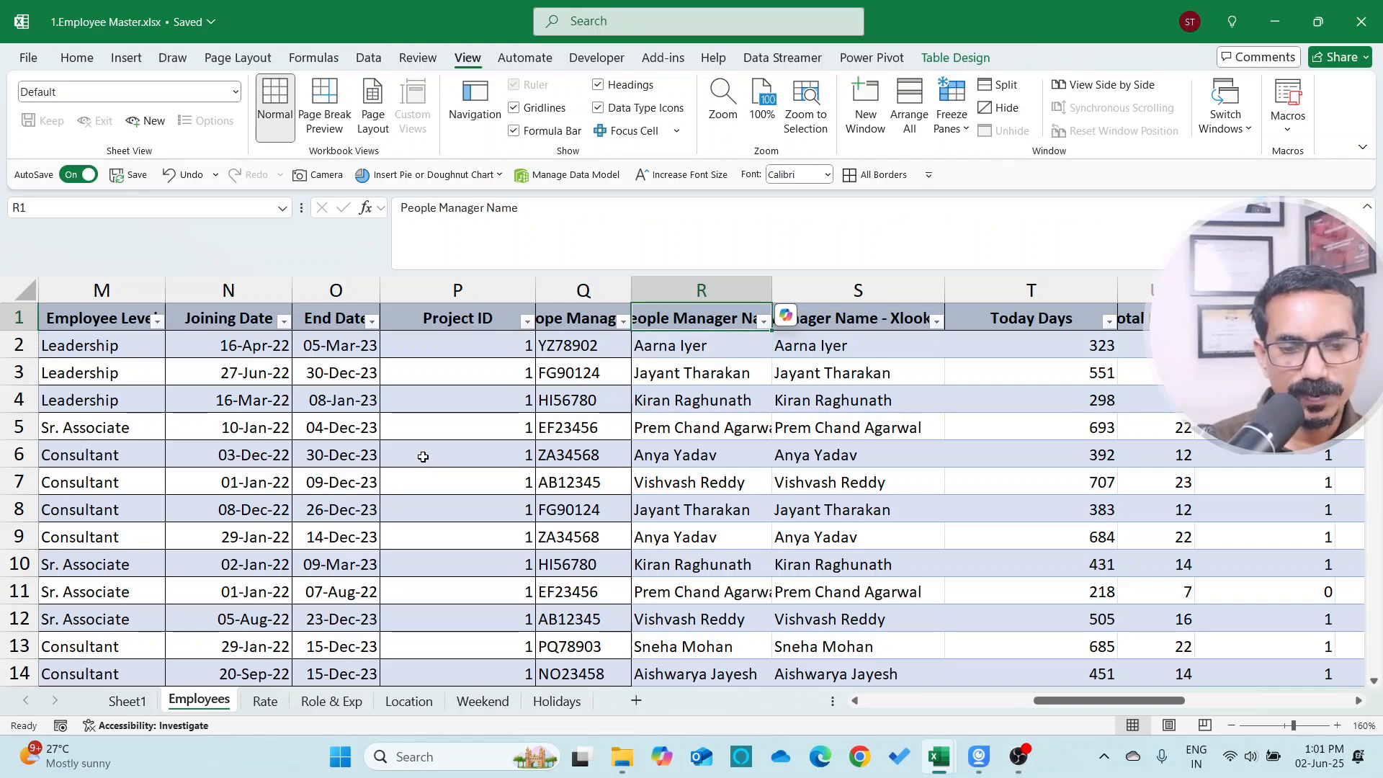
Switch between the two workbooks to compare the People Manager Name column with the Project Lead column
key("alt+Tab")
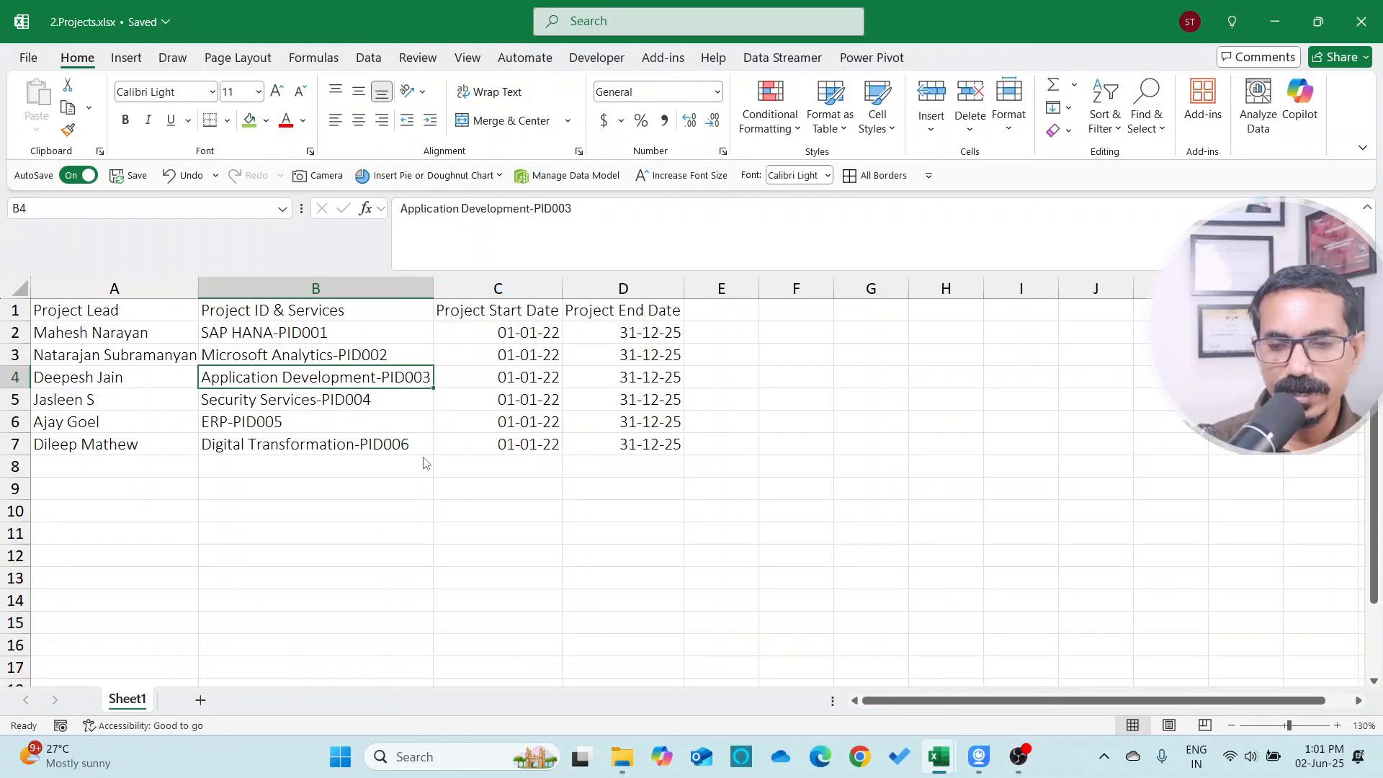
key("Up")
key("alt+Tab")
key("Down")
key("Up")
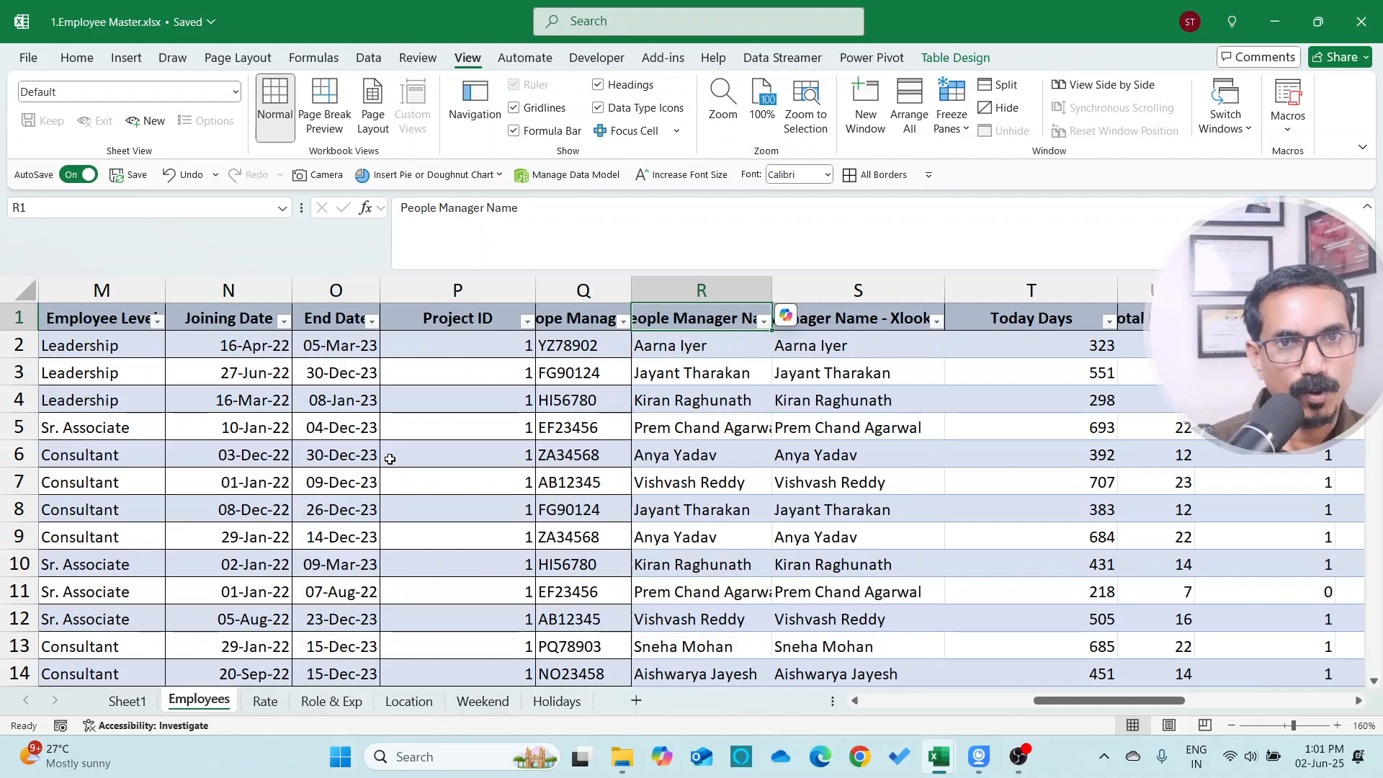
key("alt+Tab")
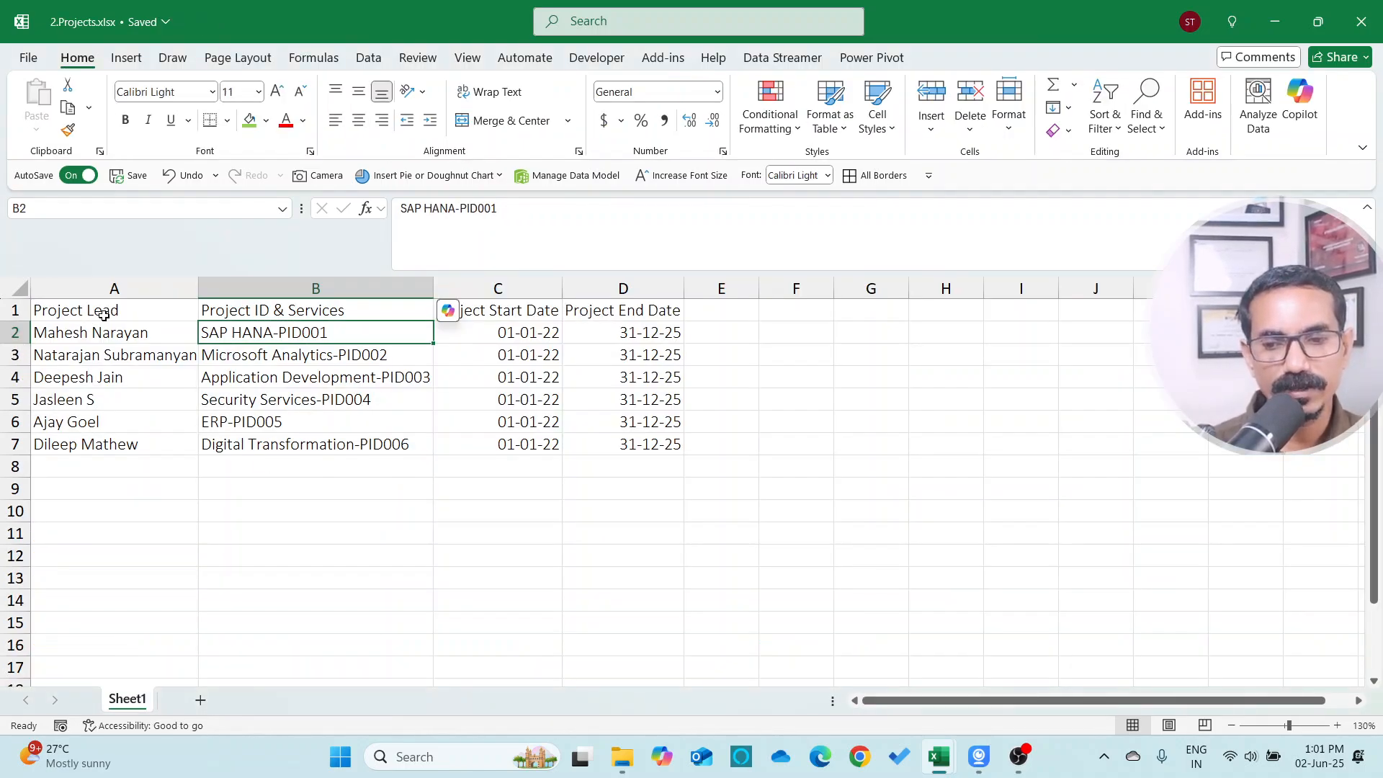
left_click(114, 288)
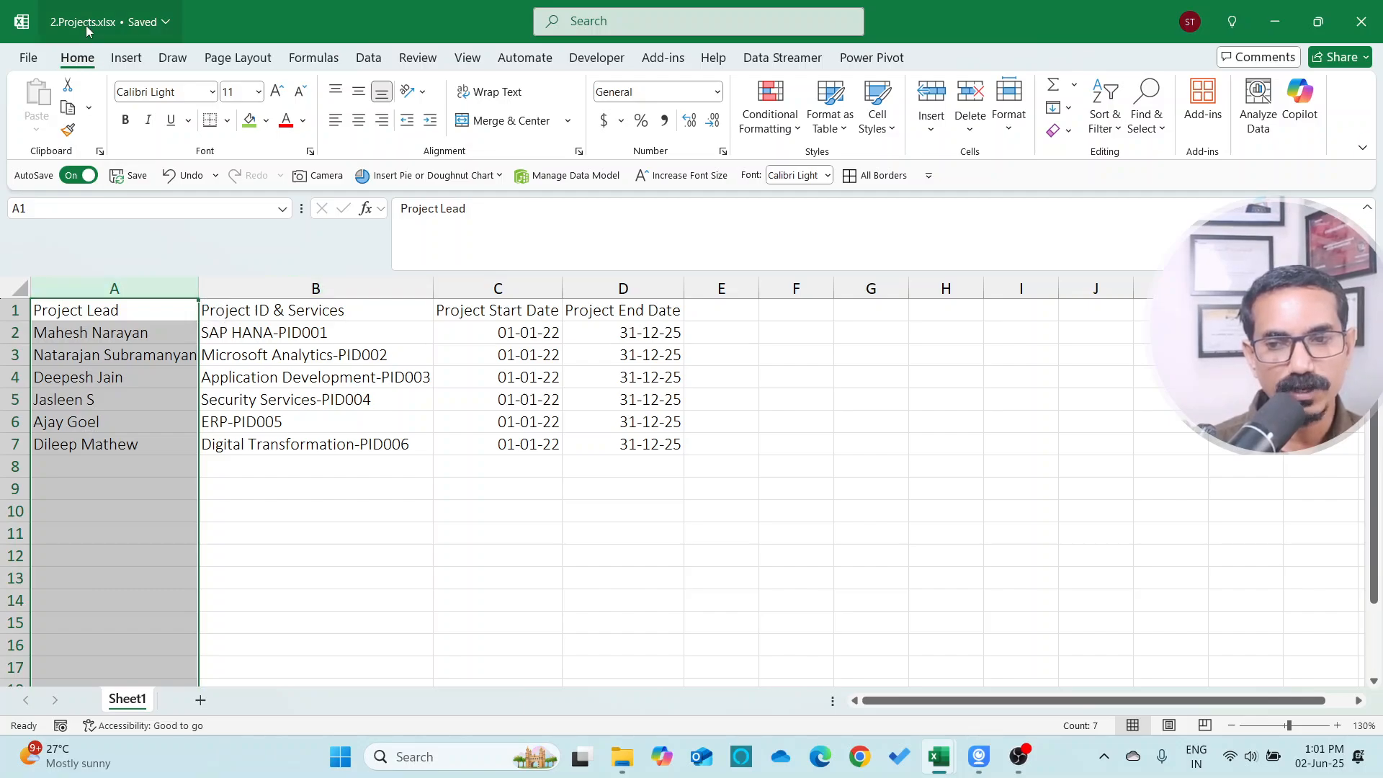
key("alt+Tab")
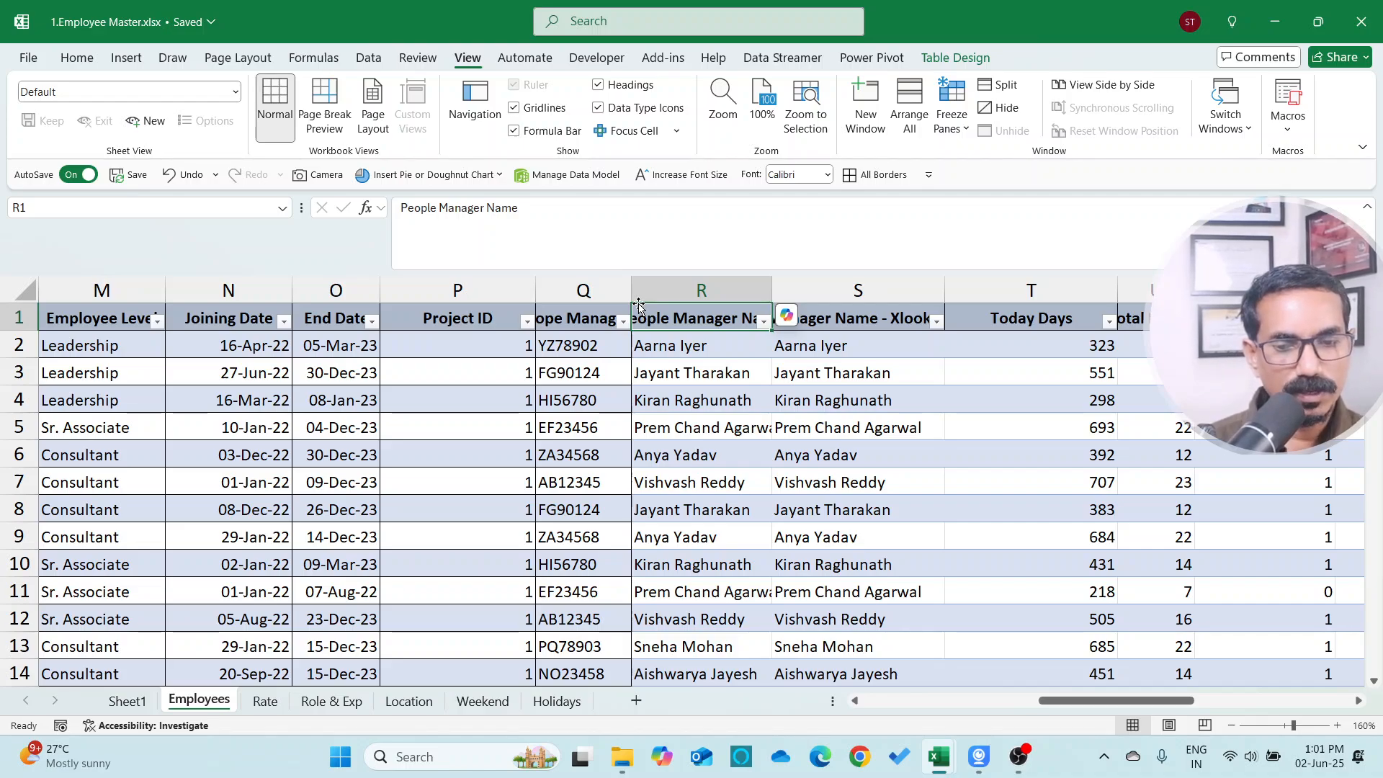
key("alt+Tab")
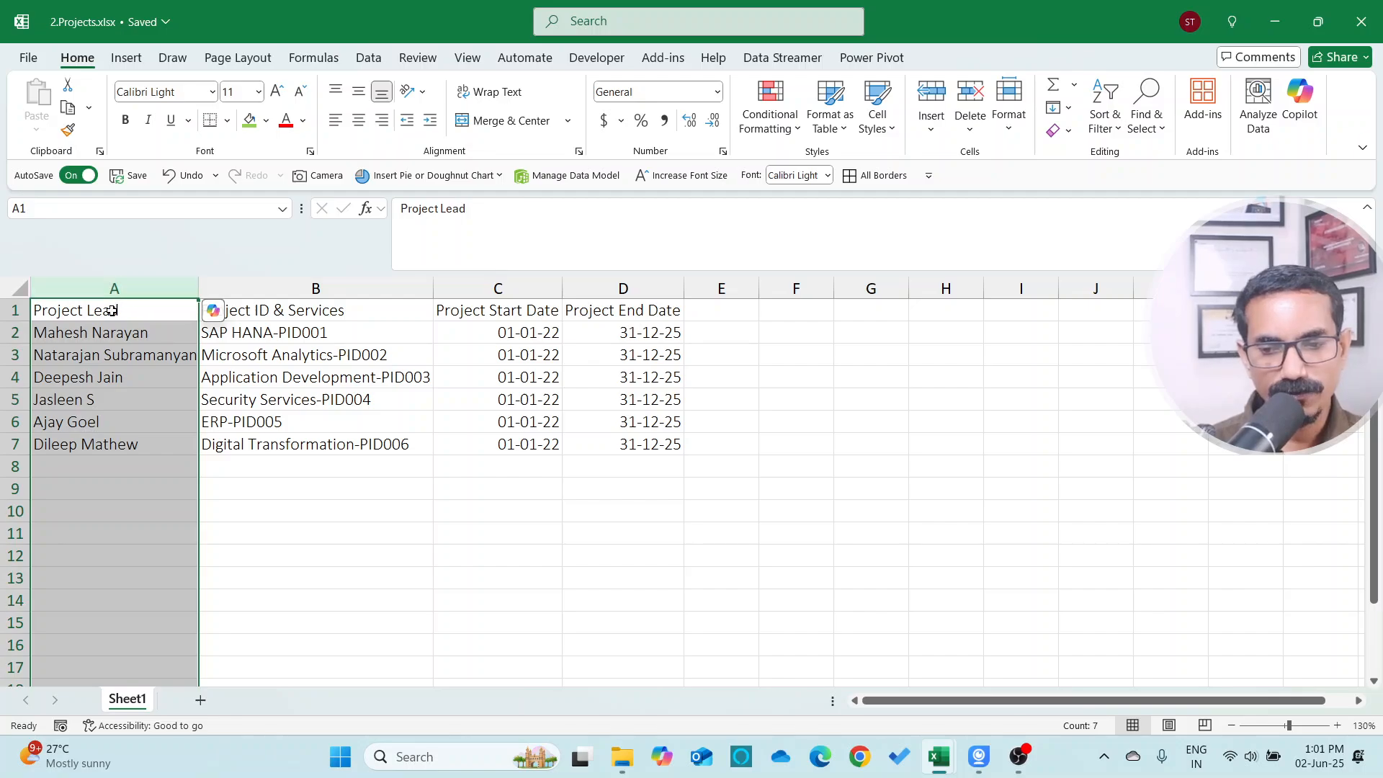
Select the Project ID & Services column and switch back to the Employee Master workbook
left_click(263, 308)
key("ctrl+space")
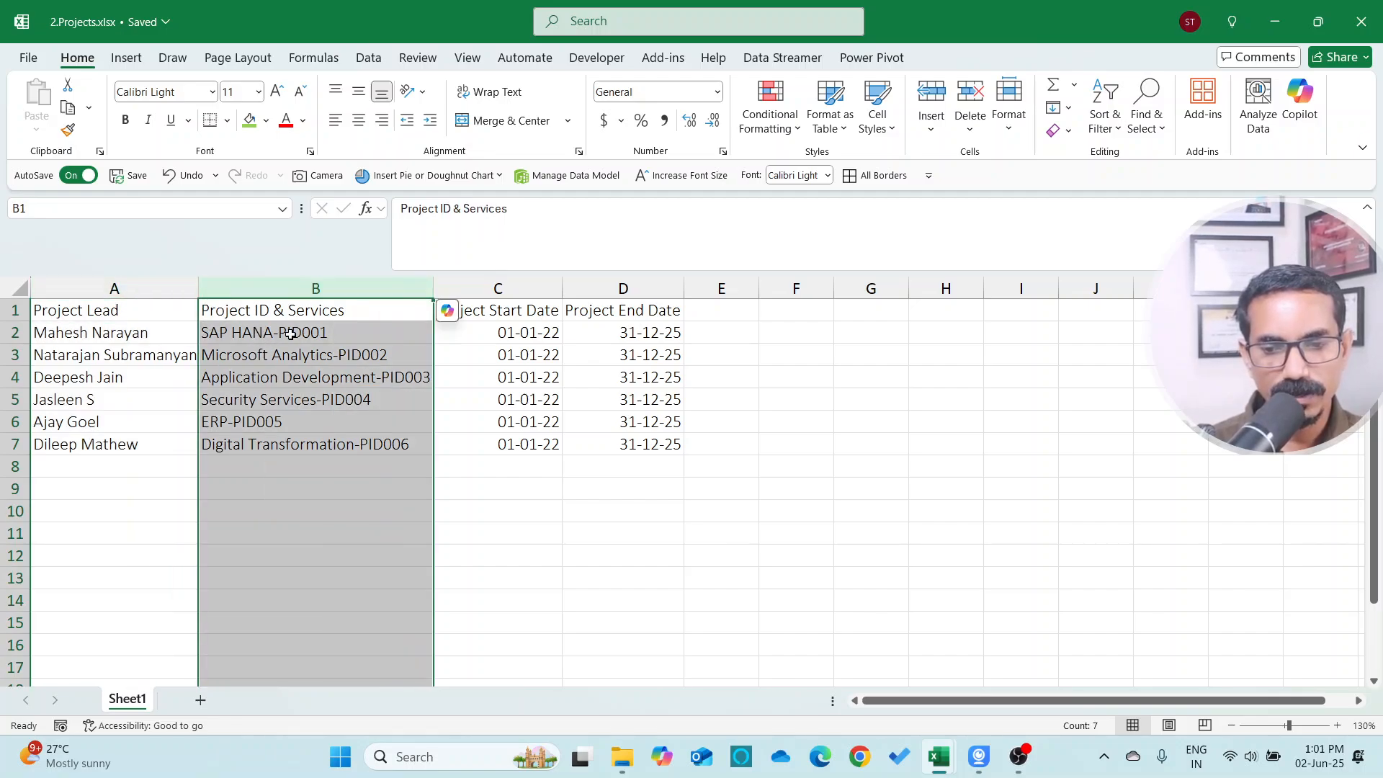
left_click(326, 335)
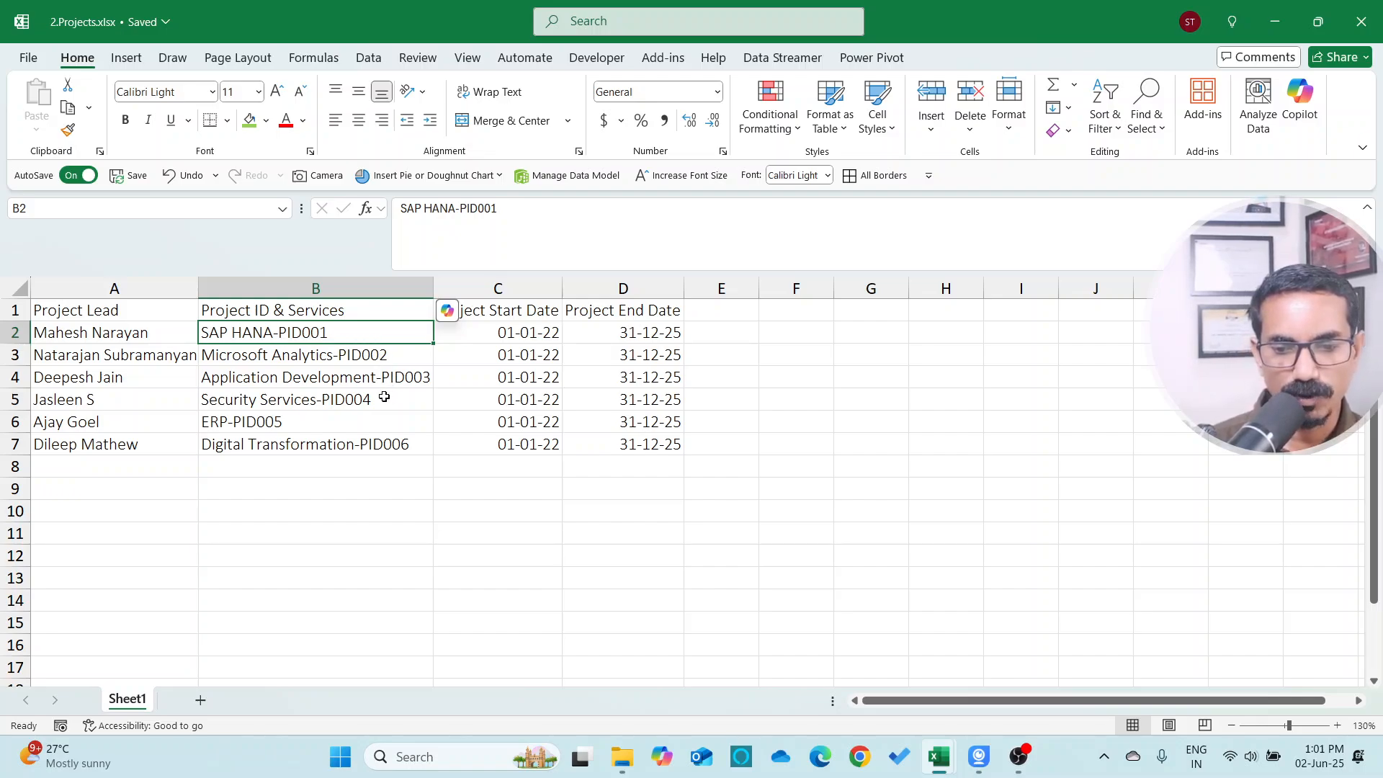
left_click(348, 292)
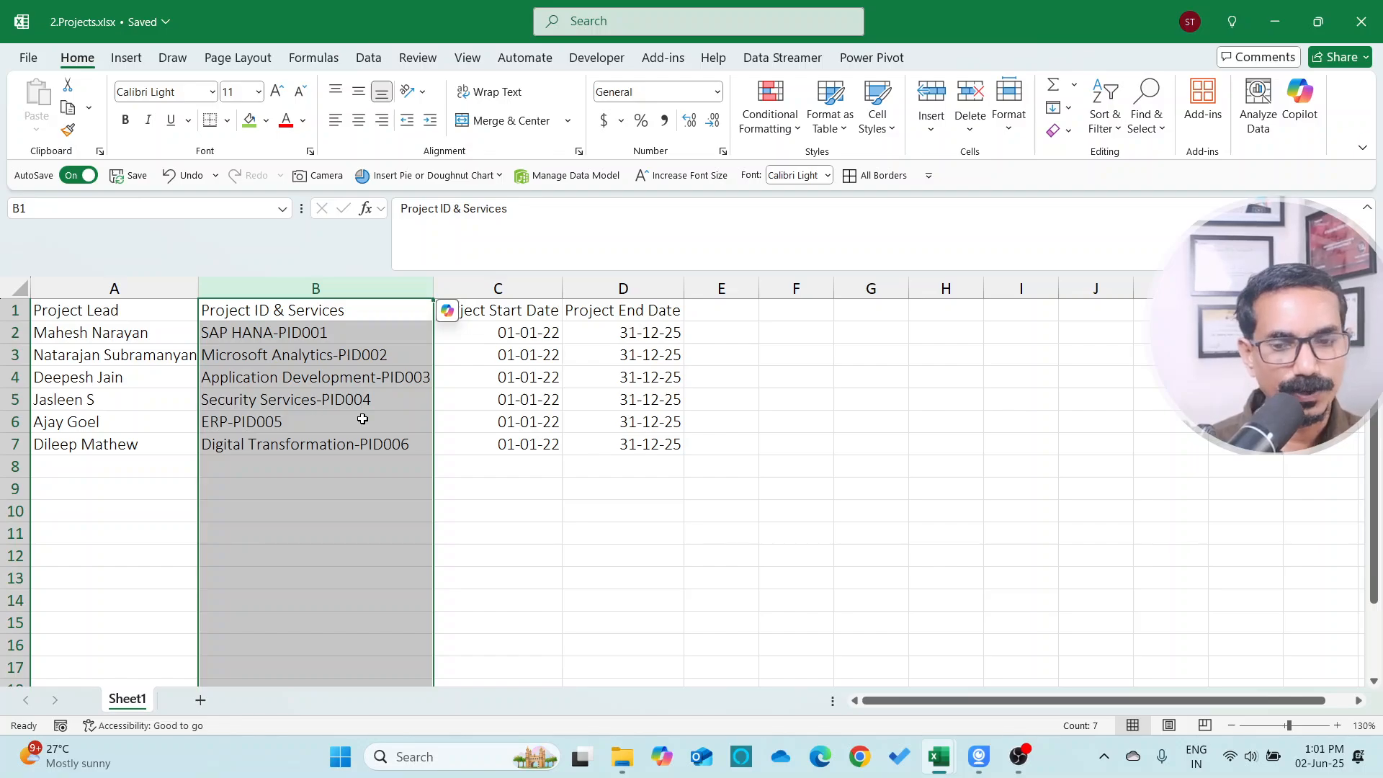
key("alt+Tab")
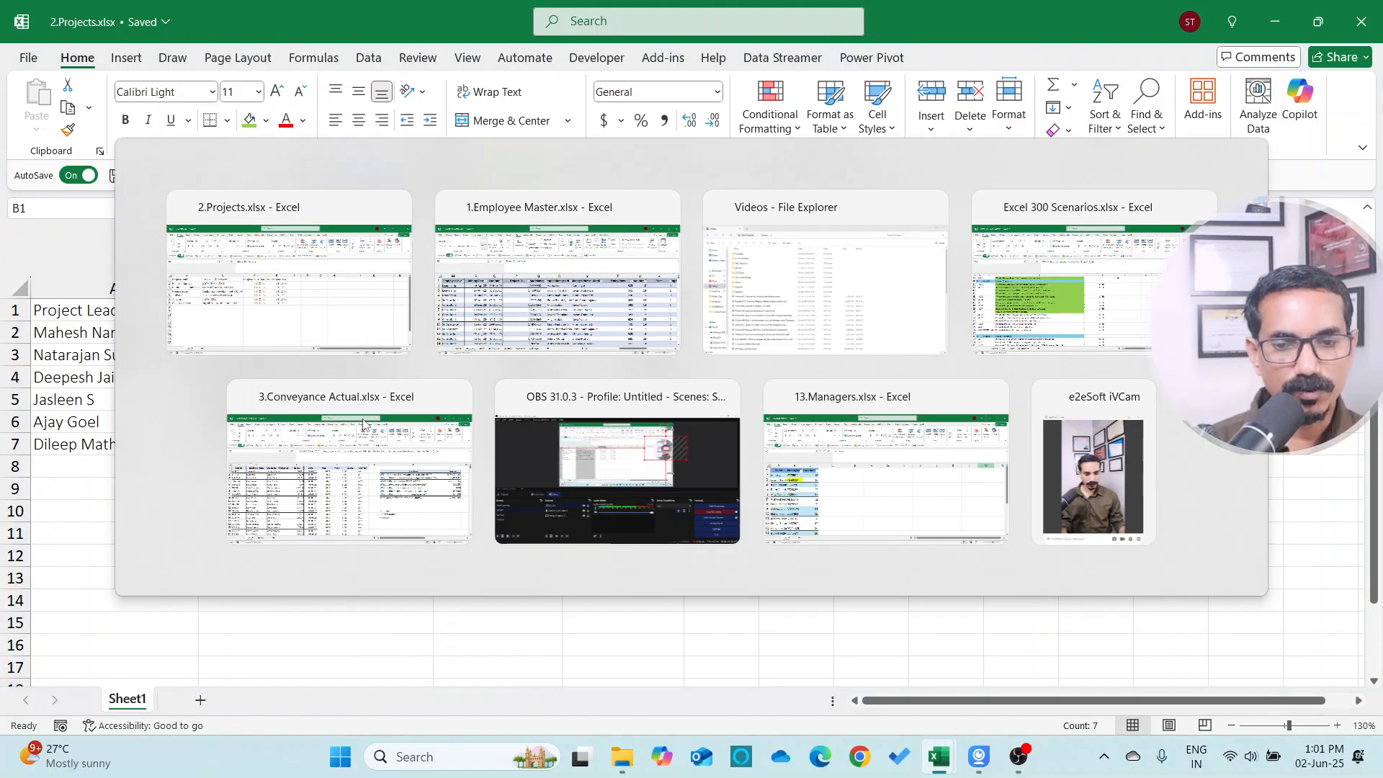
key("Left")
key("Left")
key("Left")
key("Left")
key("Left")
key("Left")
key("Left")
key("Left")
key("Left")
key("Left")
key("Left")
key("Left")
key("Left")
key("Left")
key("Left")
key("Left")
key("Left")
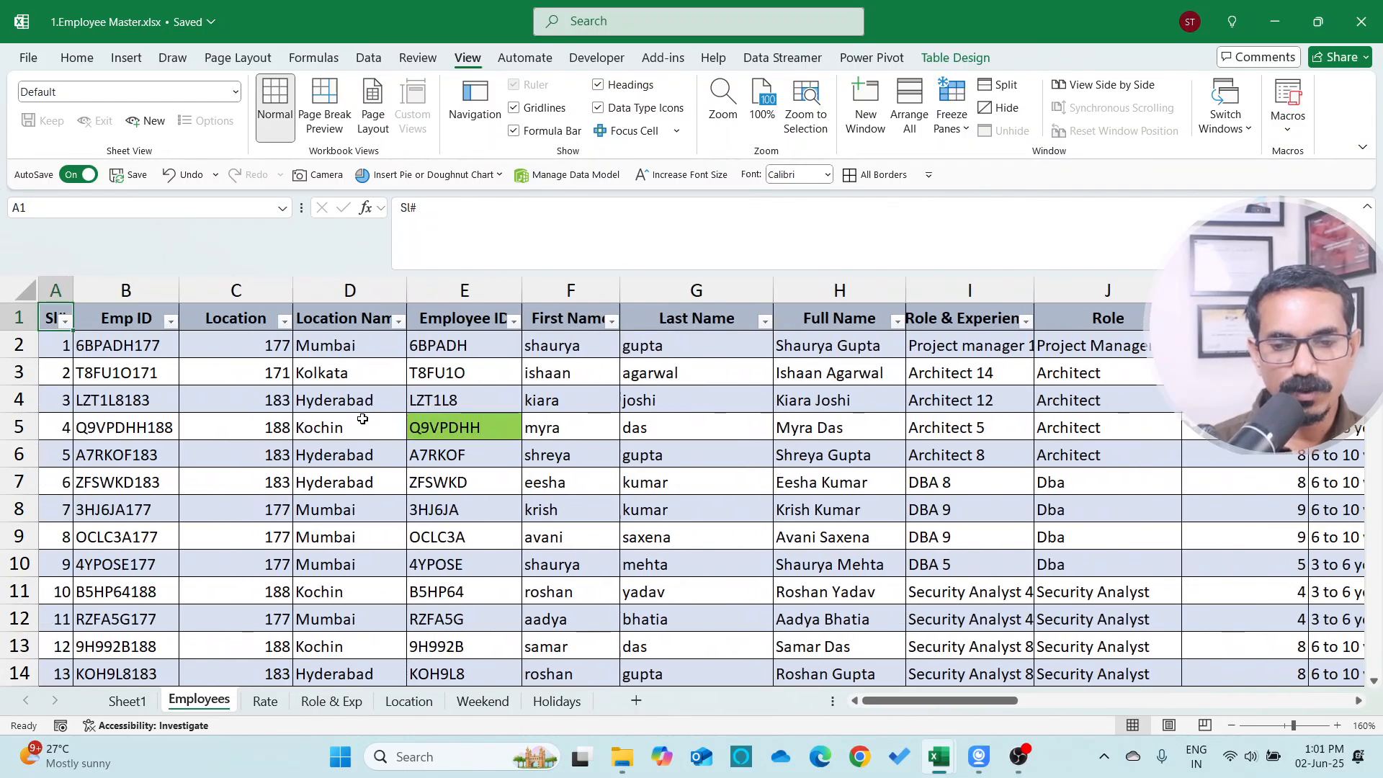
Move across the Employees sheet columns to the Project ID column
key("Right")
key("Right")
key("Right")
key("Right")
key("Right")
key("Right")
key("Right")
key("Right")
key("Right")
key("Right")
key("Right")
key("Right")
key("Right")
key("Right")
key("Right")
key("Right")
key("Right")
key("Right")
key("Right")
key("Right")
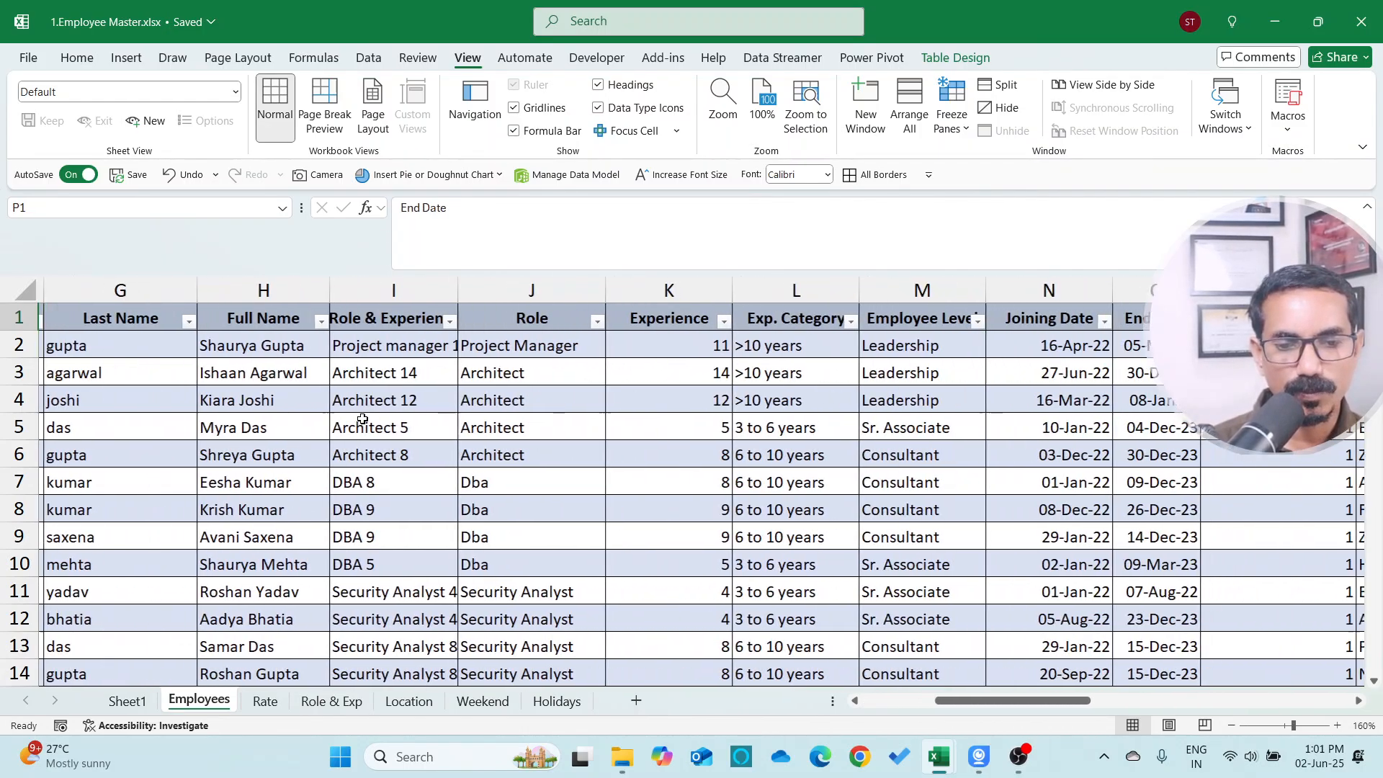
key("Left")
key("Left")
key("Left")
key("Left")
key("Left")
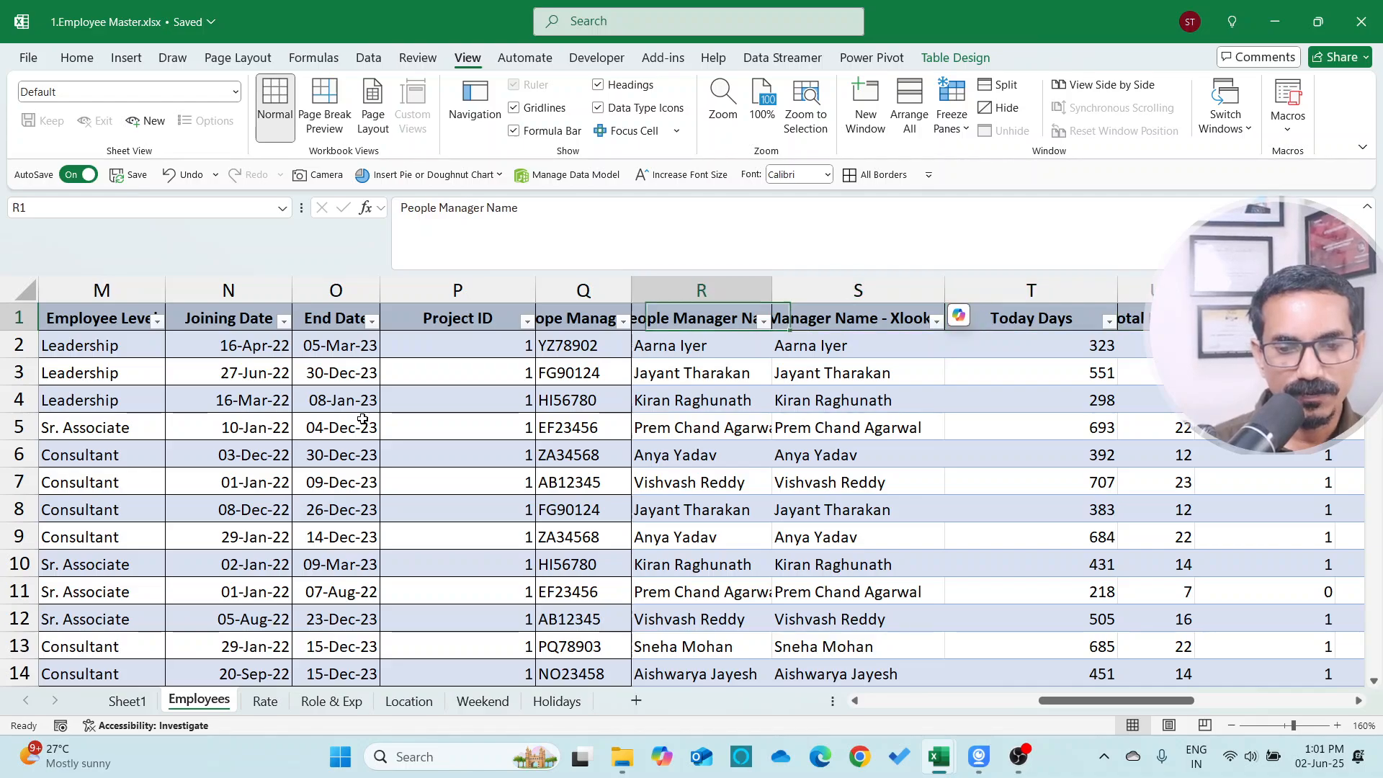
Open the Project ID column's filter list to review its values, then close it
key("alt+Down")
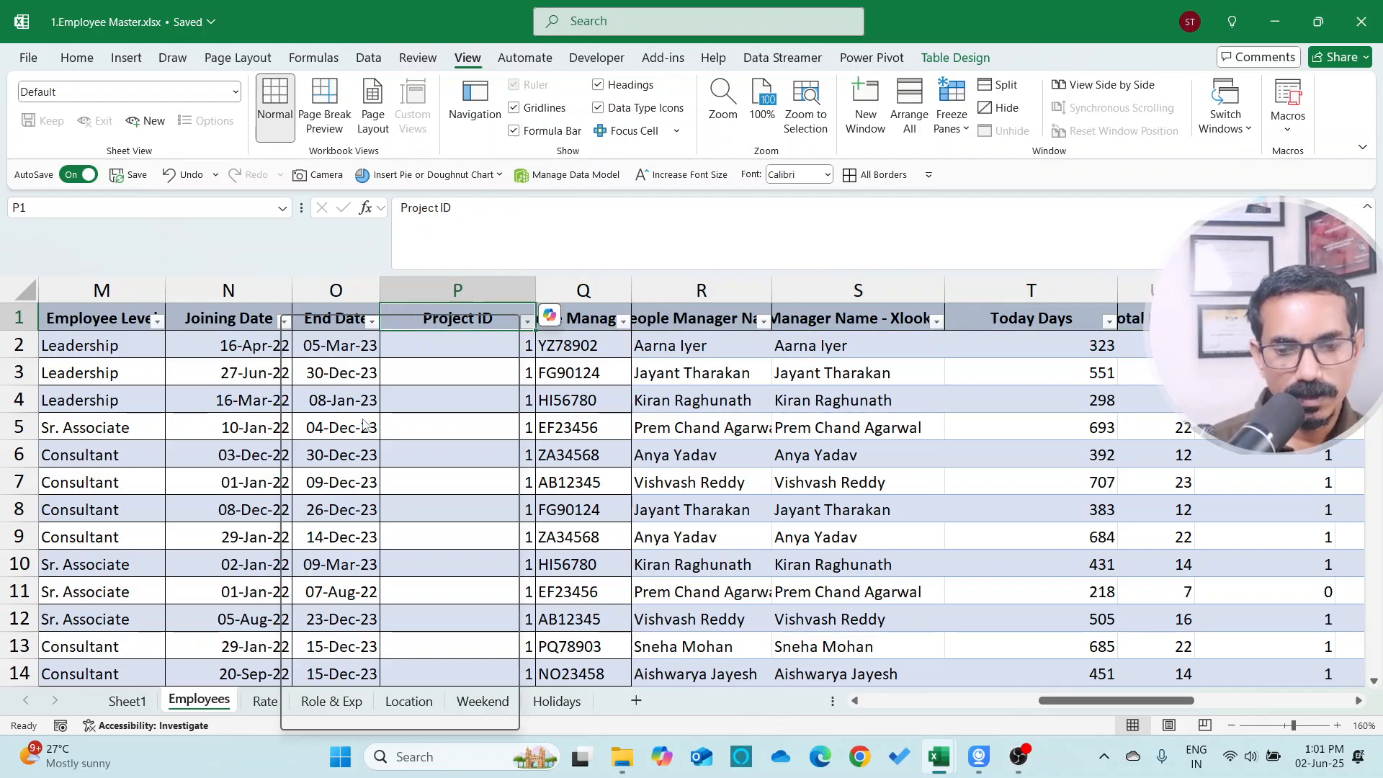
key("Down")
key("Down")
key("Down")
key("Down")
key("Down")
key("Down")
key("Down")
key("Down")
key("Down")
key("Down")
key("Up")
key("space")
key("Down")
key("Down")
key("Down")
key("Down")
key("Down")
key("Down")
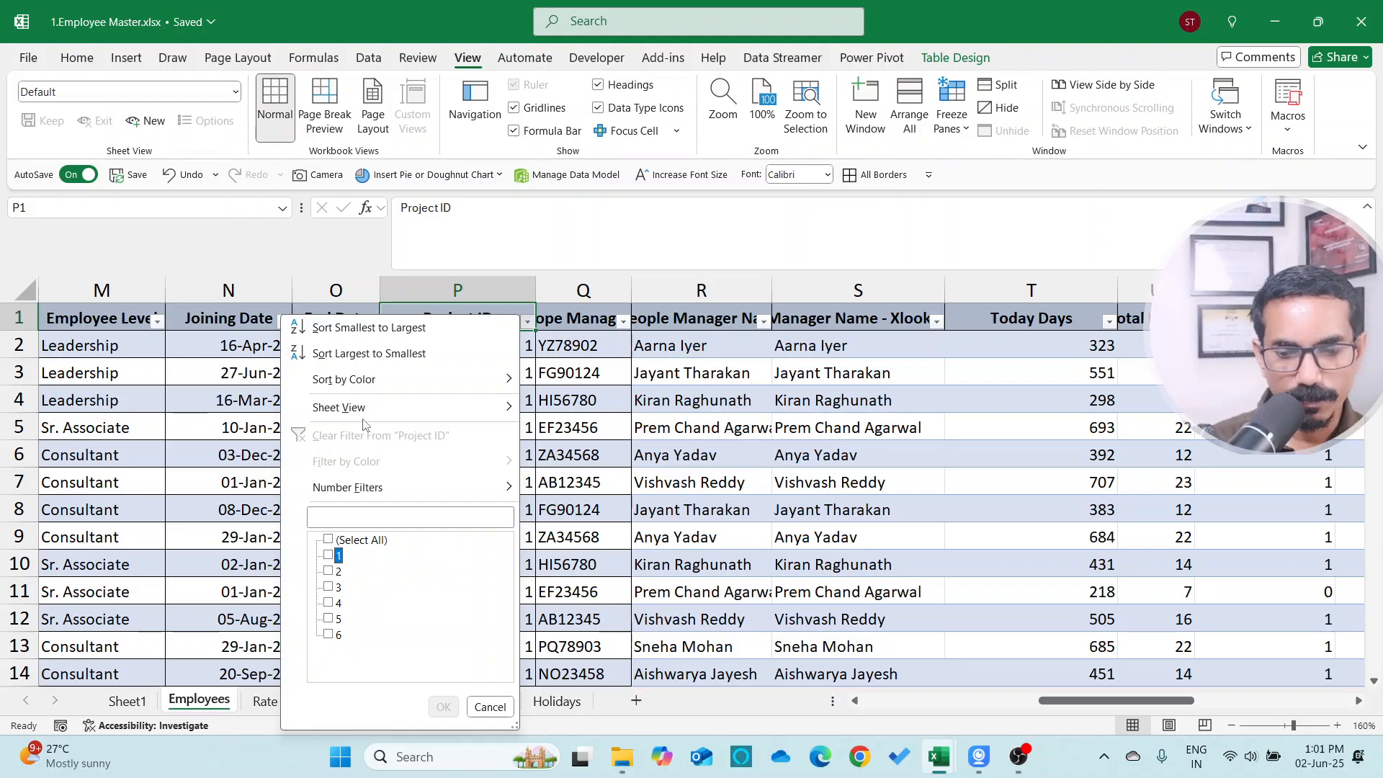
key("Escape")
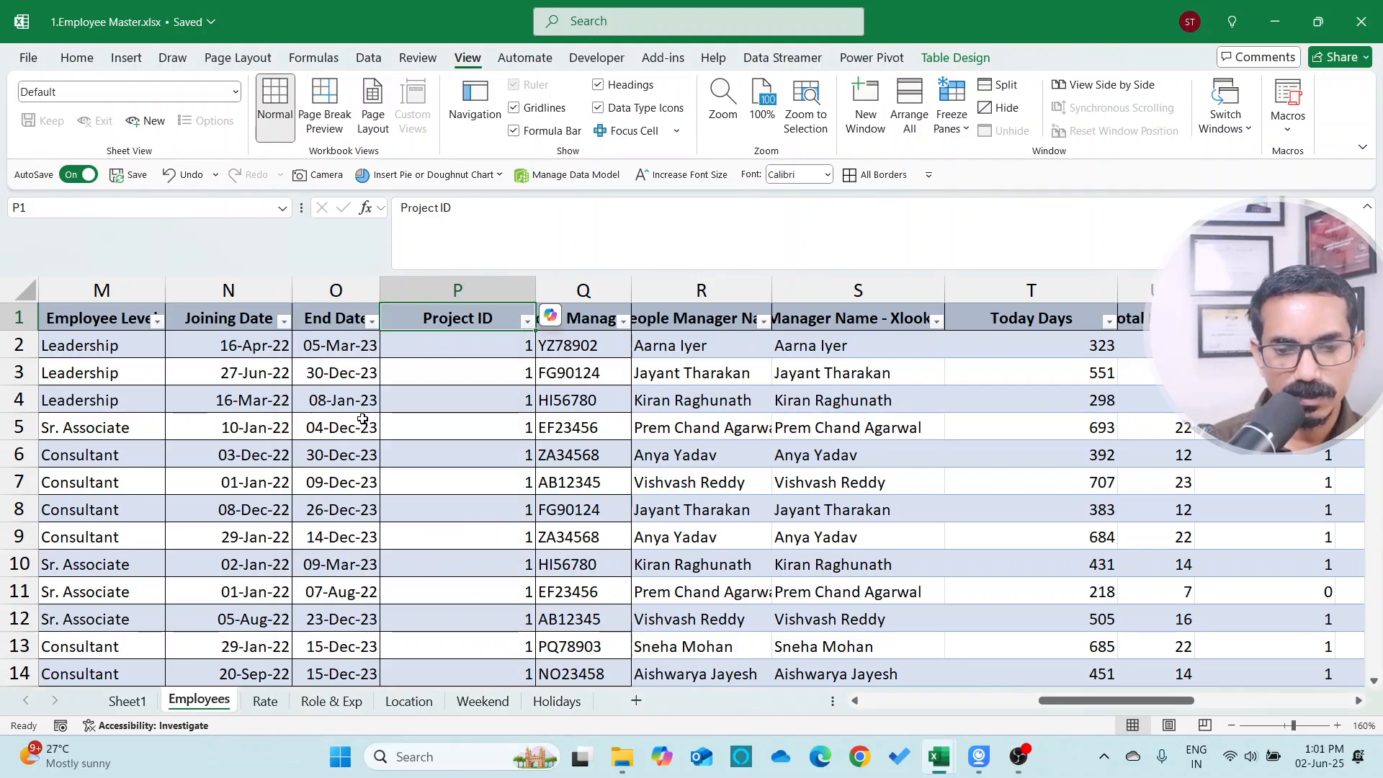
Switch between the two workbooks to compare the Employees sheet's Project ID column with the Project ID & Services column
key("Down")
key("alt+Tab")
key("Down")
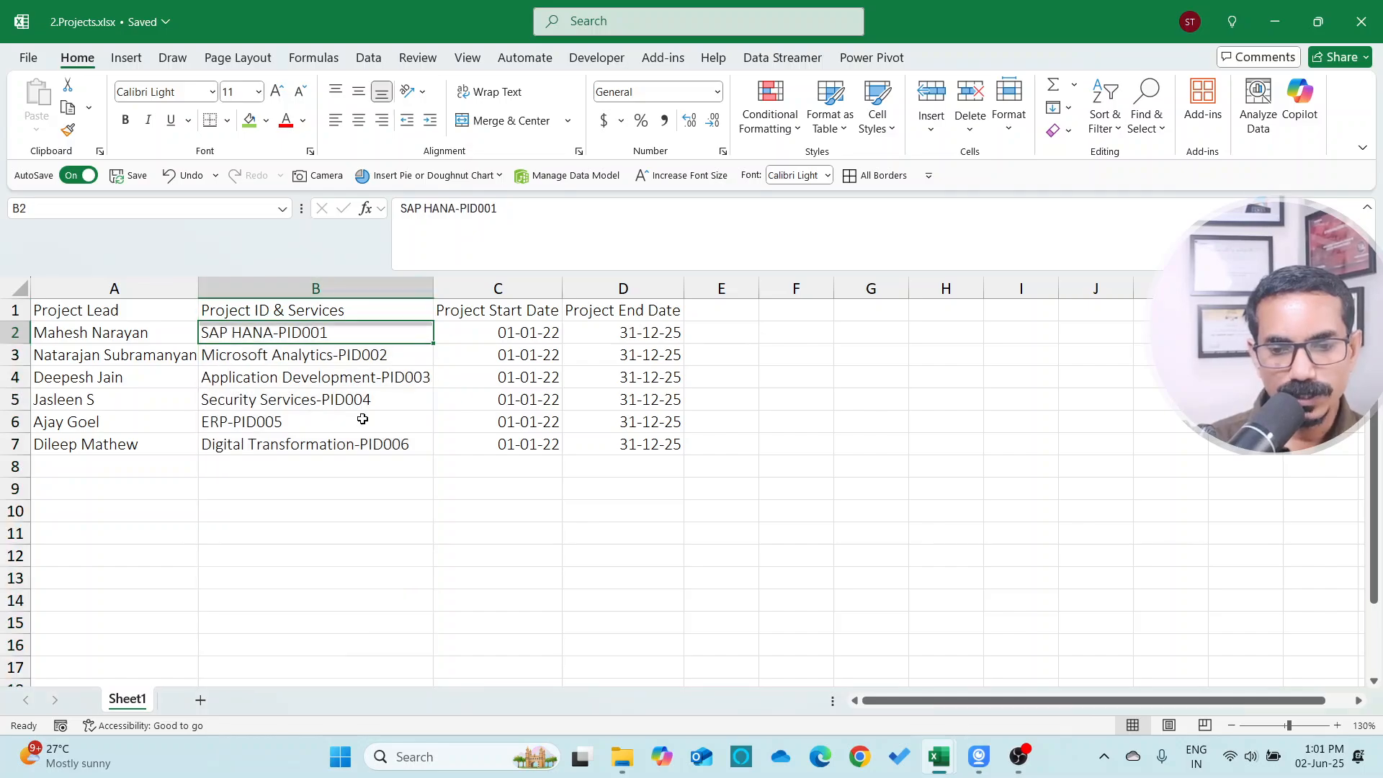
key("Up")
key("Down")
key("Down")
key("alt+Tab")
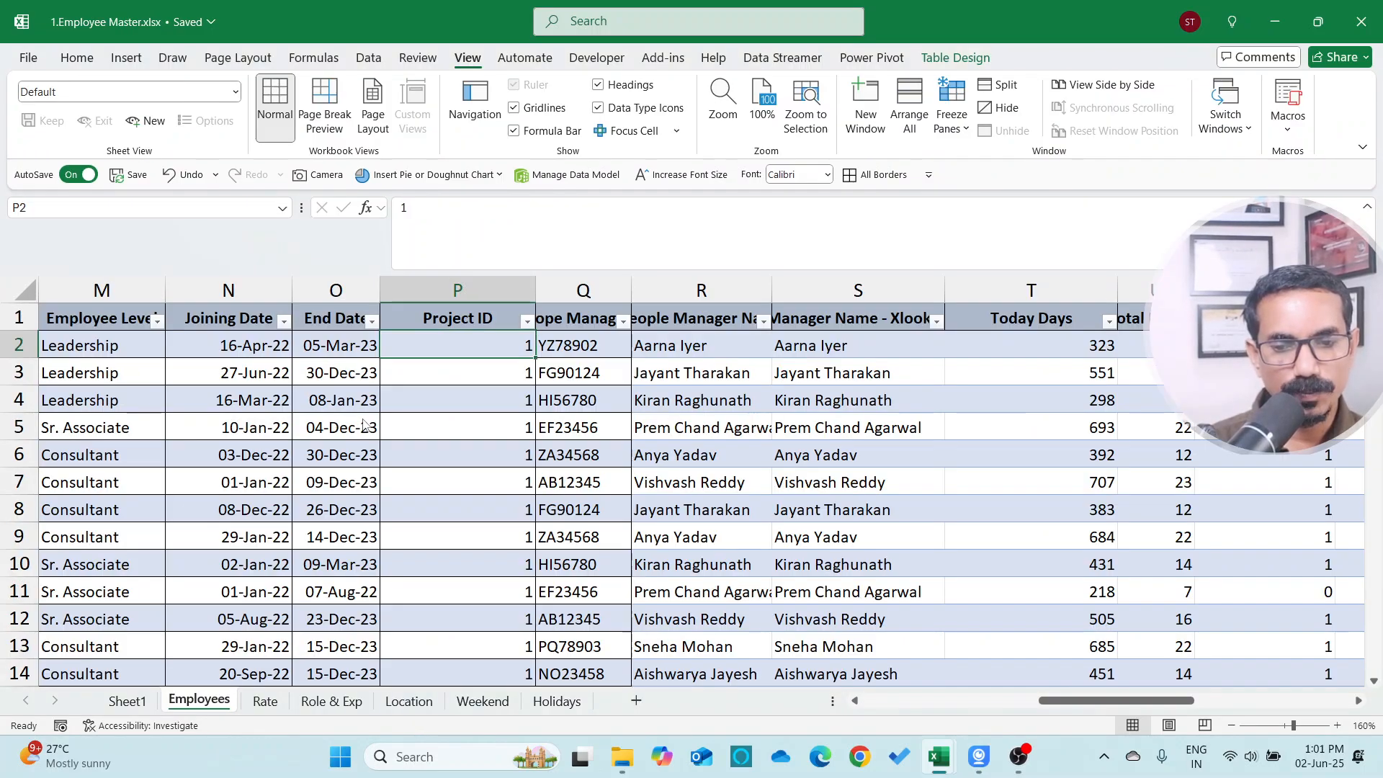
key("Up")
key("alt+Down")
key("Escape")
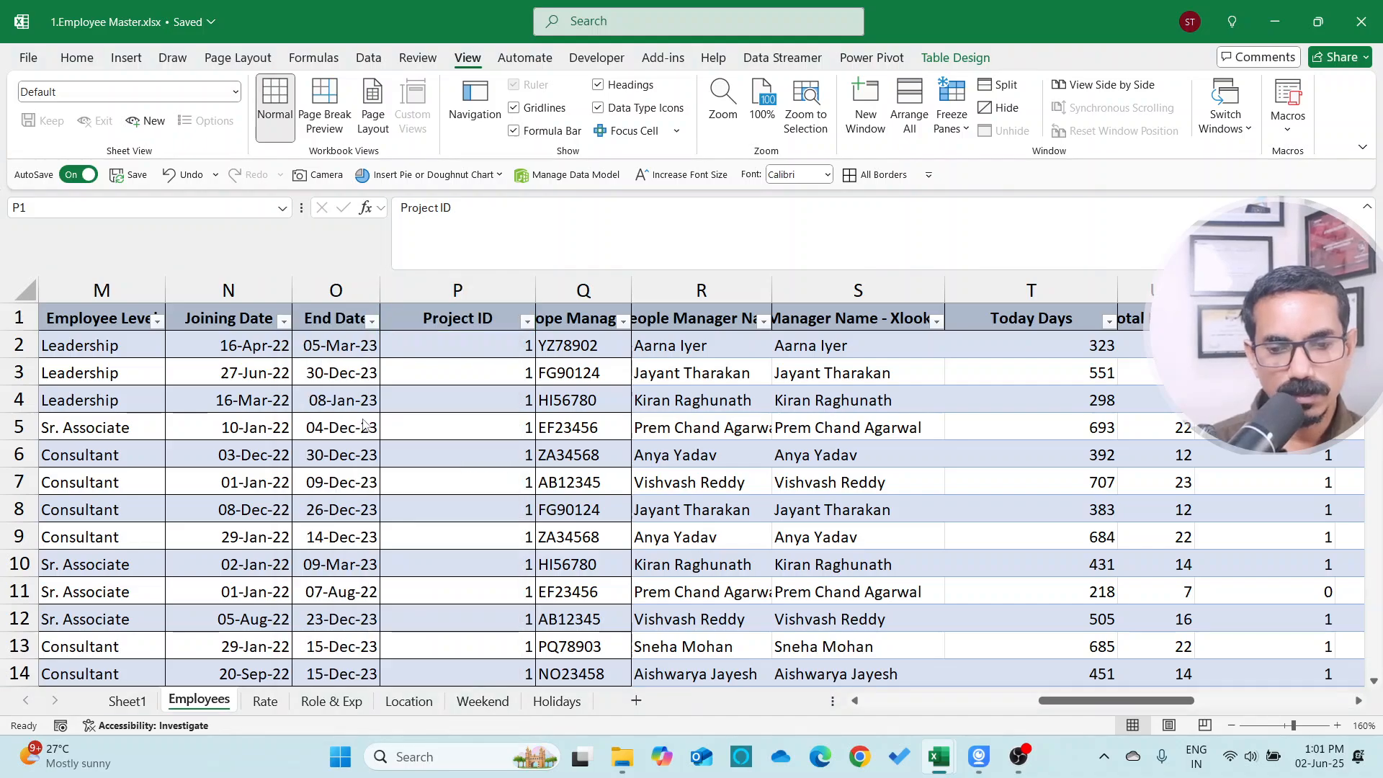
key("alt+Tab")
key("Down")
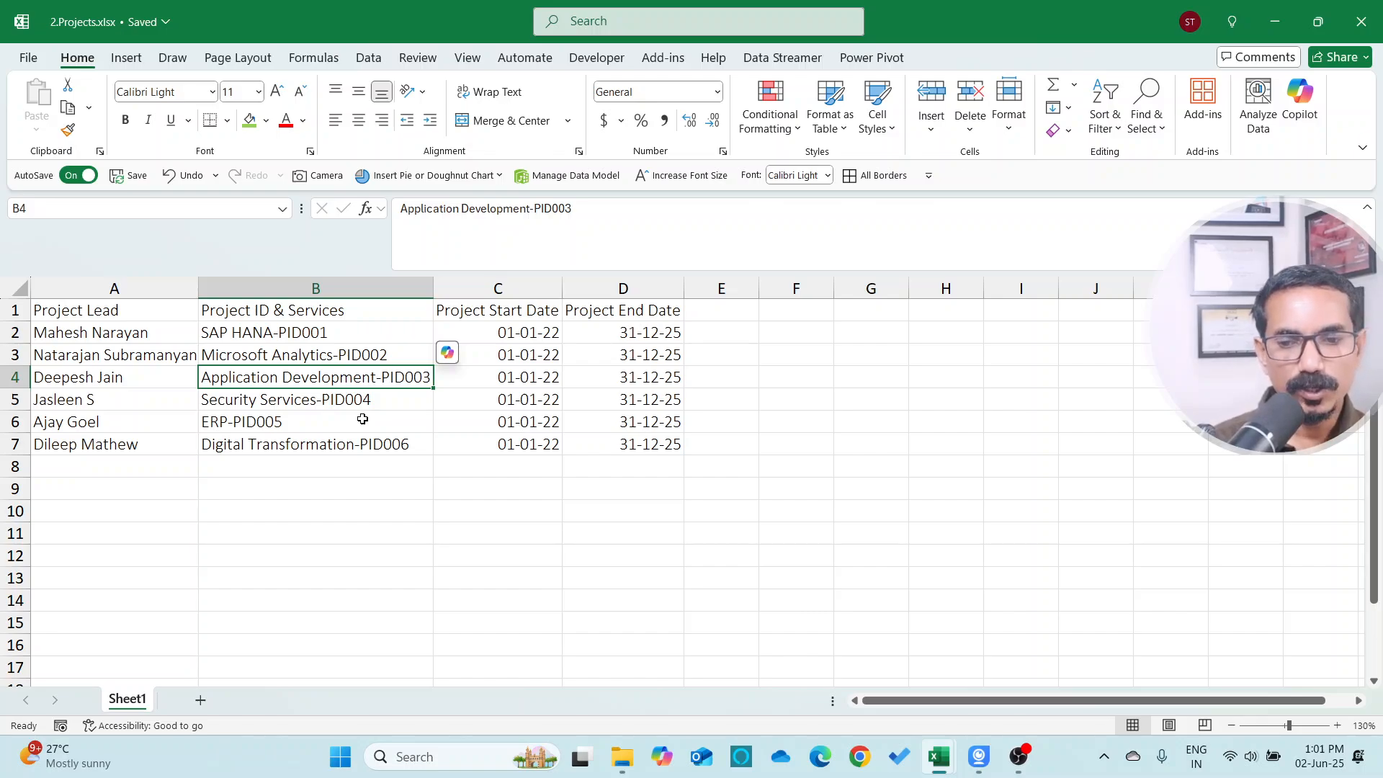
key("Up")
key("Up")
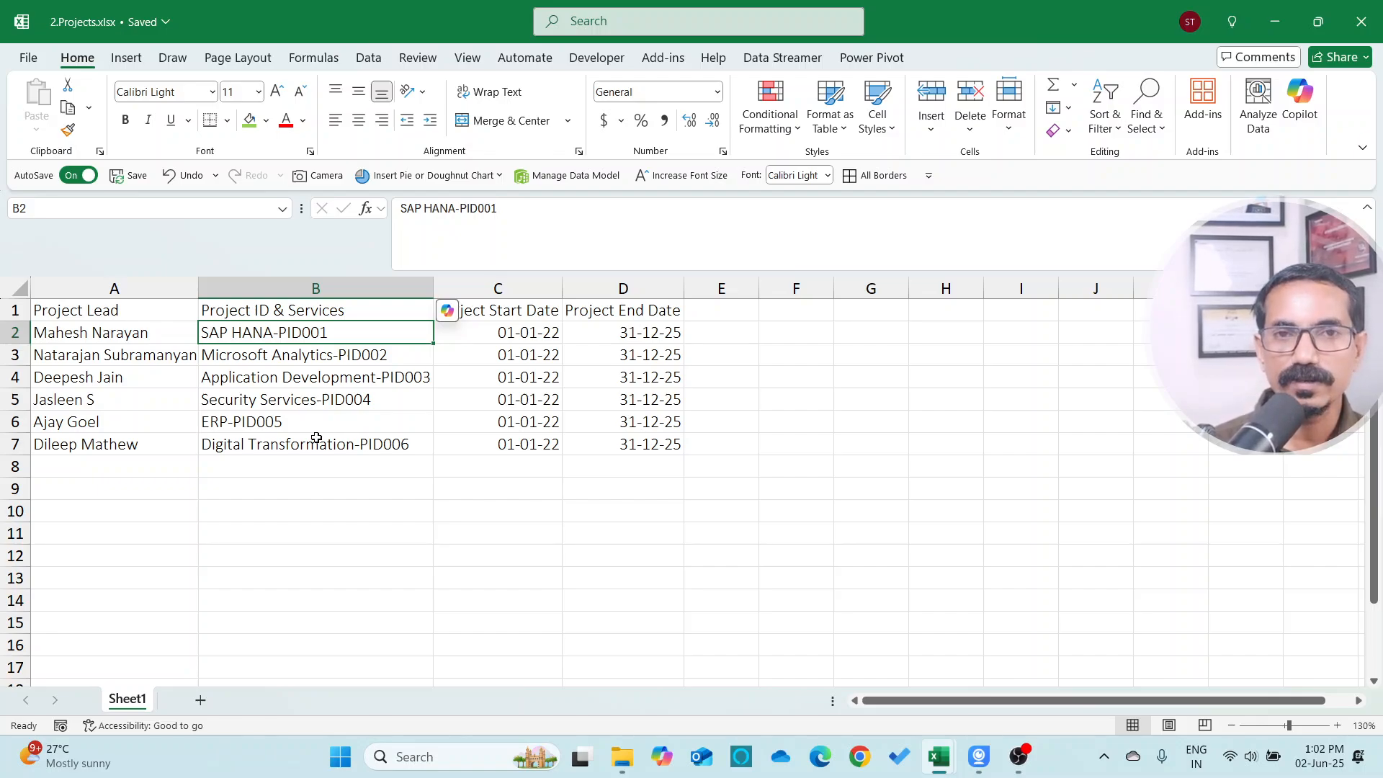
key("alt+Tab")
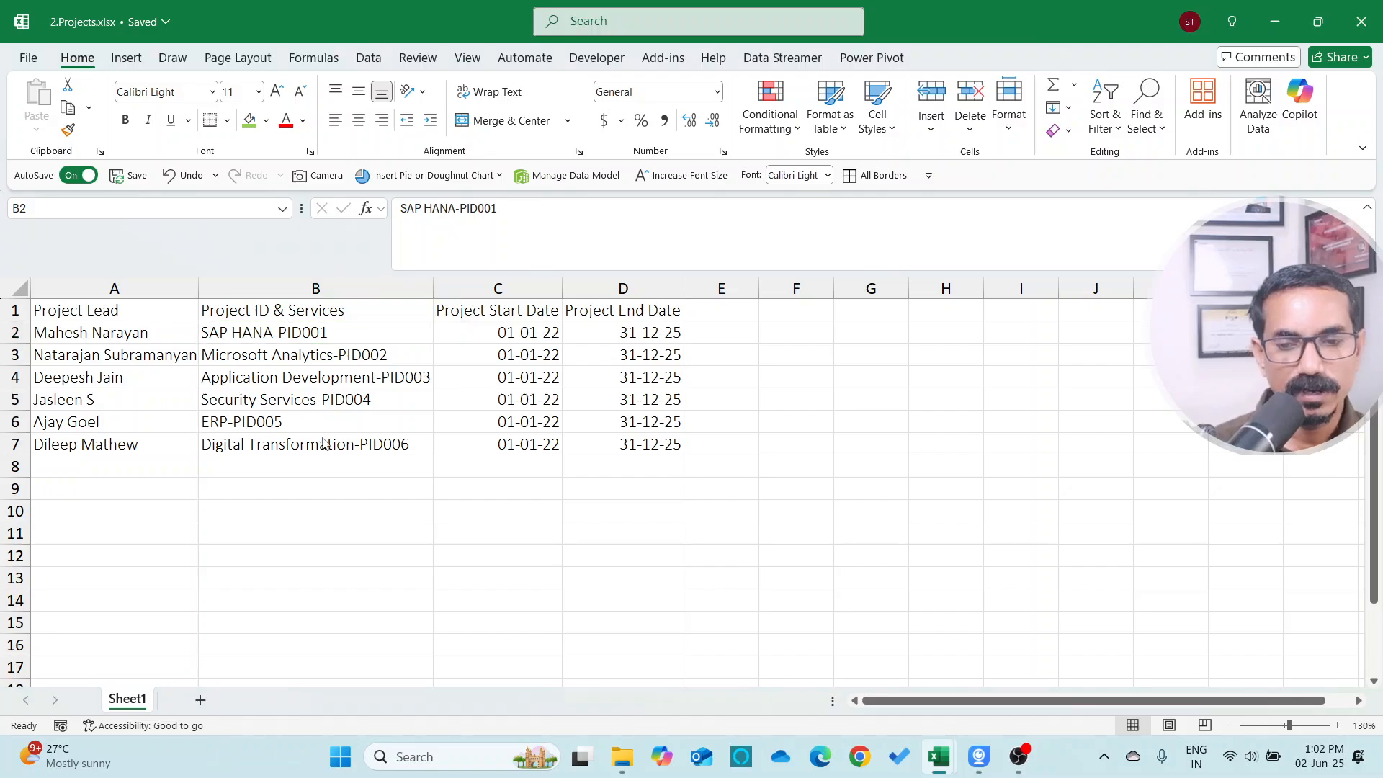
left_click(477, 346)
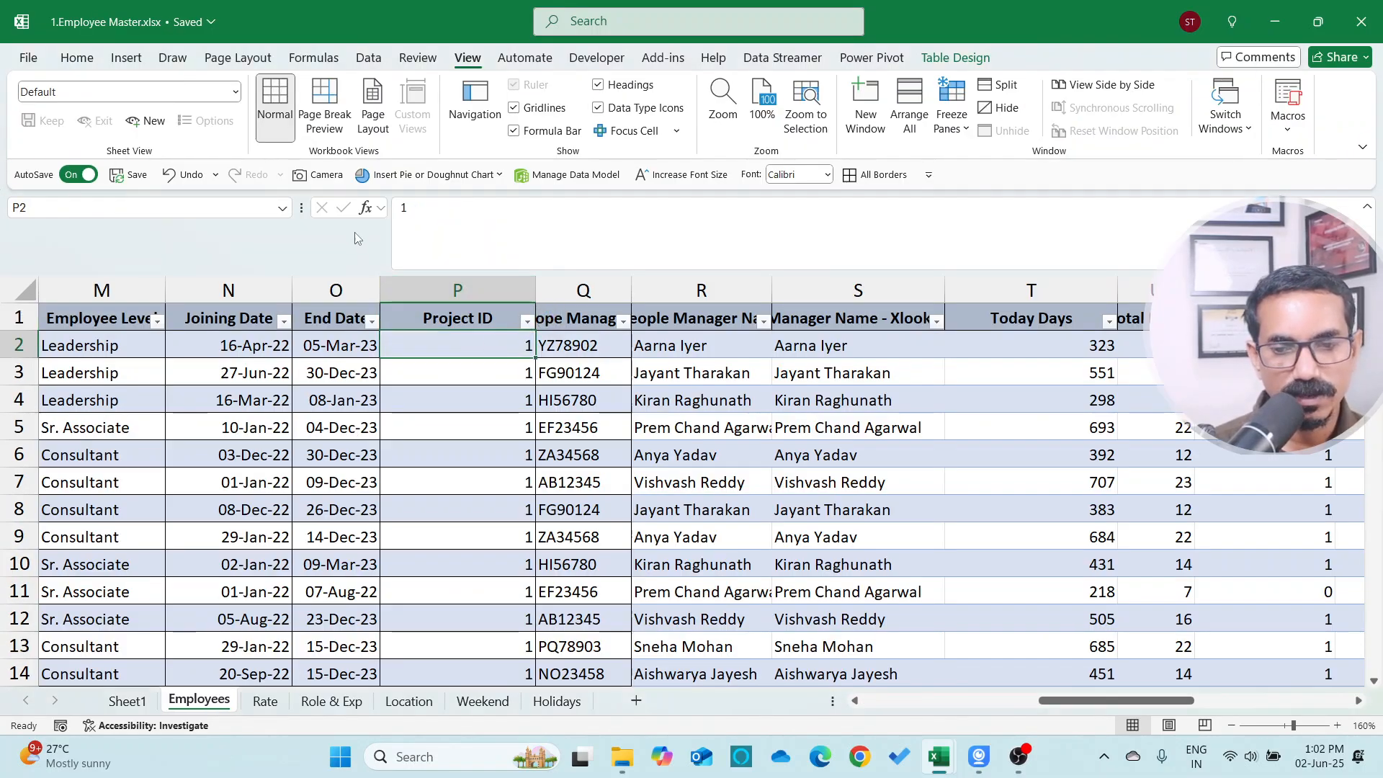
left_click(490, 289)
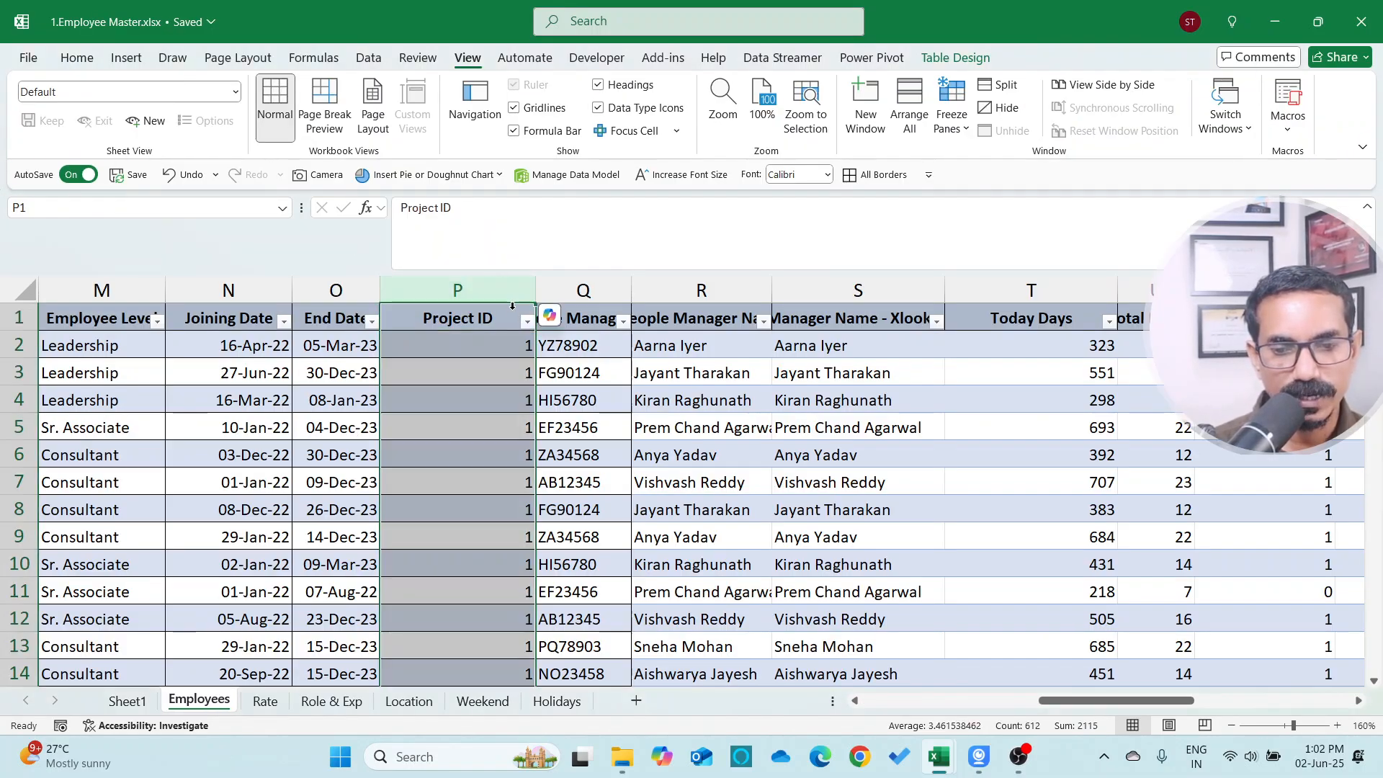
left_click(492, 343)
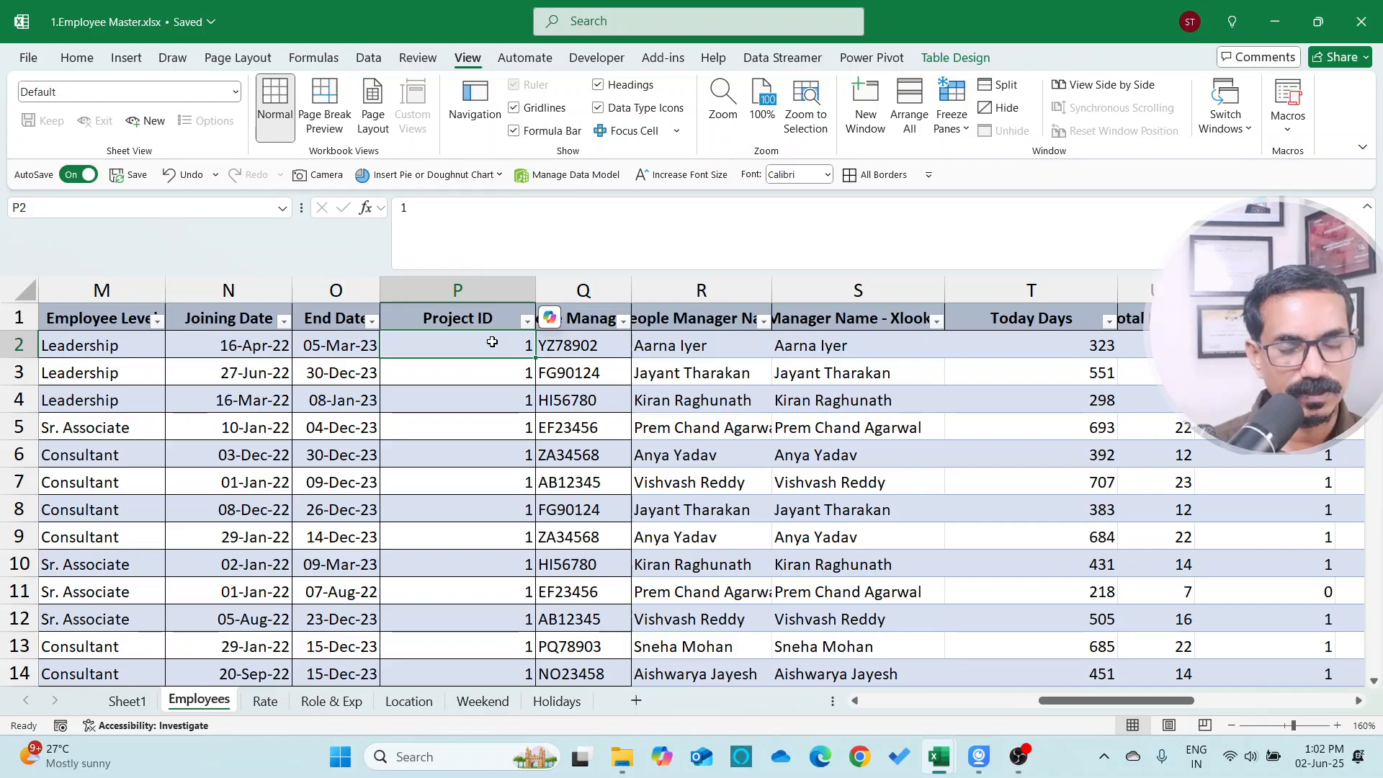
key("alt+Tab")
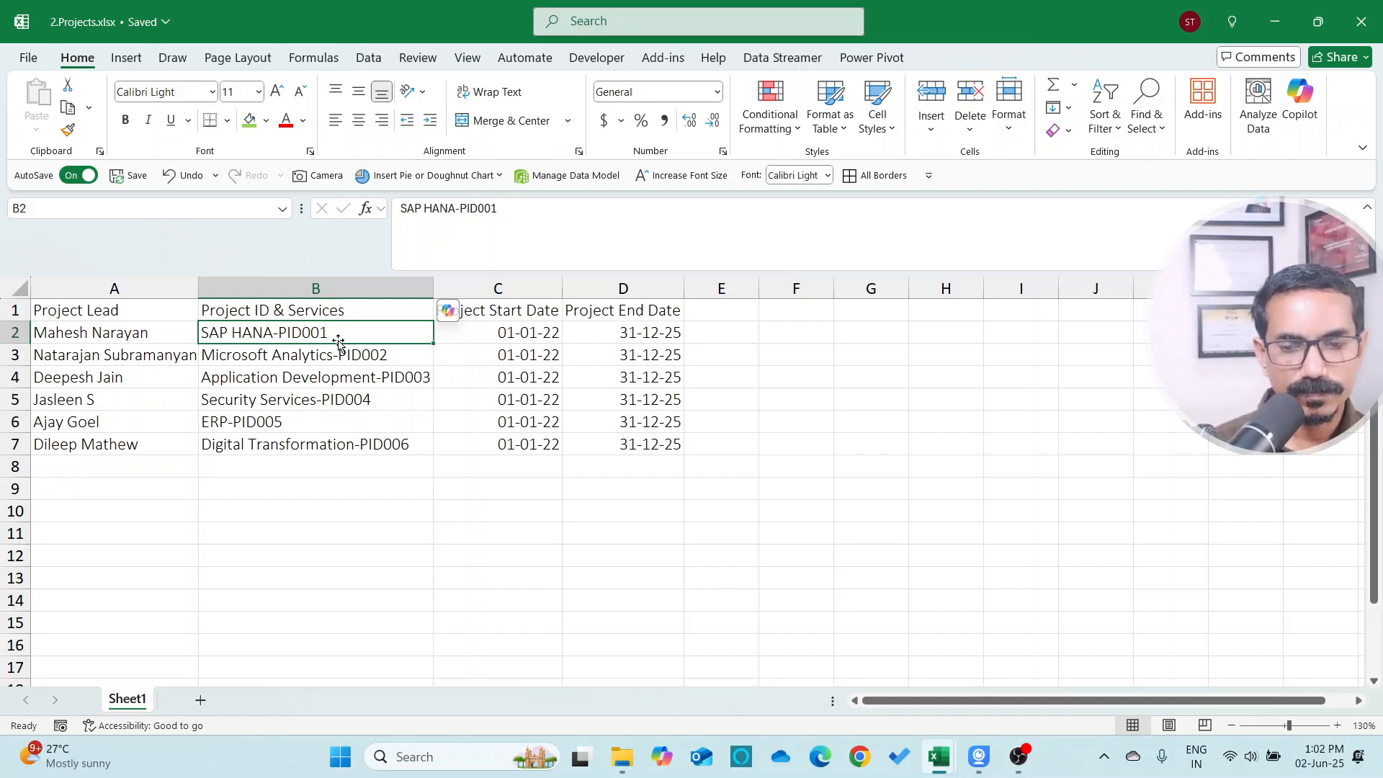
Insert two columns after Project ID & Services and title them Project Name and Project ID
key("Right")
key("Up")
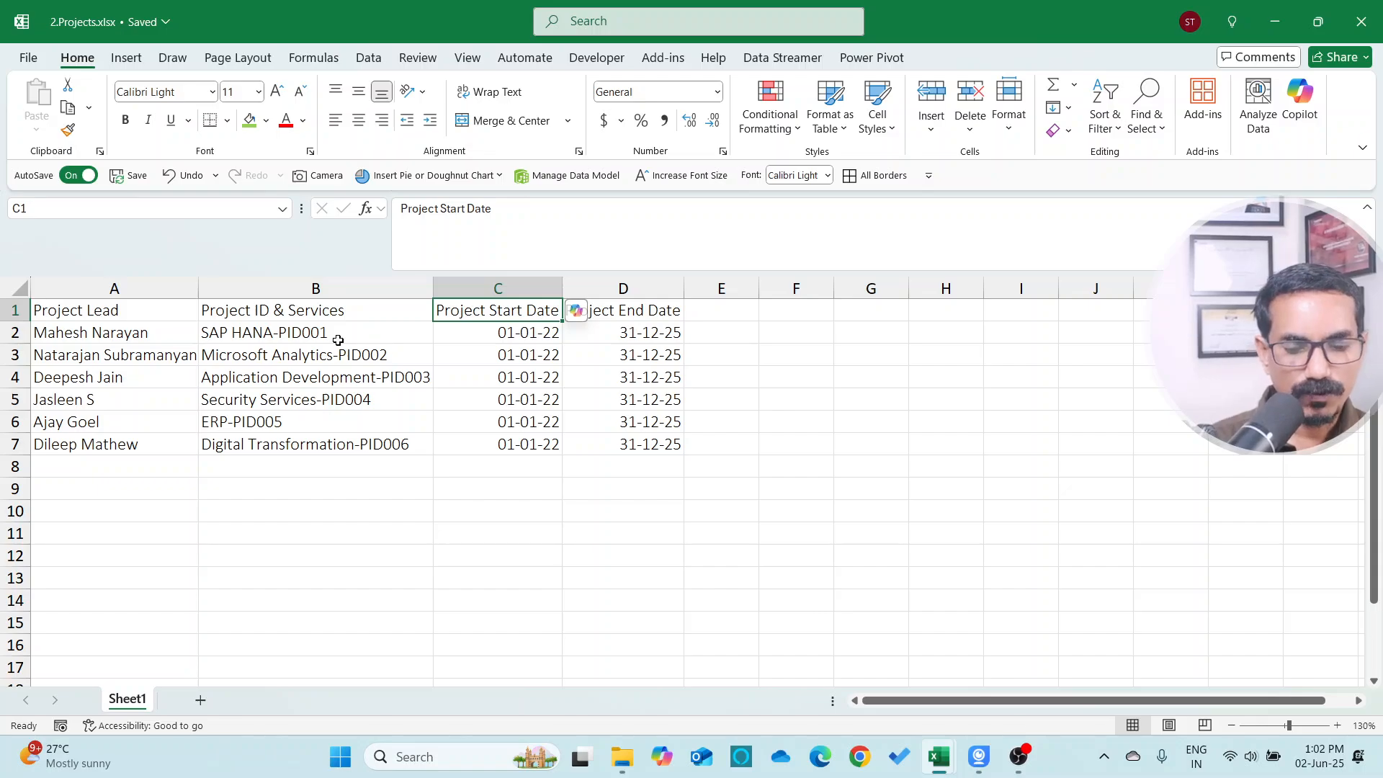
key("alt+i")
key("c")
key("alt+i")
key("c")
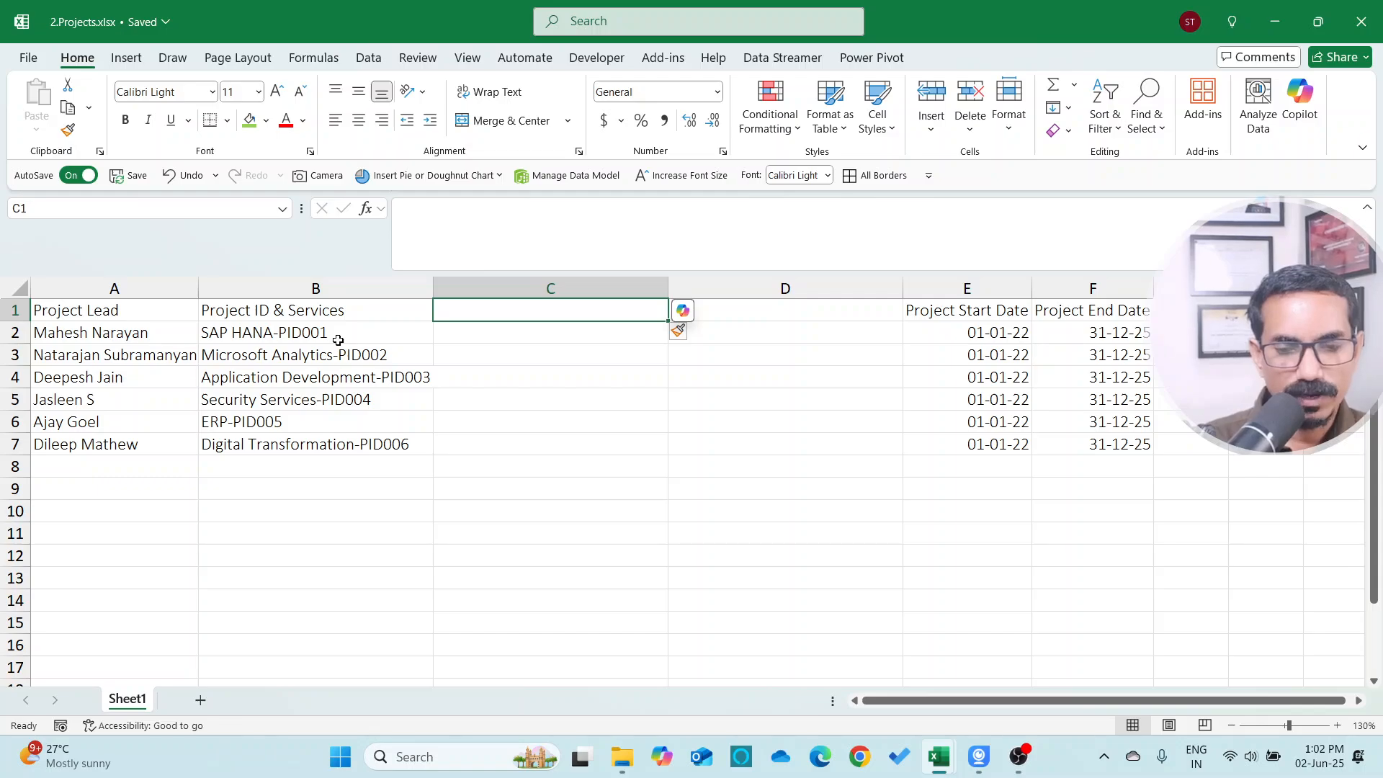
type("Project Name")
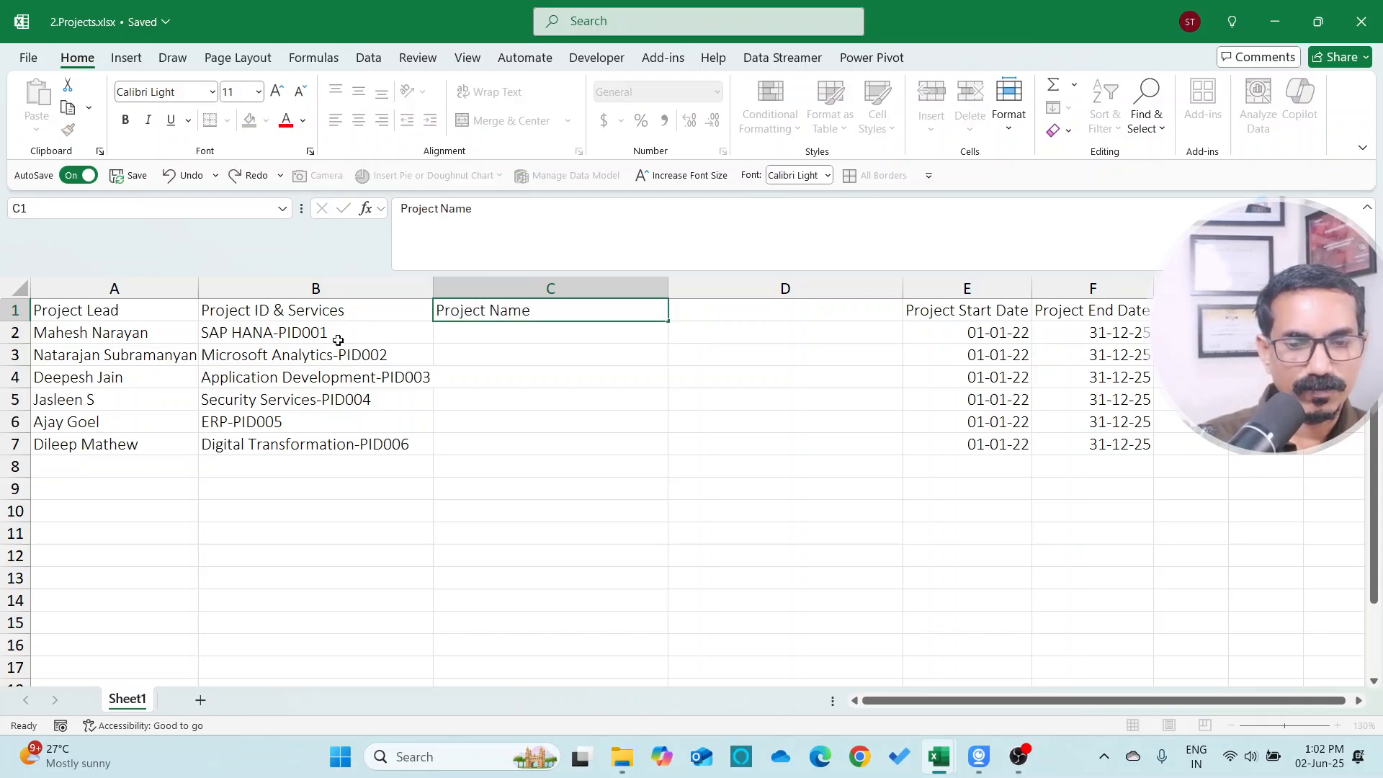
key("Tab")
type("Project ID")
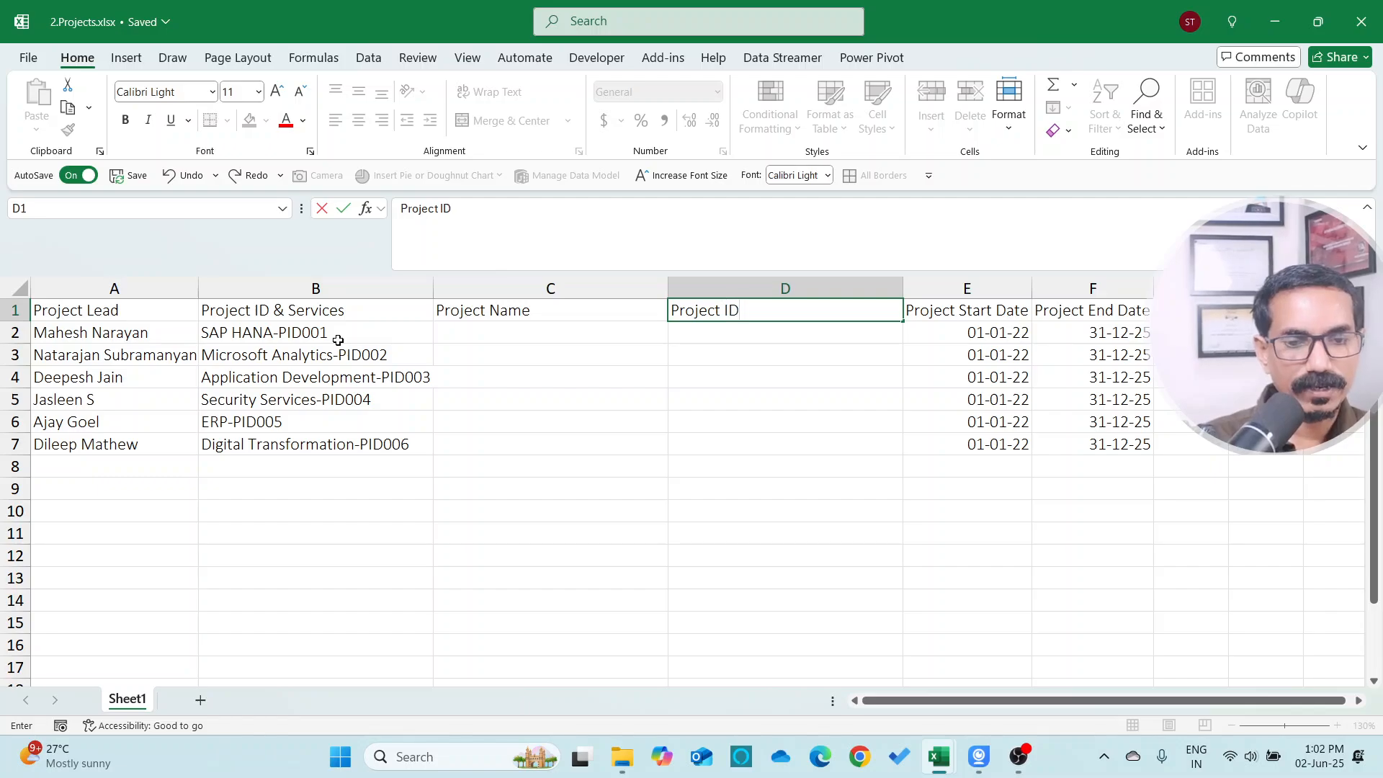
key("Return")
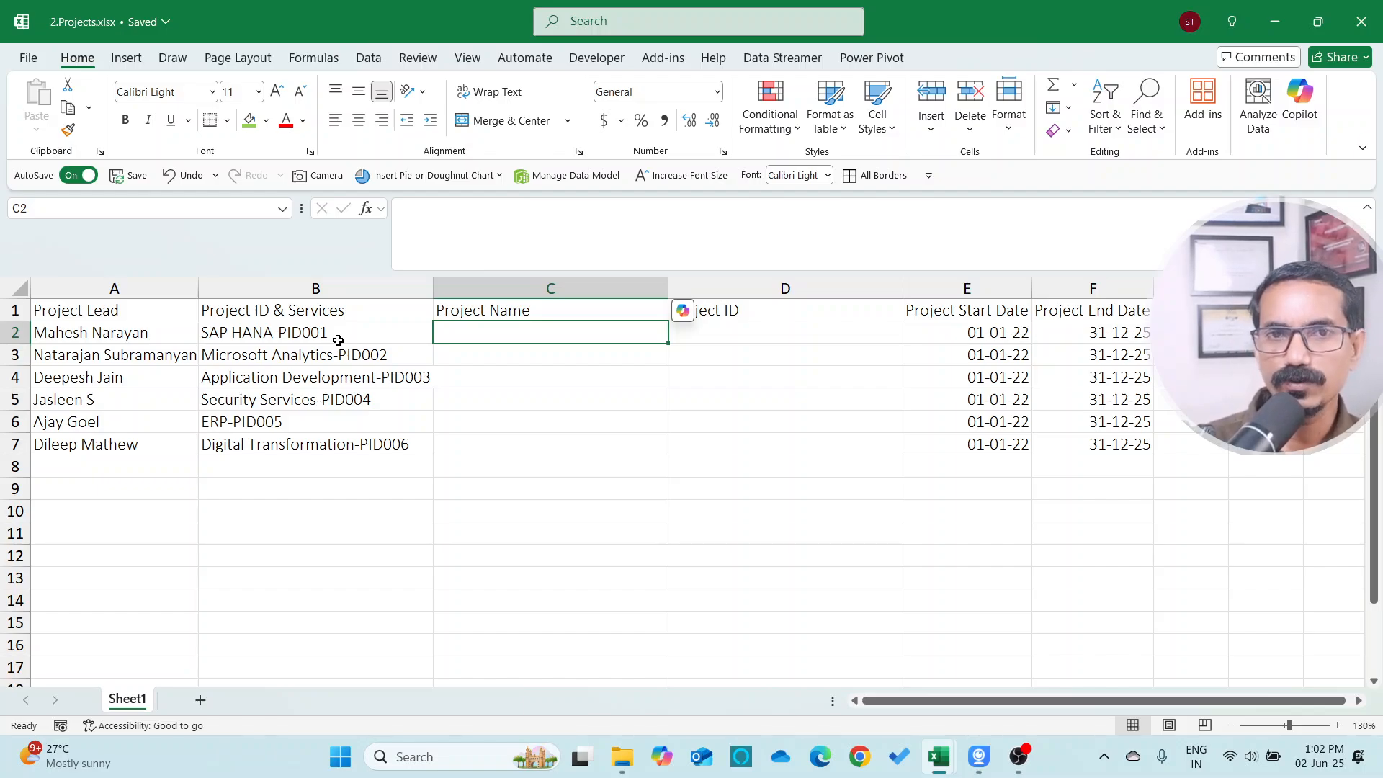
Enter SAP HANA as the first project name and start Microsoft Analytics so Flash Fill completes the Project Name column
type("SA")
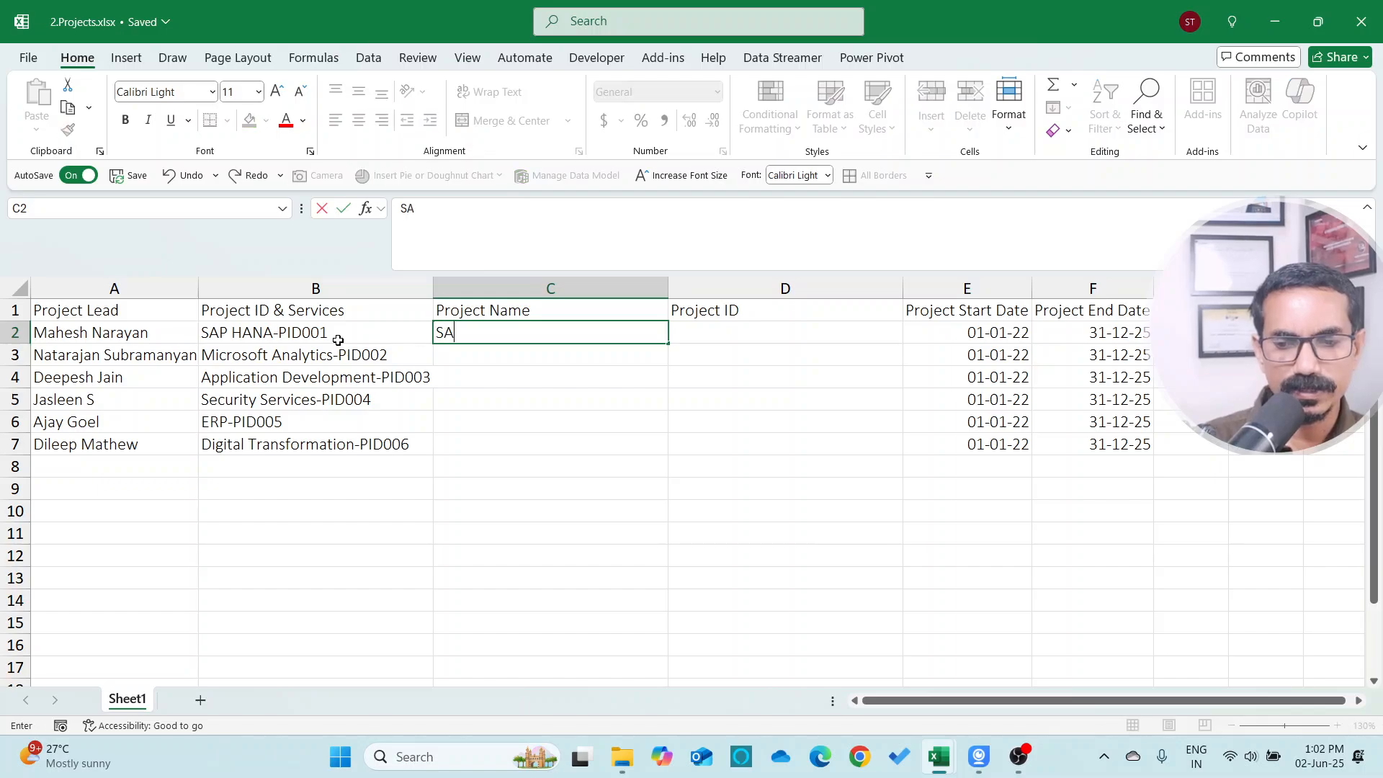
type("P HANA")
key("Return")
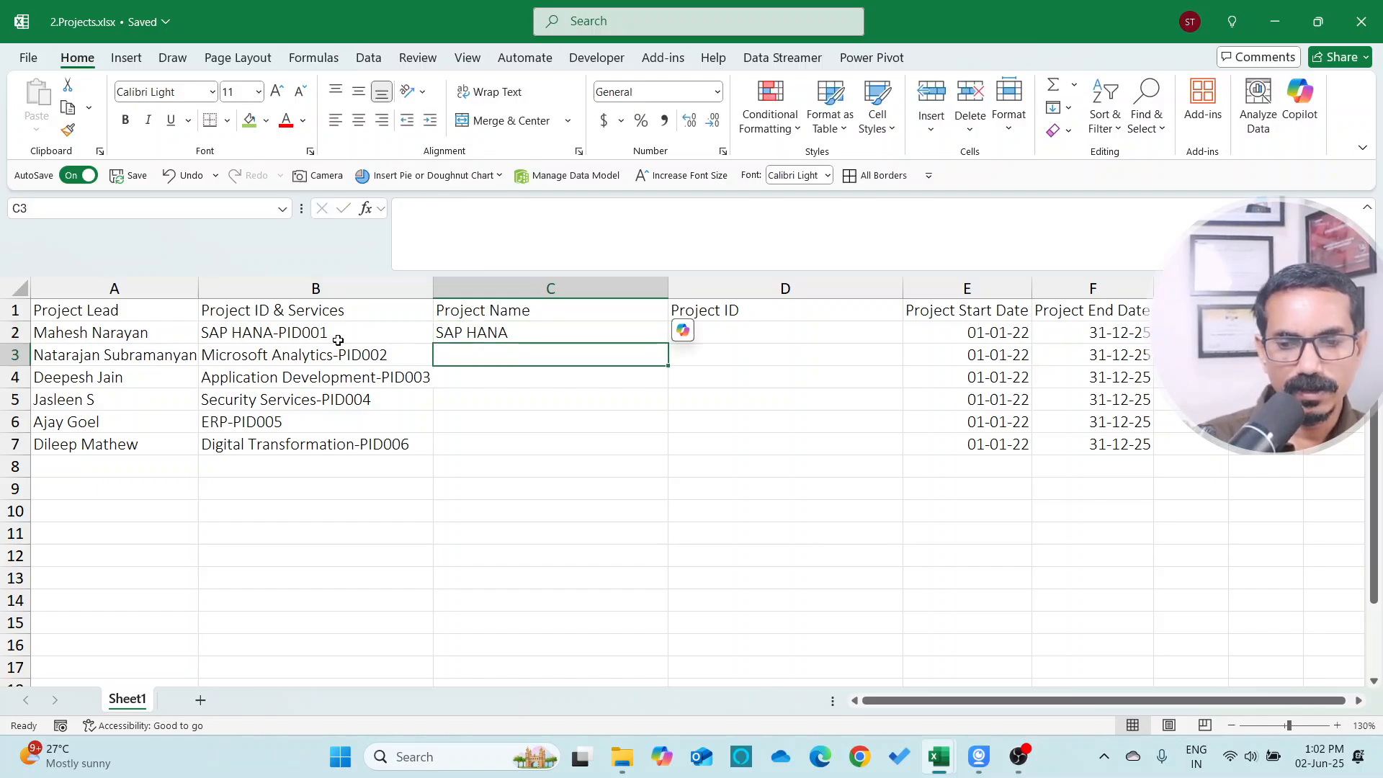
type("Mi")
key("Return")
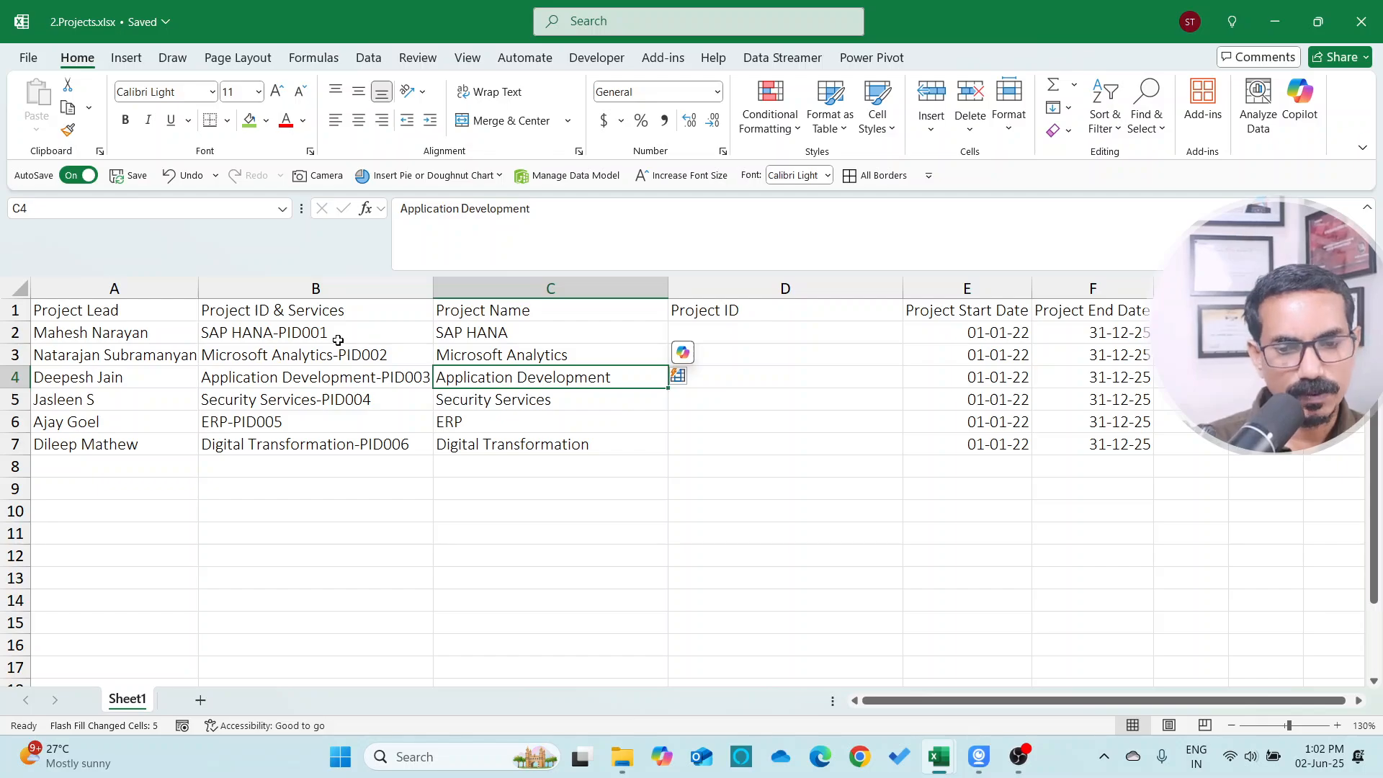
Enter PID001, PID002 and PID003 in the Project ID column, then Flash Fill the remaining IDs
key("Up")
key("Up")
key("Right")
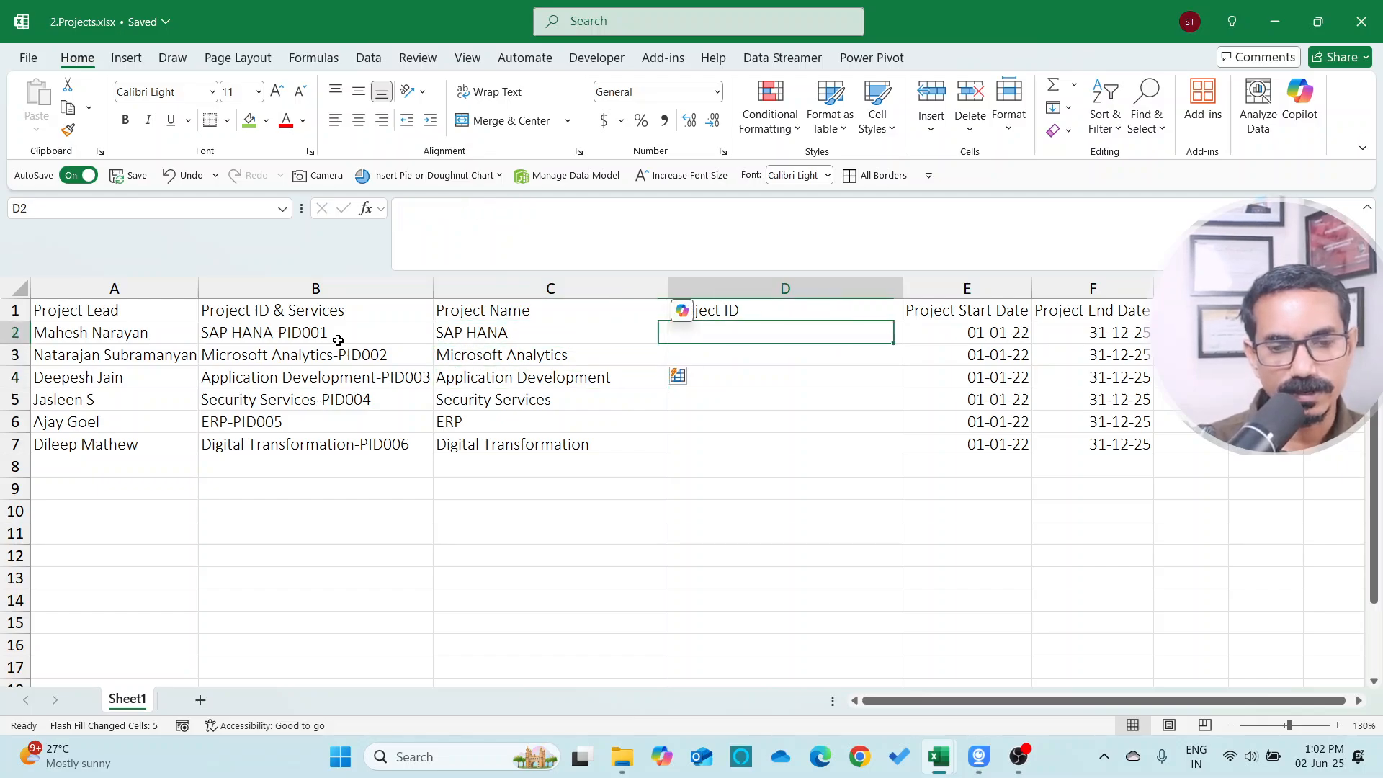
type("PID001")
key("Return")
type("PID002")
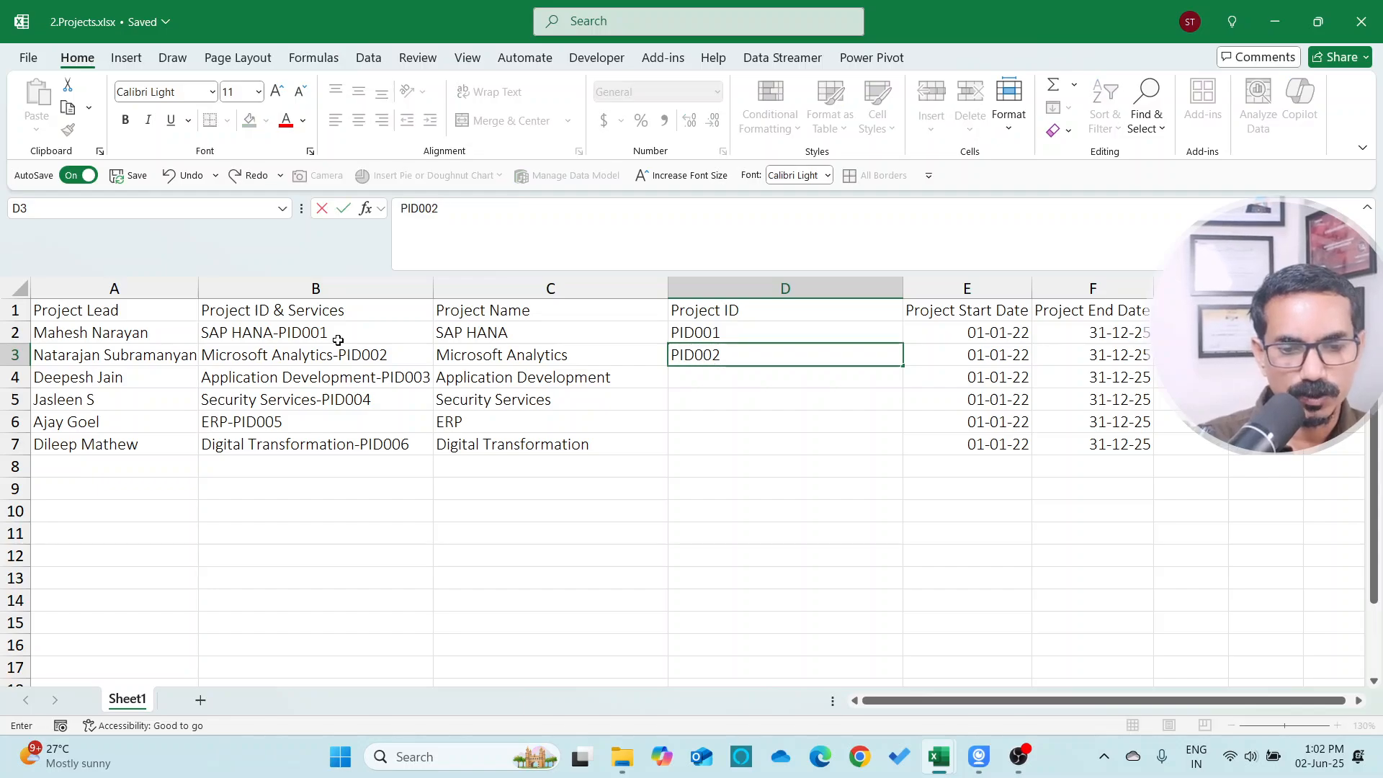
key("Return")
type("PID003")
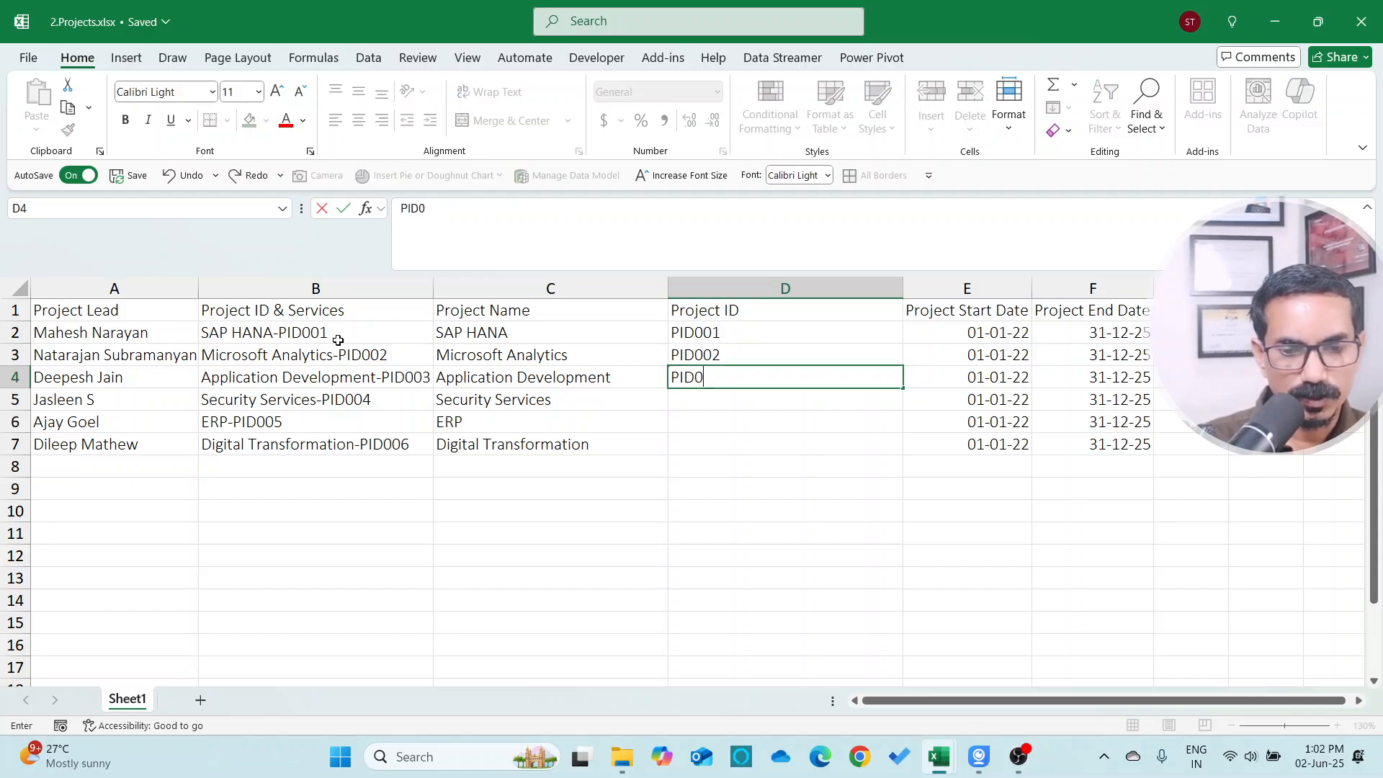
key("Return")
key("Up")
key("Up")
key("Up")
key("shift+Down")
key("shift+Down")
key("shift+Down")
key("shift+Down")
key("shift+Down")
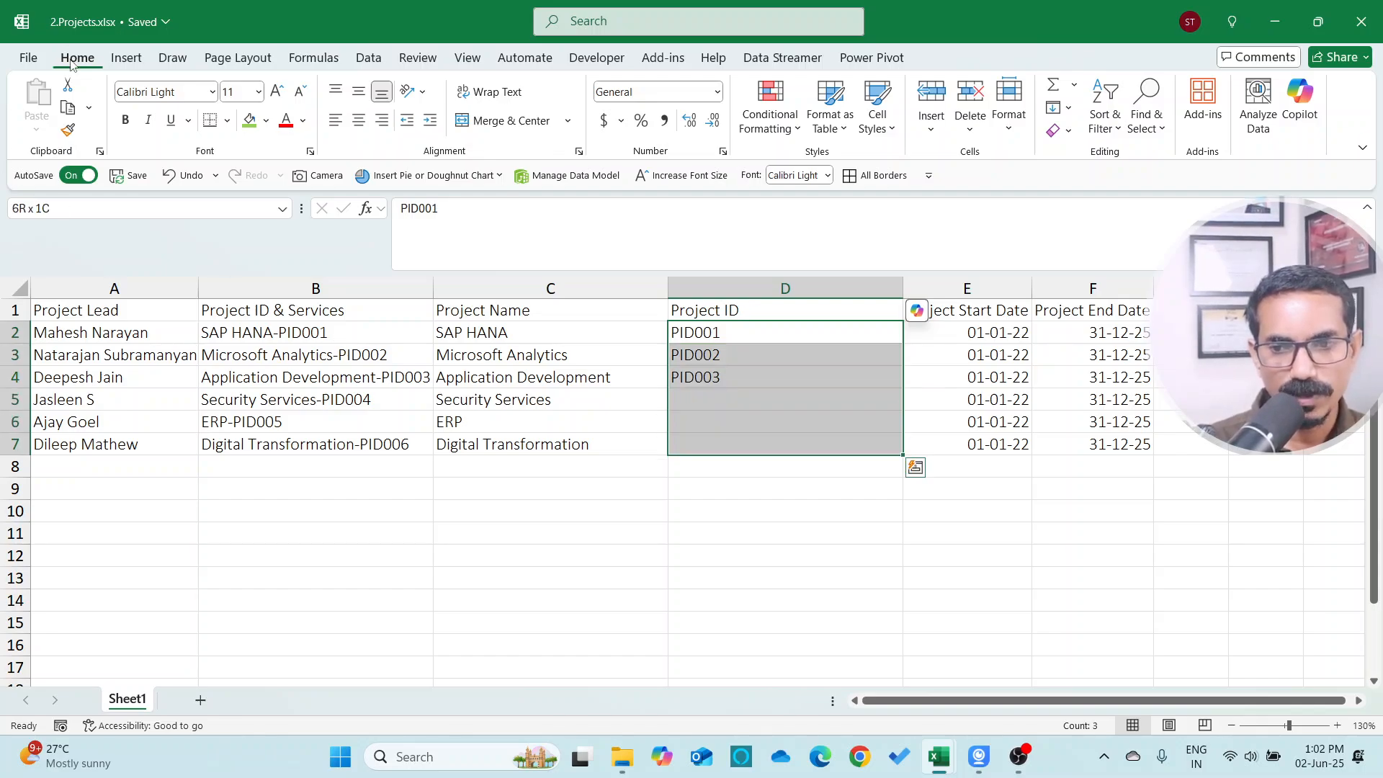
left_click(1069, 108)
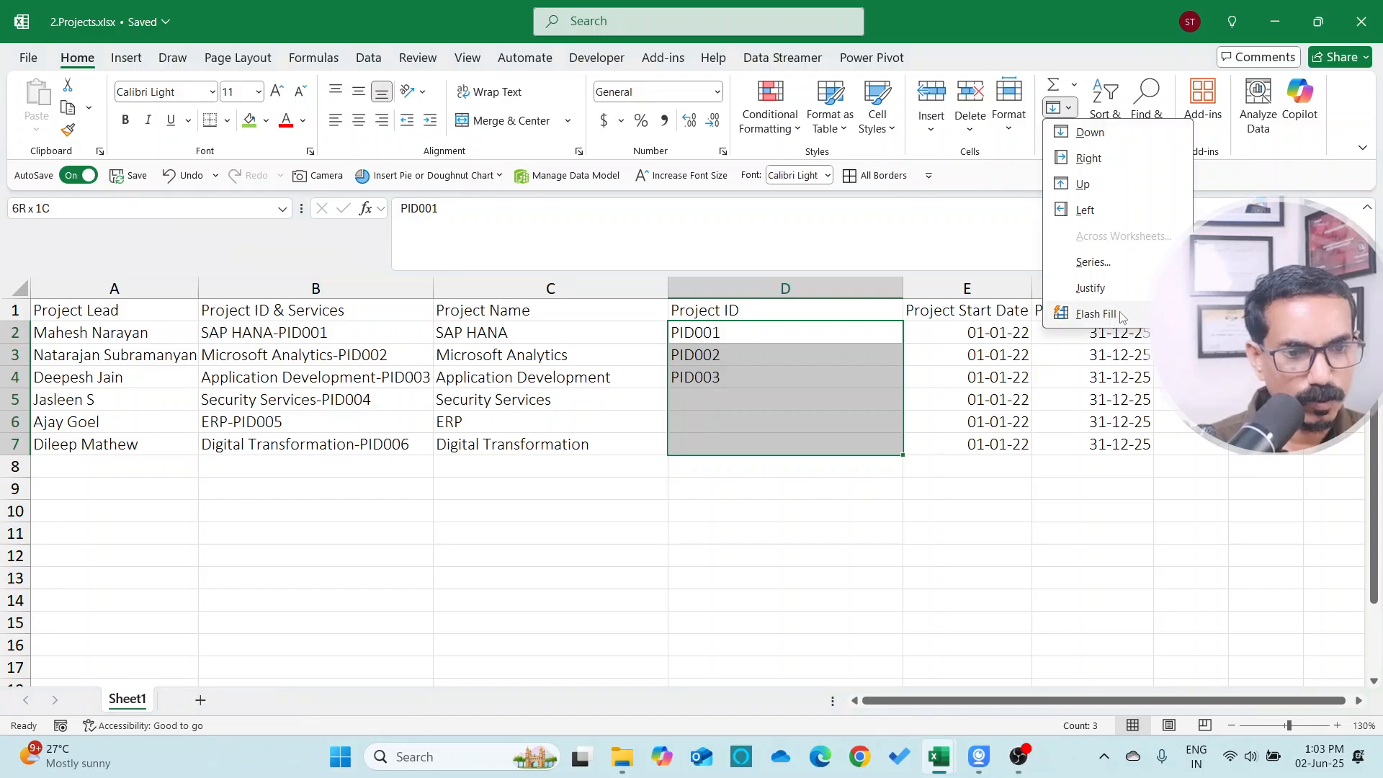
left_click(1094, 314)
Clear all the filled project names and IDs from the two new columns
left_click(552, 332)
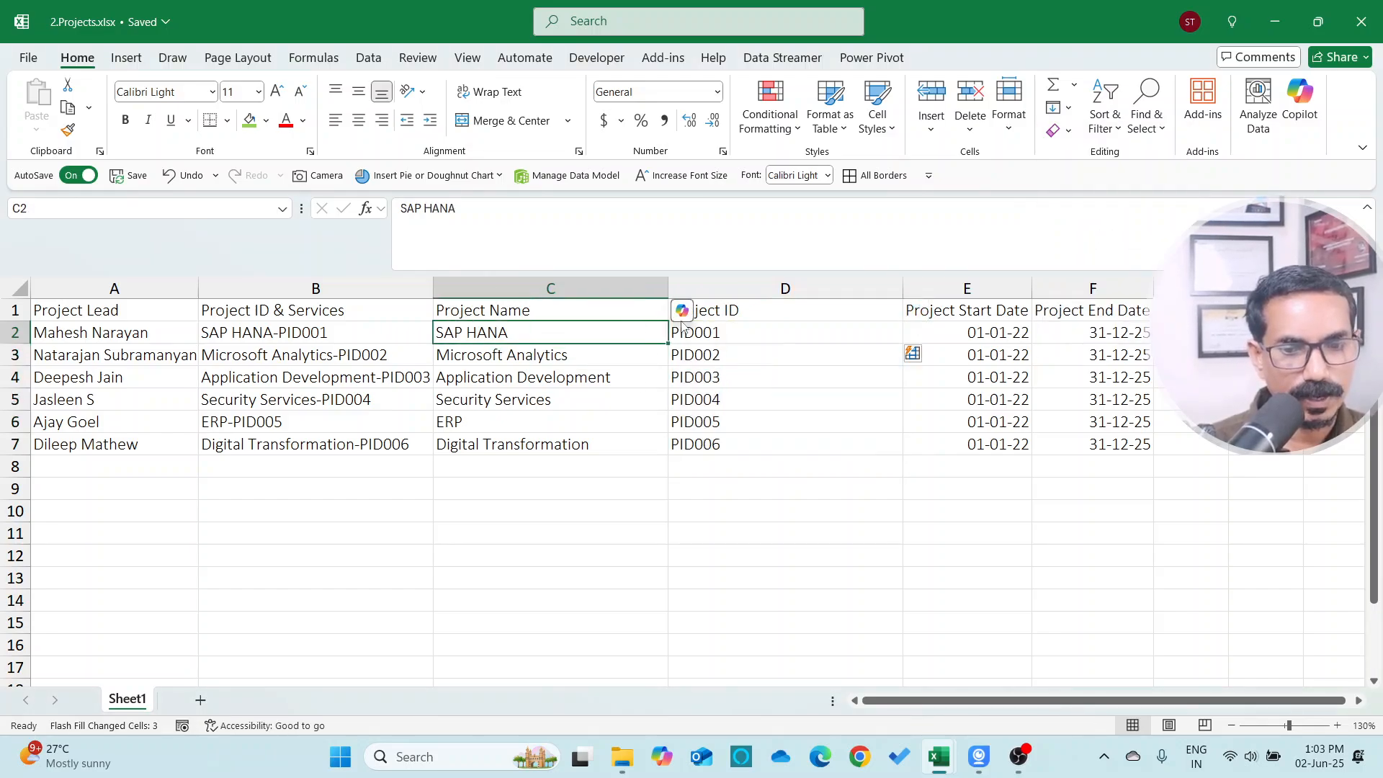
left_click_drag(626, 339, 684, 443)
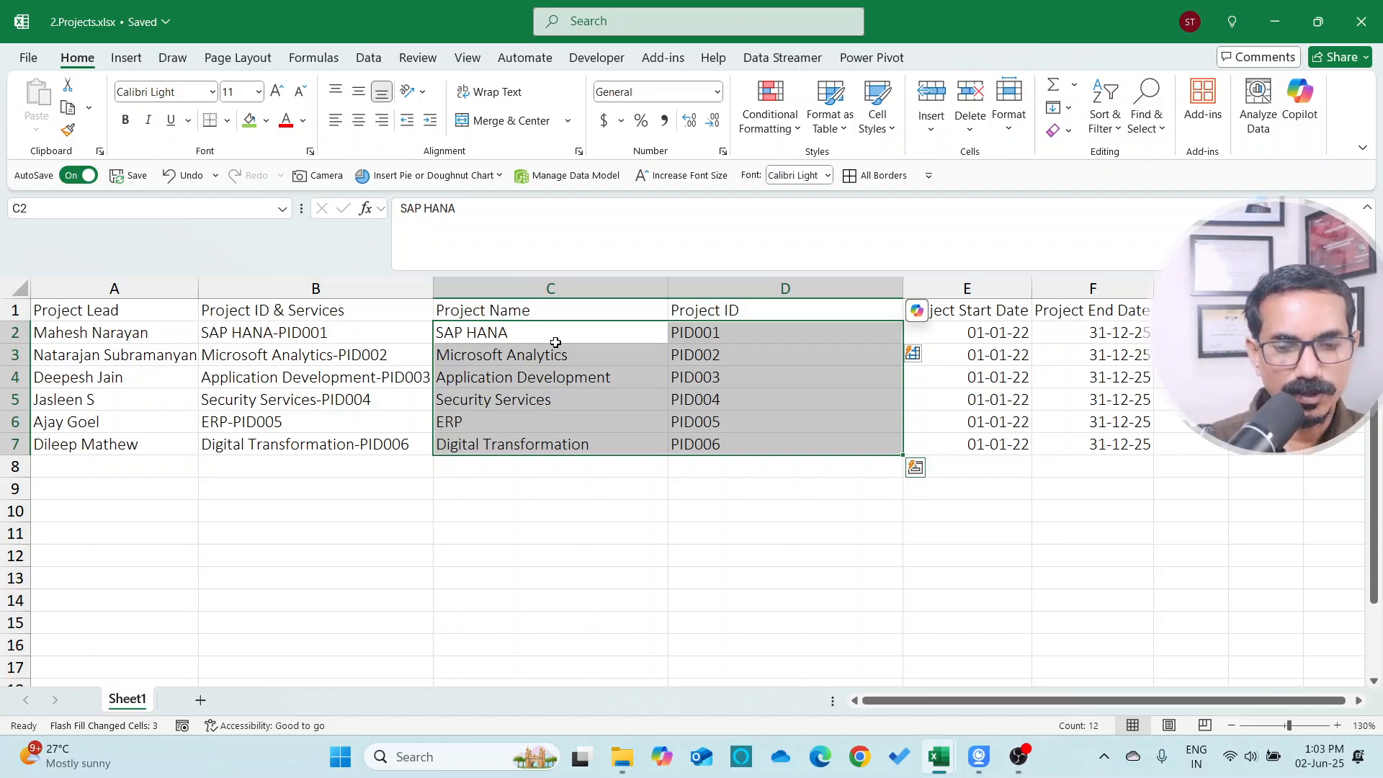
key("Delete")
left_click(555, 342)
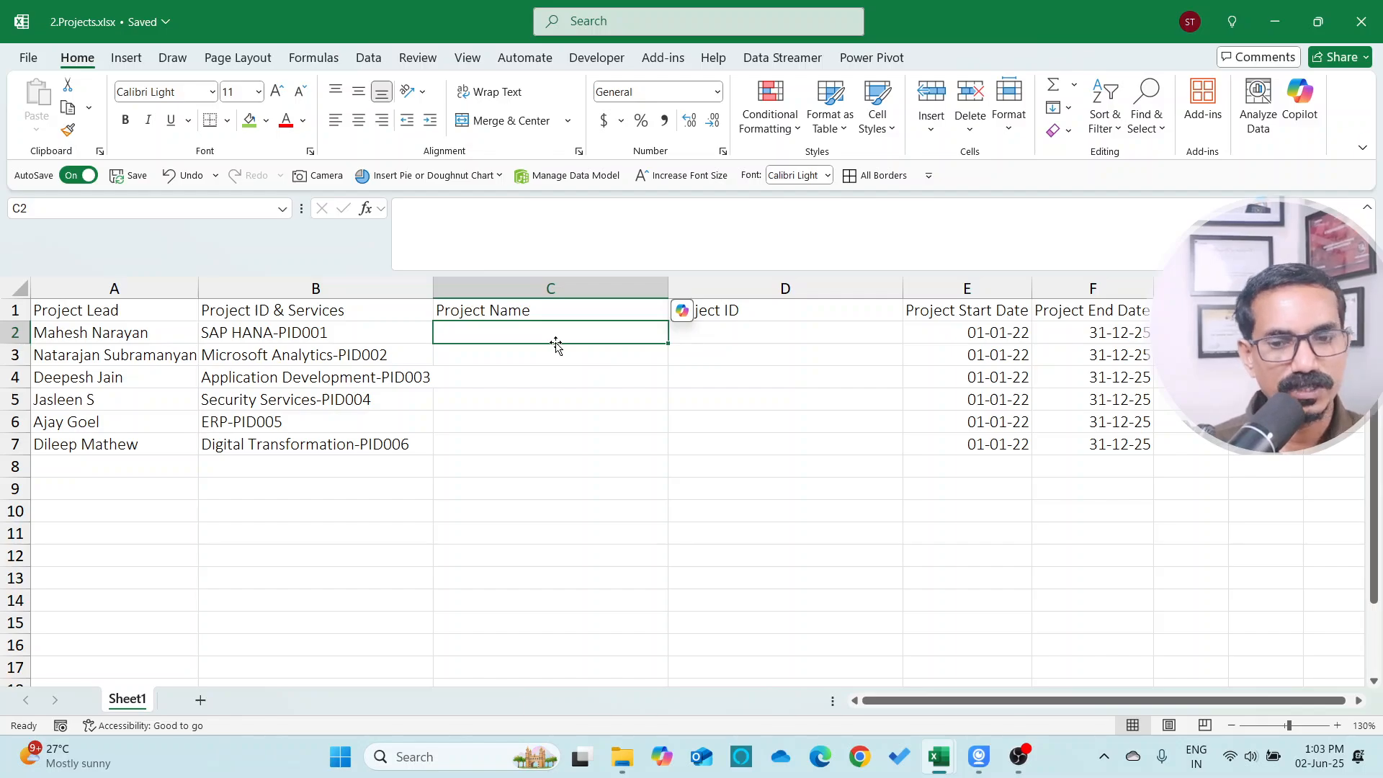
Enter the formula =RIGHT(B2,6) in the first Project ID cell to extract the ID from Project ID & Services
key("Left")
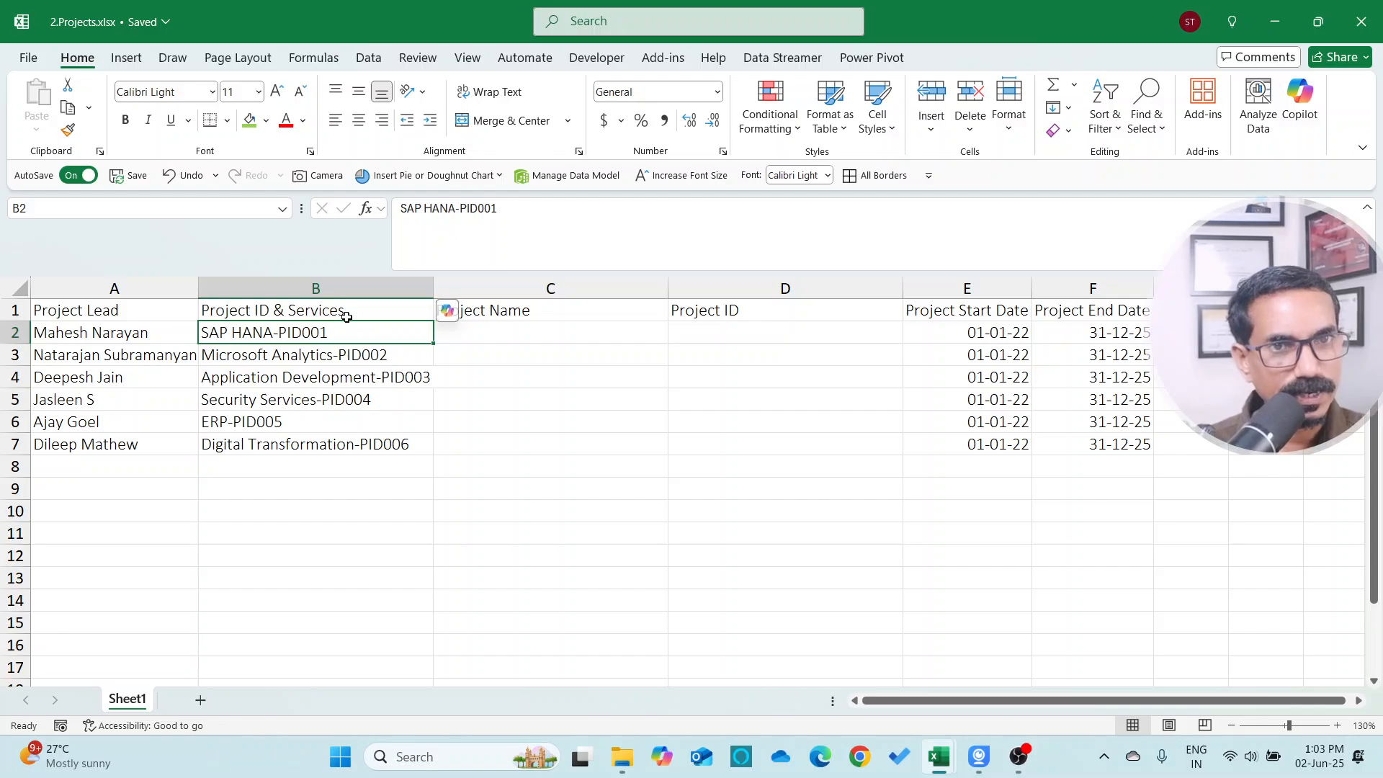
key("Right")
key("Right")
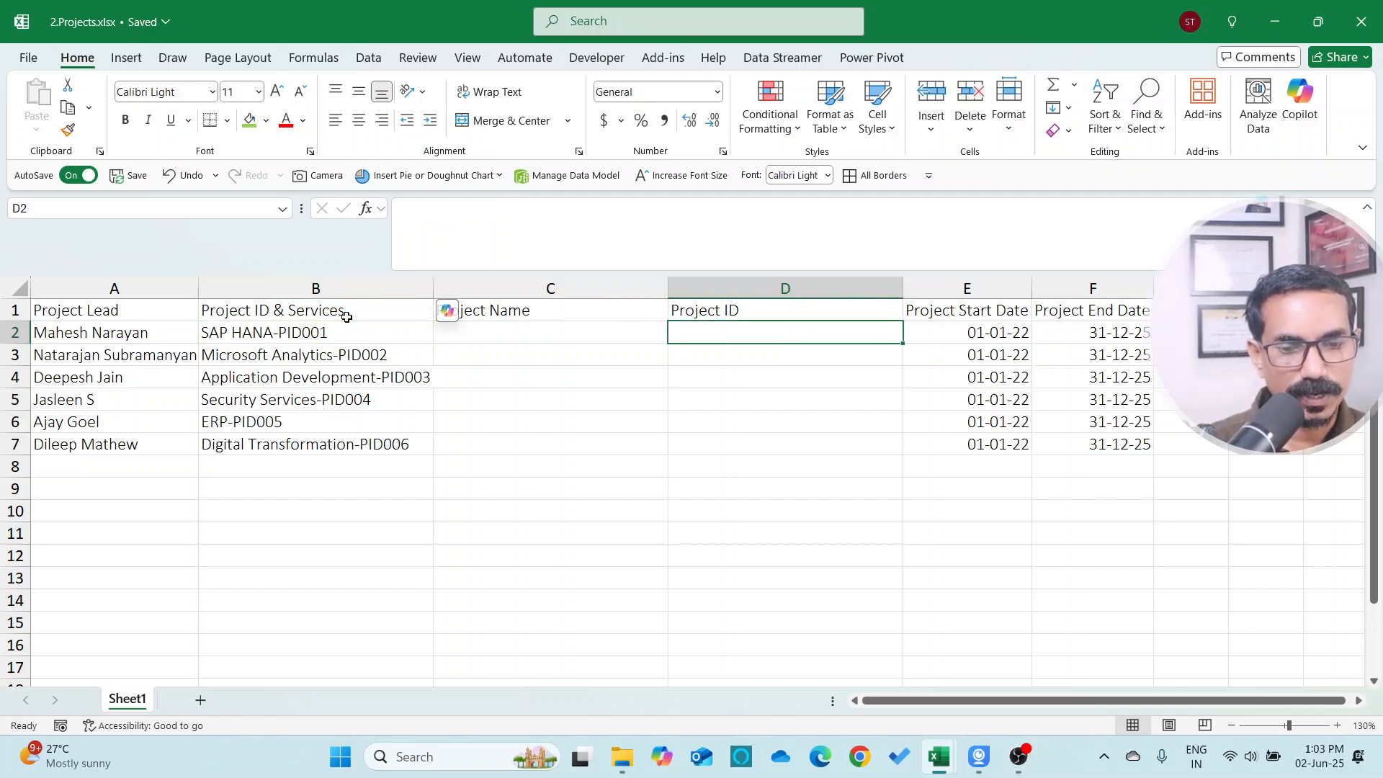
key("Left")
key("Left")
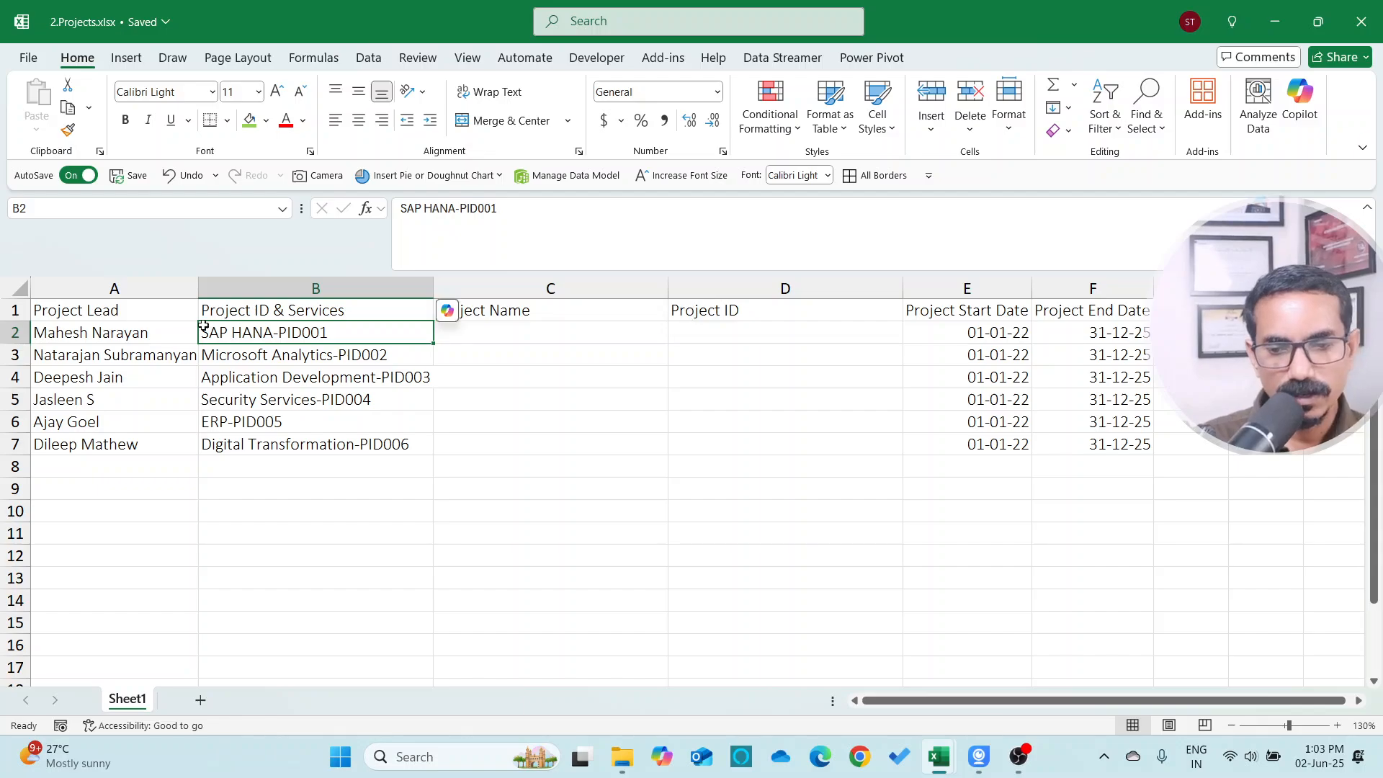
key("Right")
key("Right")
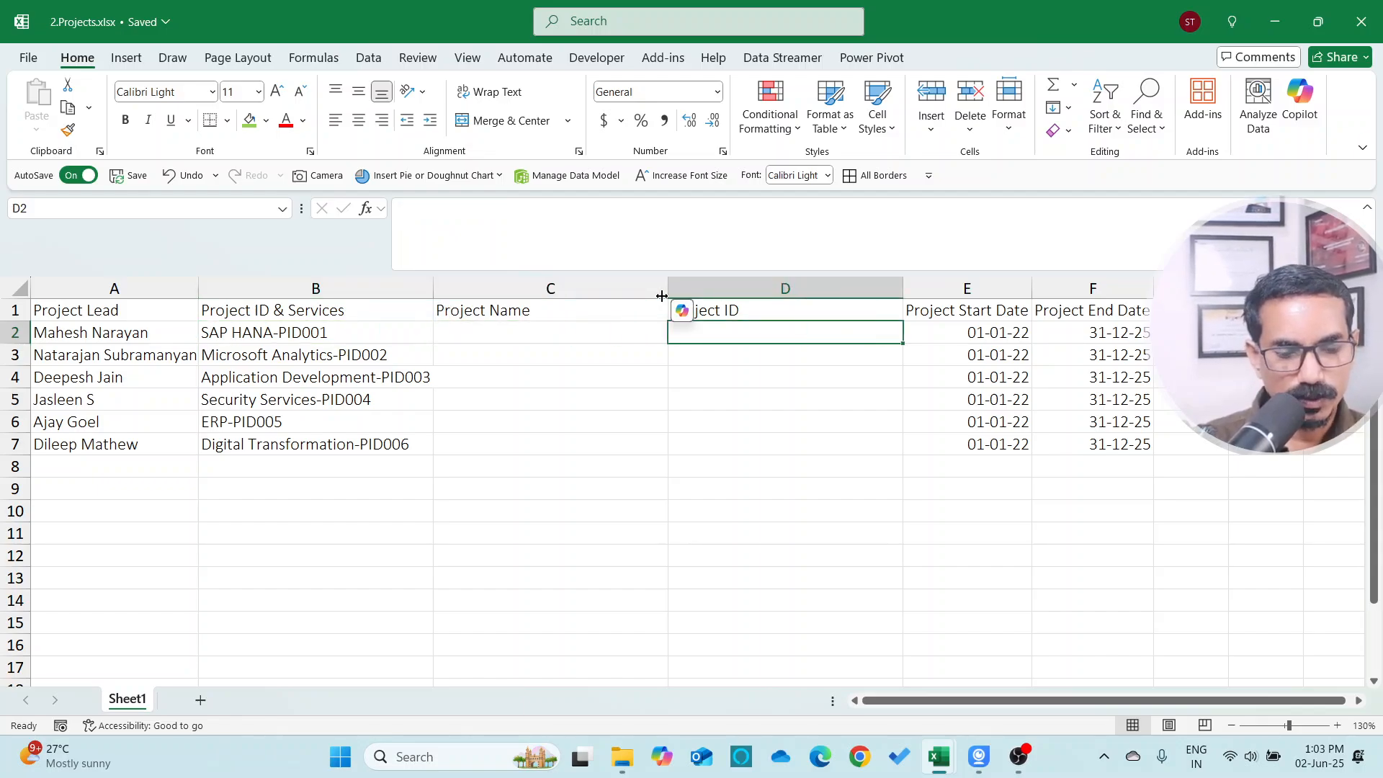
type("=RIGHT(")
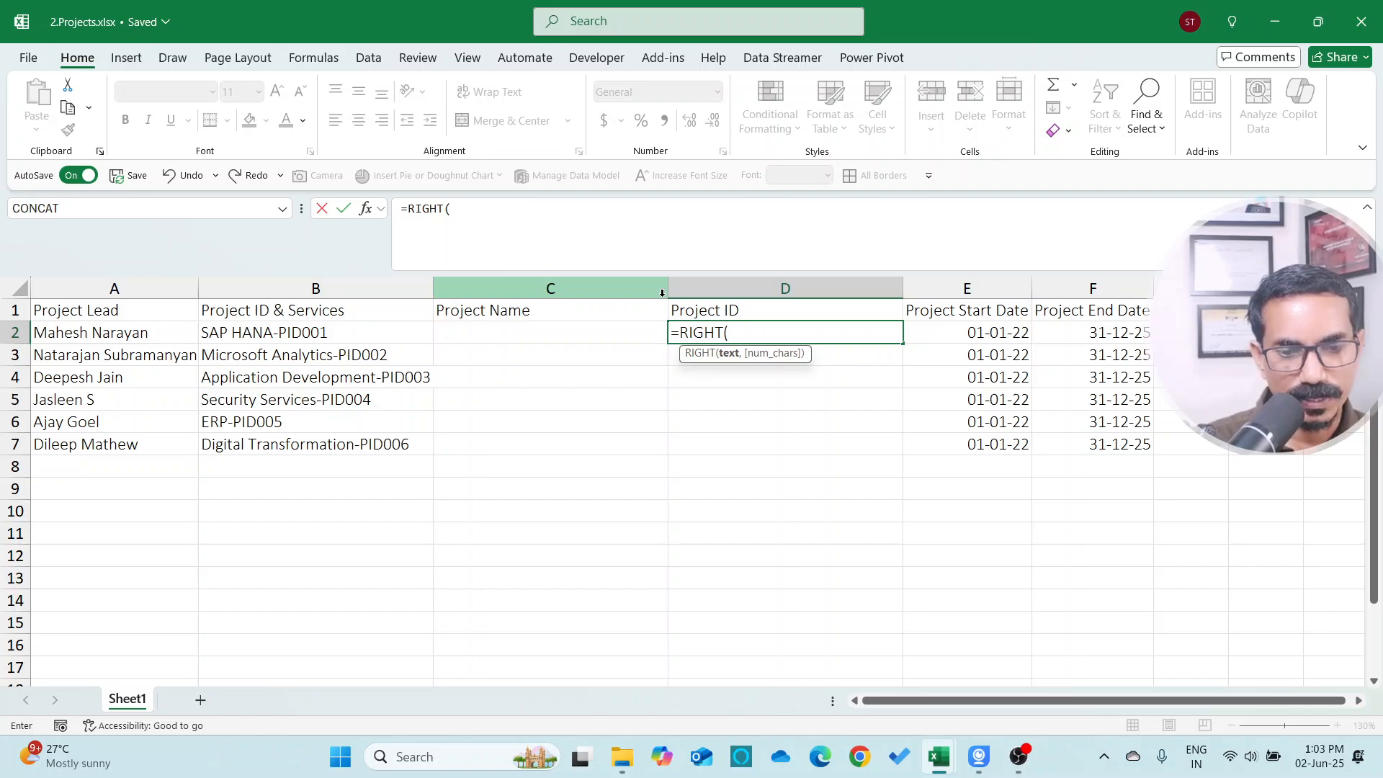
key("Left")
key("Left")
type(",")
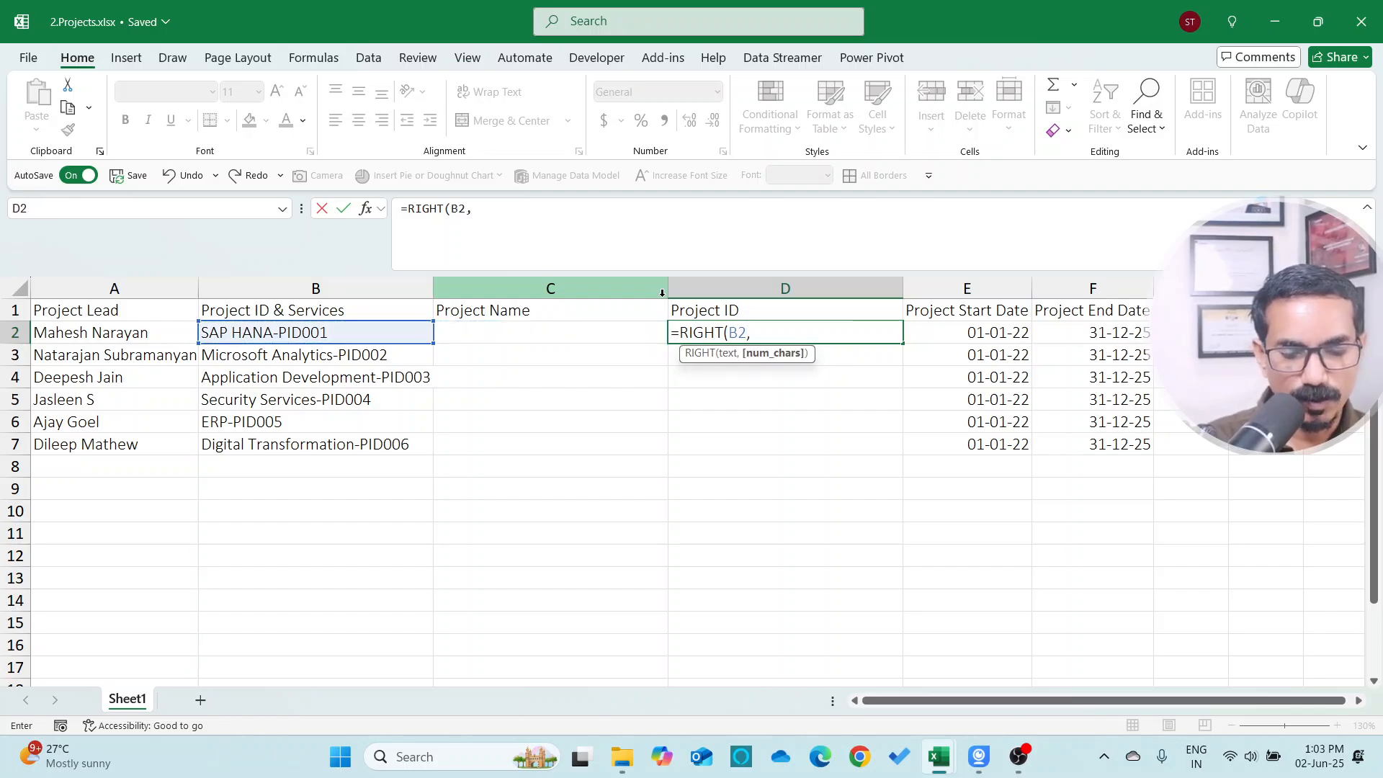
type("6)")
key("Return")
key("Up")
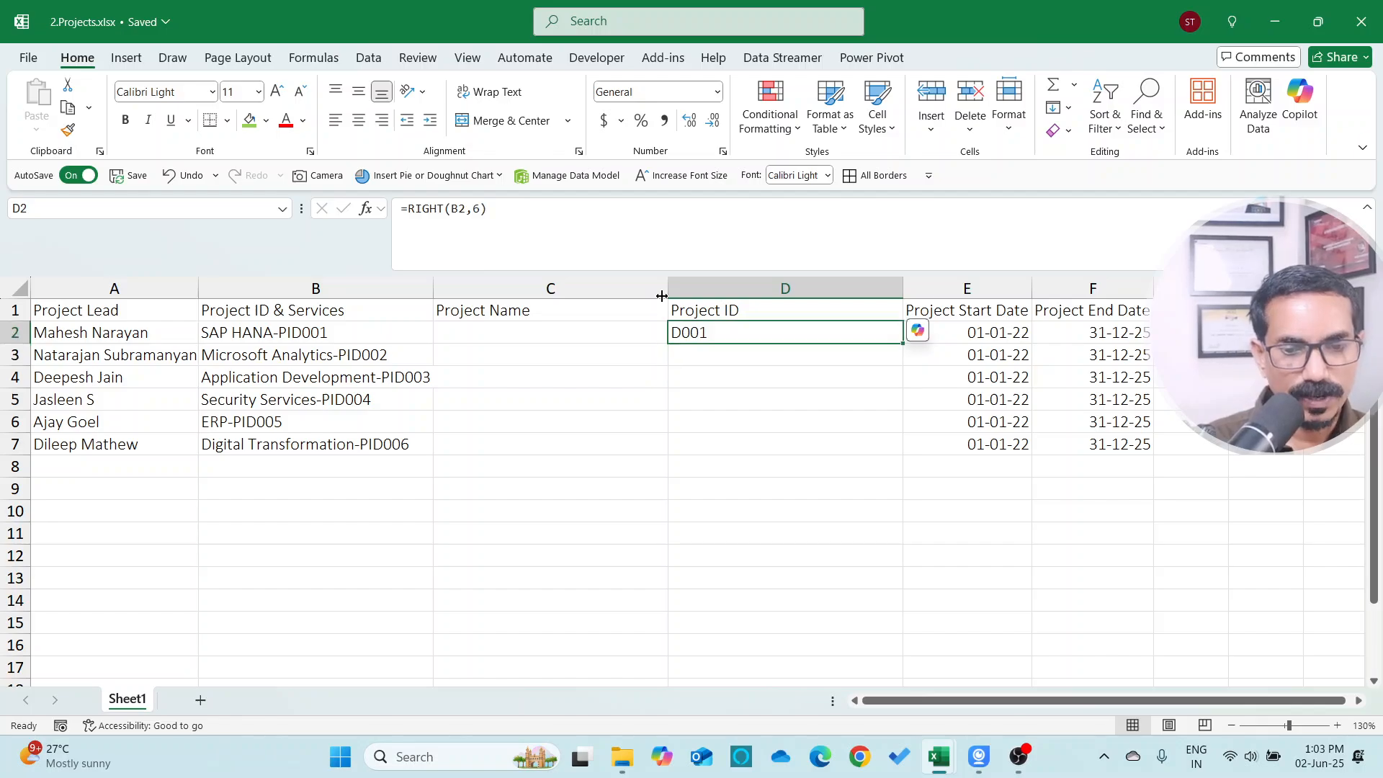
Copy the RIGHT formula down the Project ID column for all six projects and select the results
double_click(903, 343)
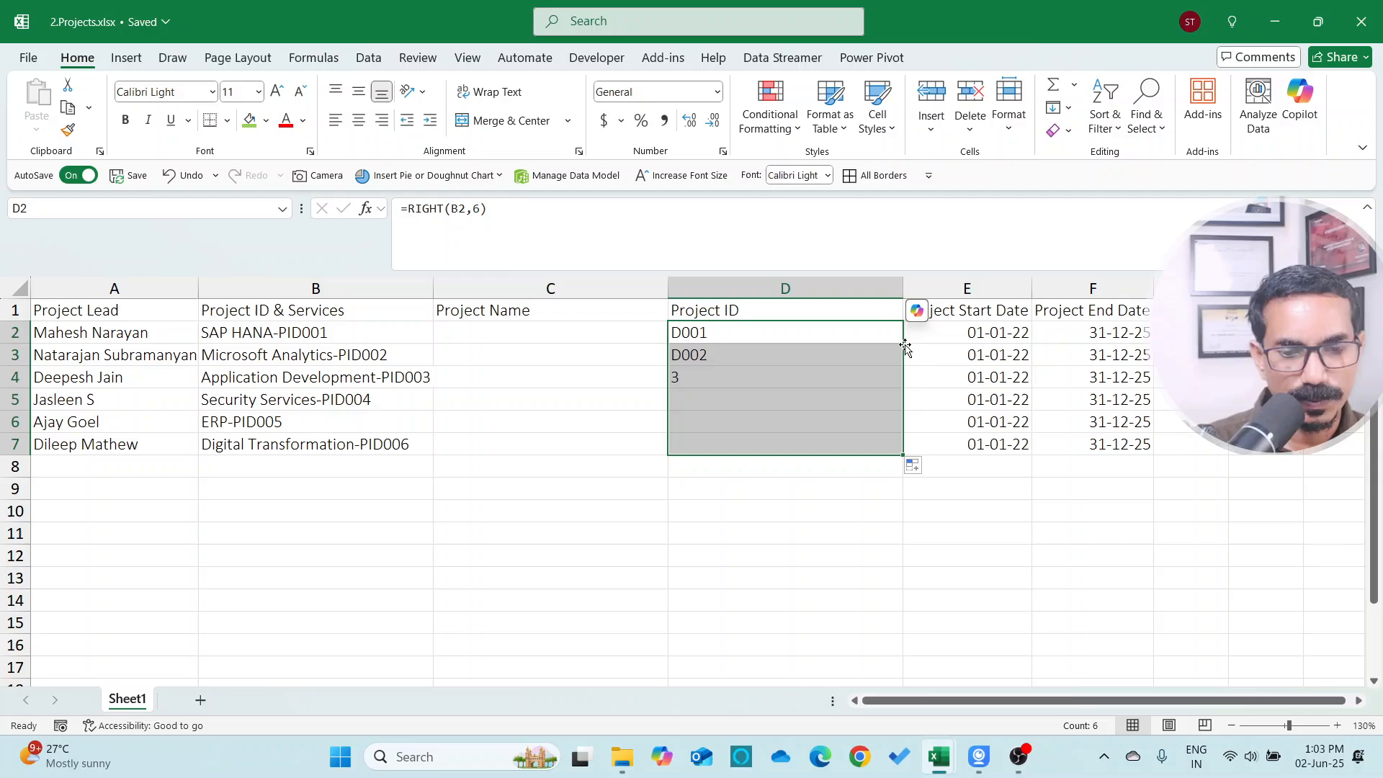
left_click(717, 395)
left_click_drag(715, 339, 719, 442)
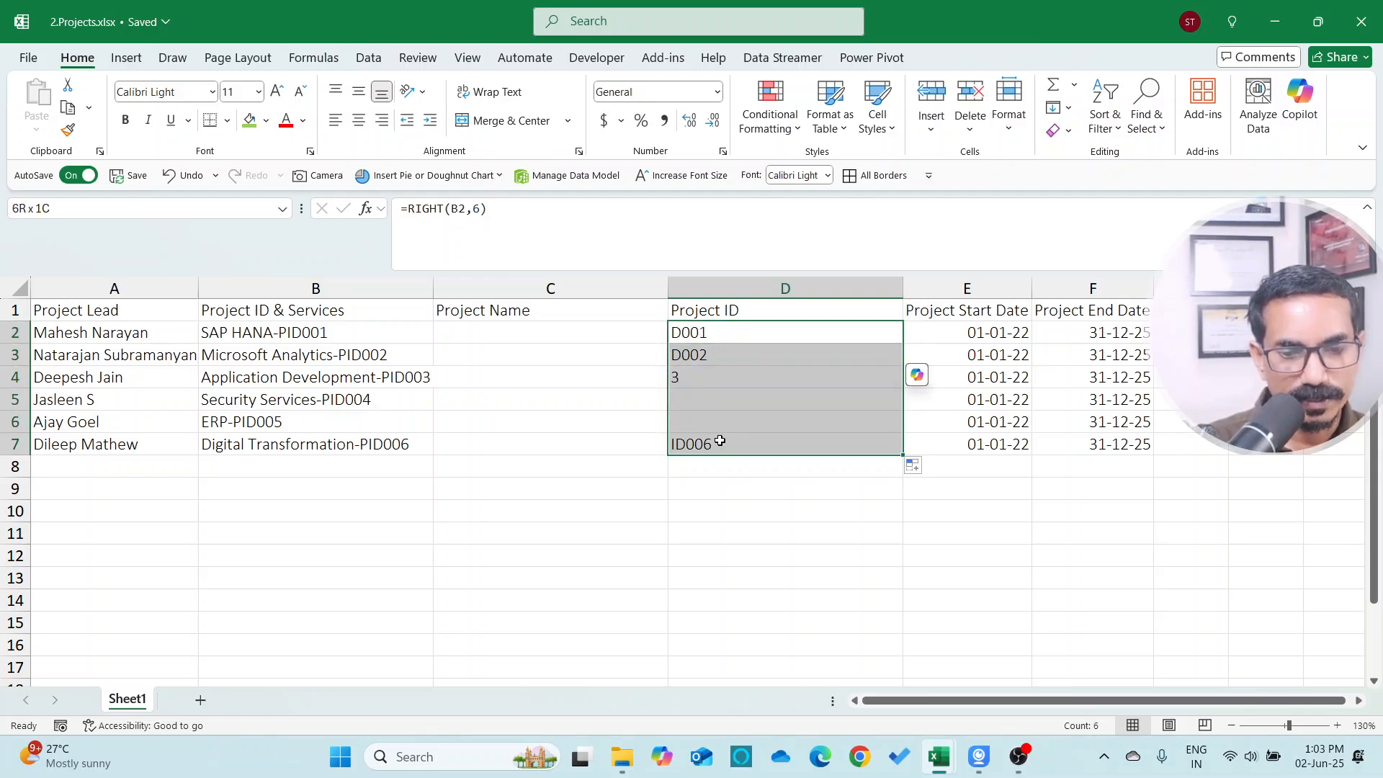
Inspect the ends of the Project ID & Services entries in edit mode and compare them with the Project ID results
left_click(371, 336)
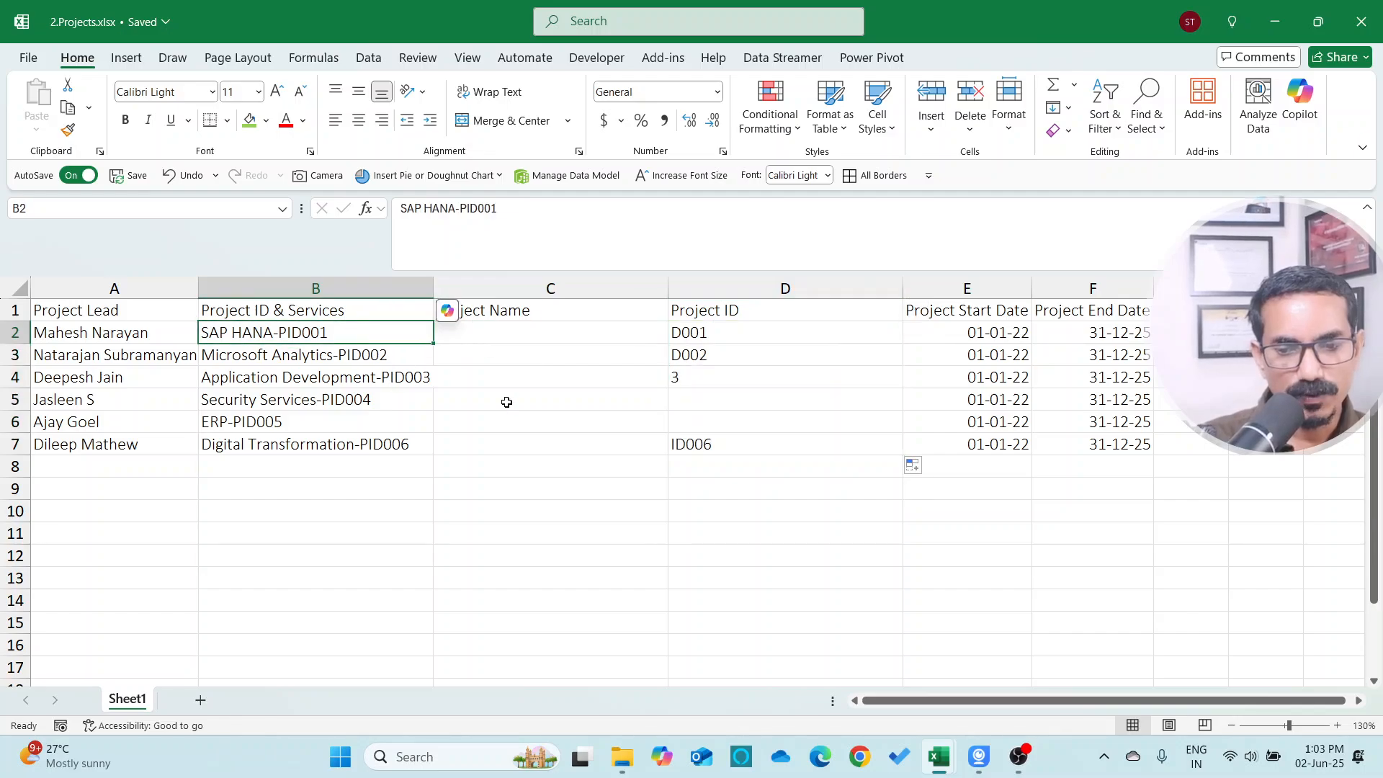
key("F2")
key("shift+Left")
key("shift+Left")
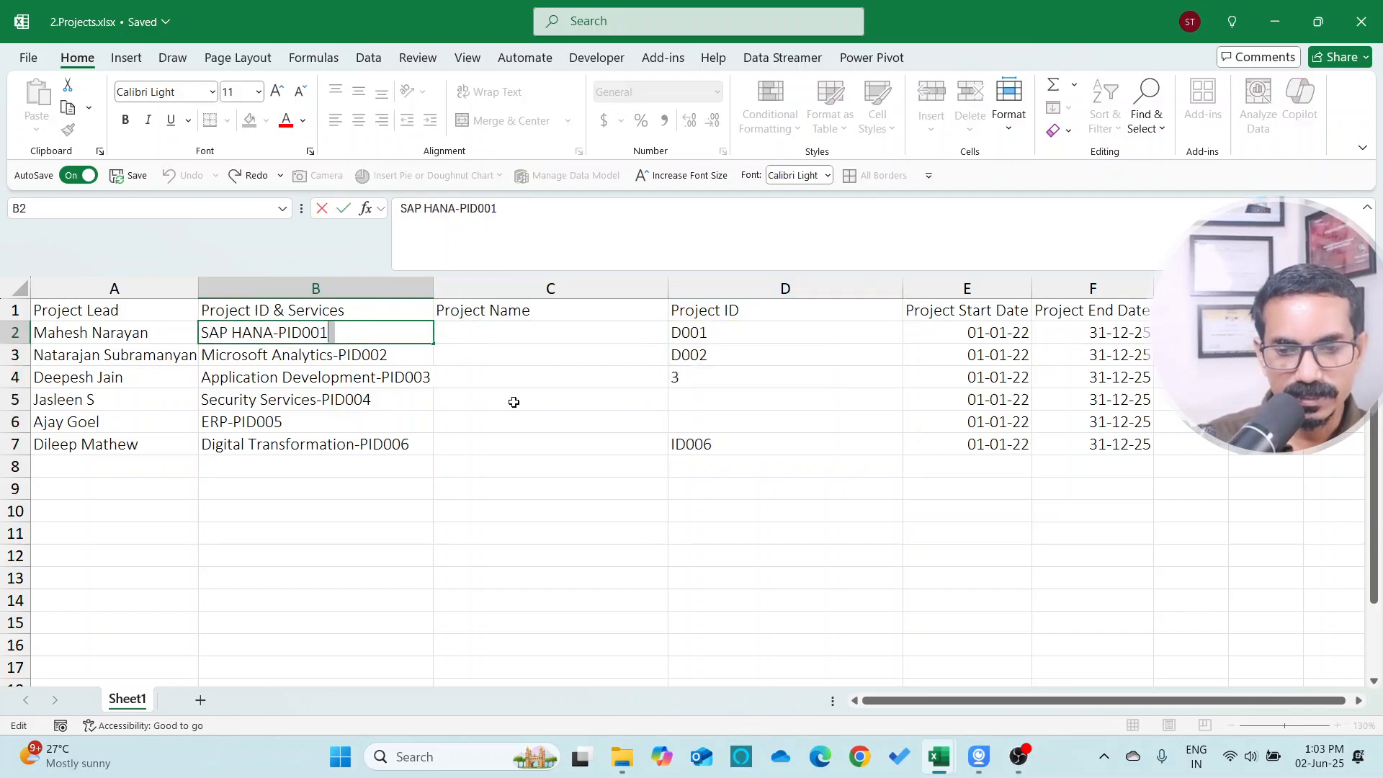
key("Return")
key("F2")
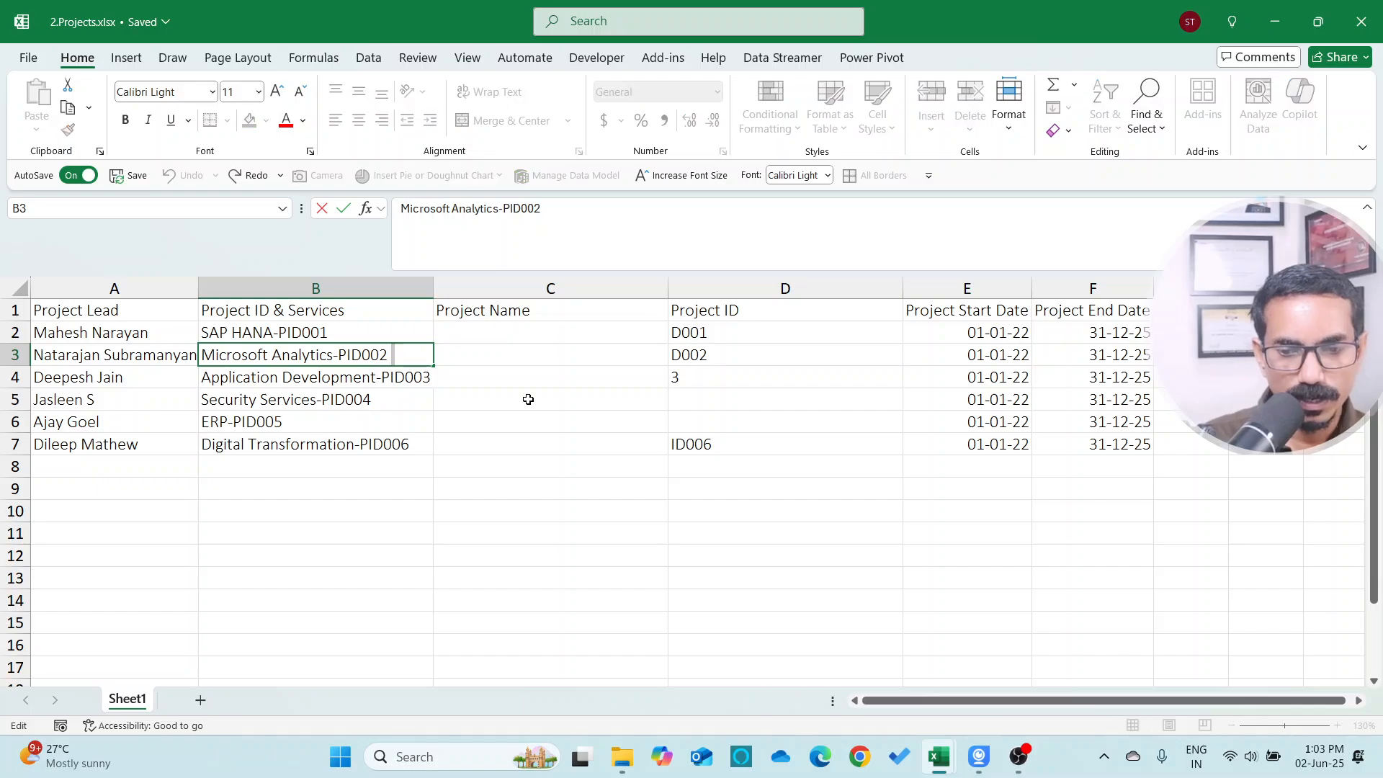
key("shift+Left")
key("shift+Left")
key("Escape")
key("F2")
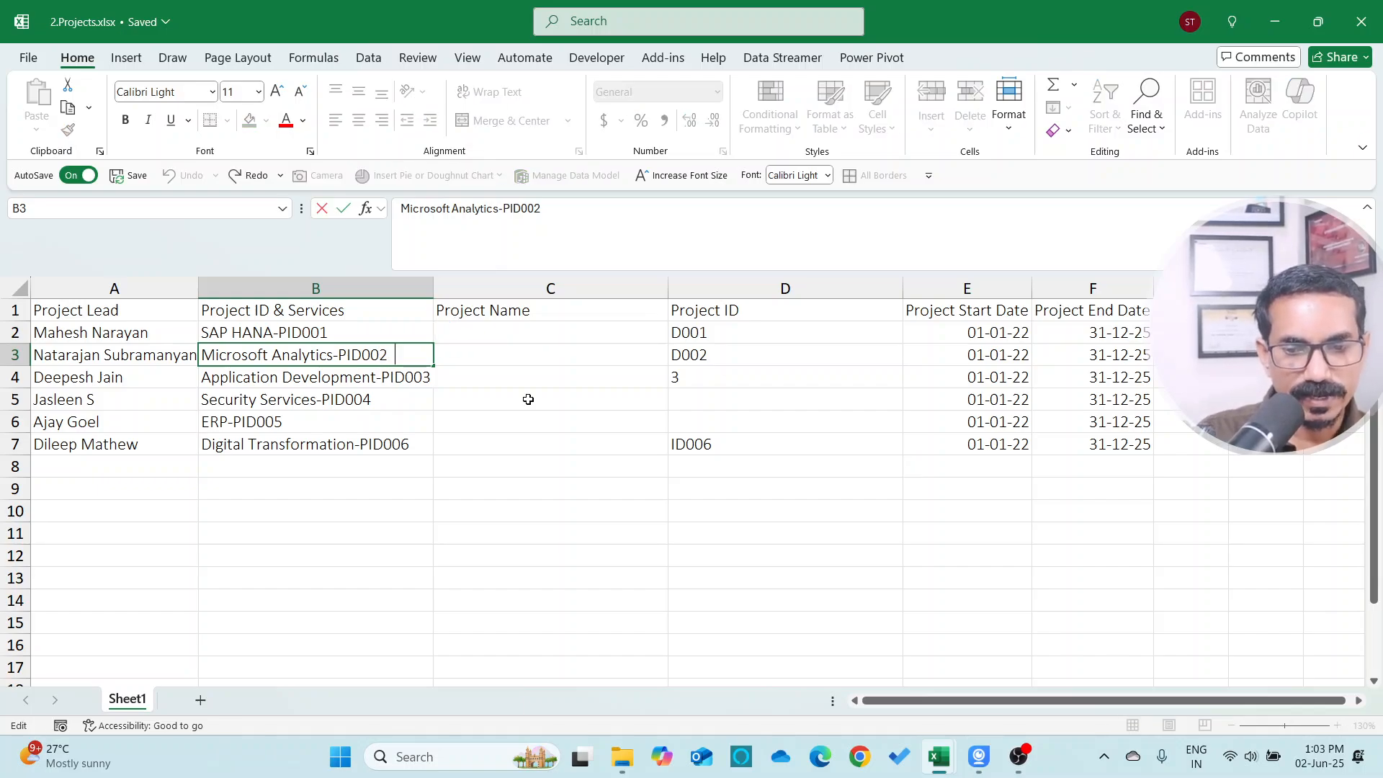
key("Escape")
key("Right")
key("Right")
key("Up")
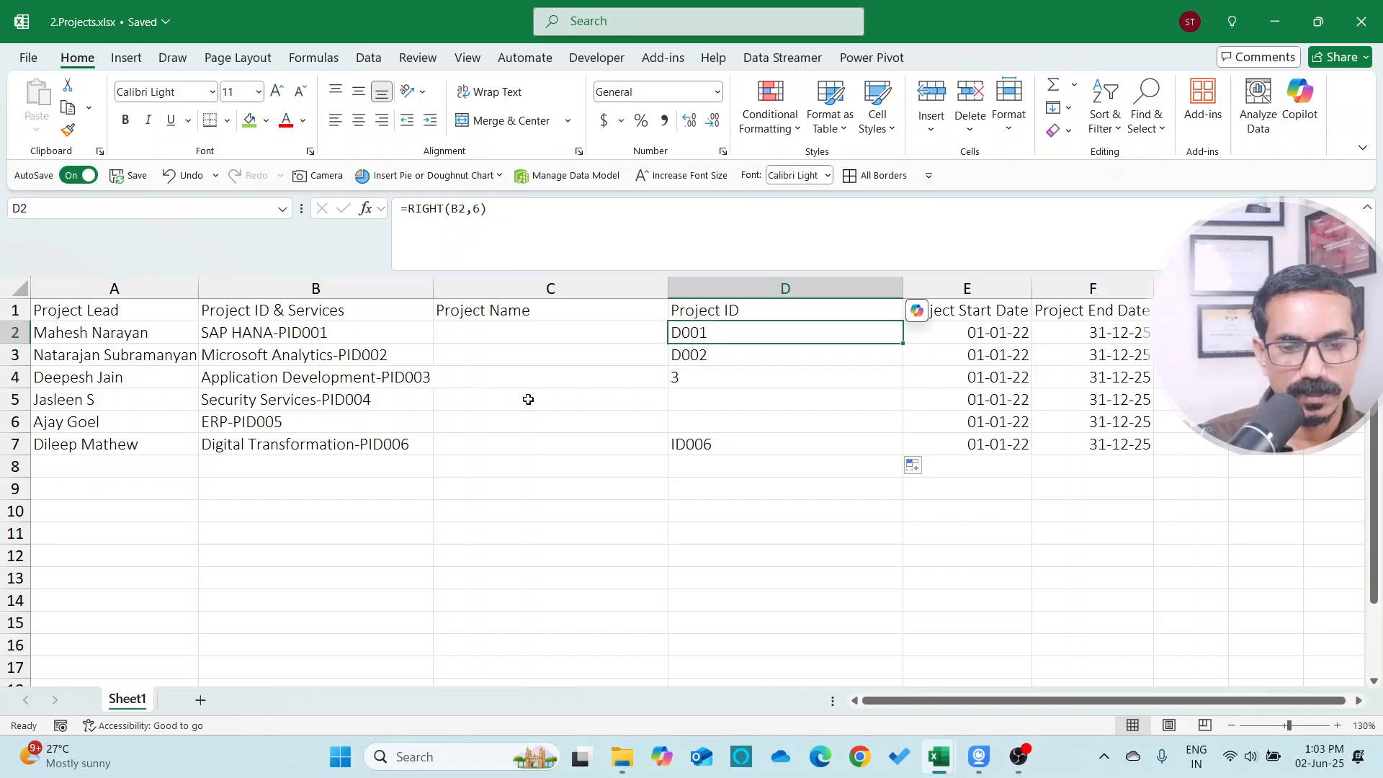
key("Left")
key("Left")
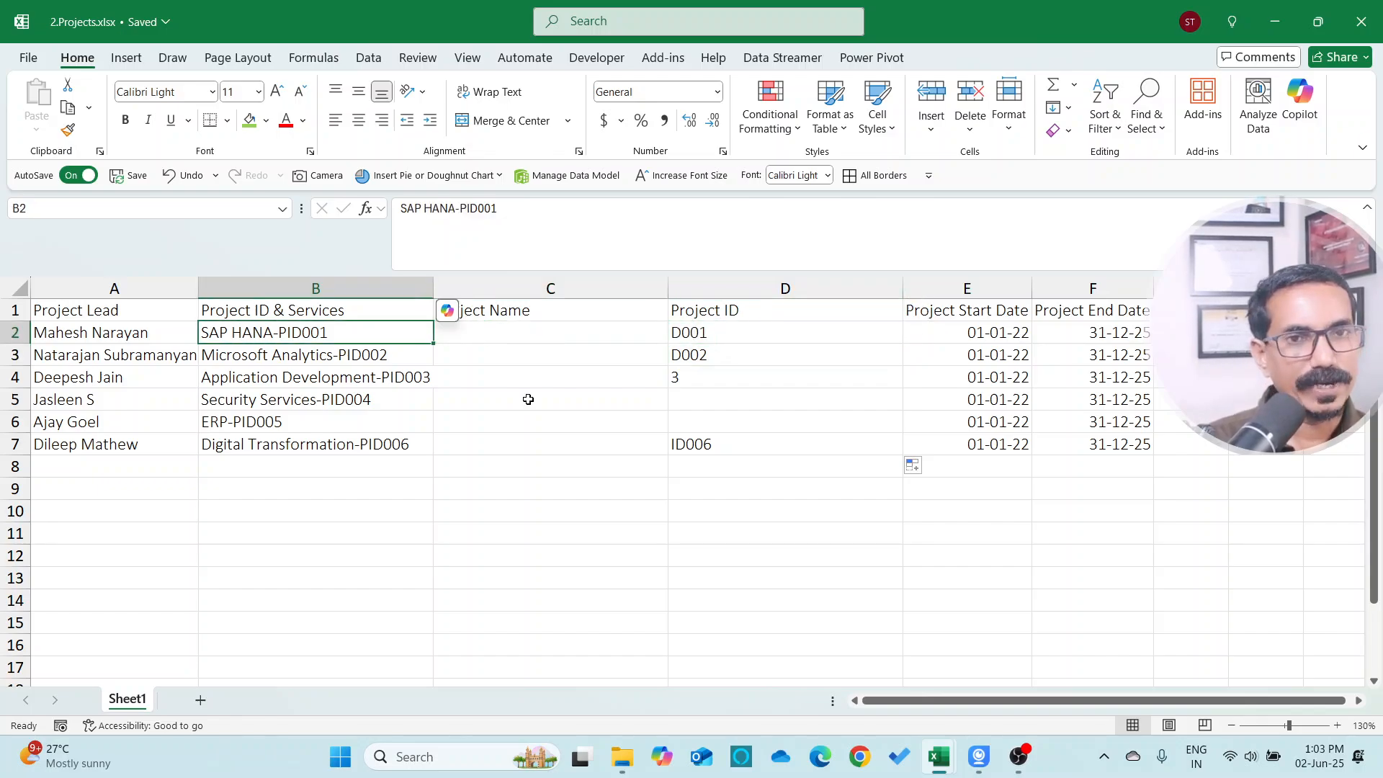
key("Up")
key("Right")
key("Left")
key("Down")
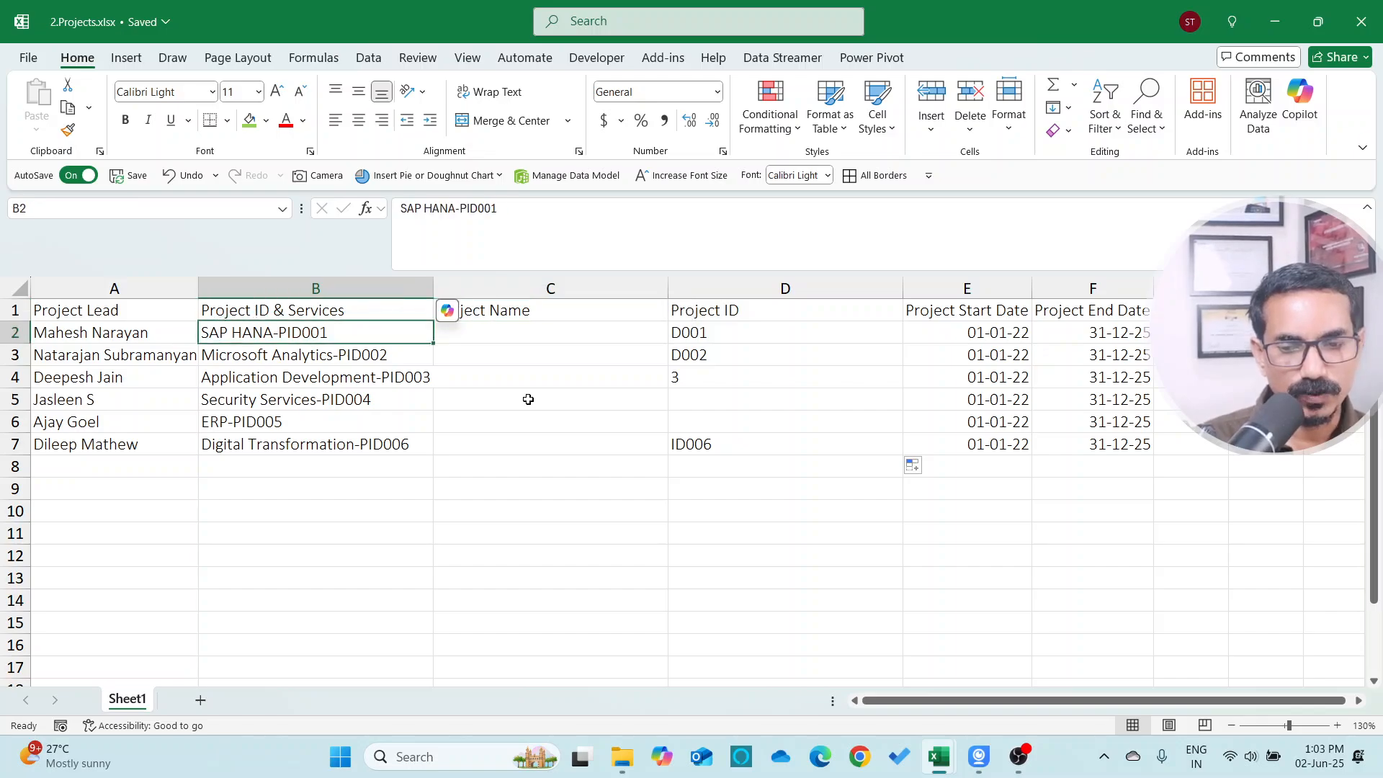
key("Right")
key("Up")
Insert a blank column after Project ID & Services and enter =TRIM(B2) in its first row
key("alt+i")
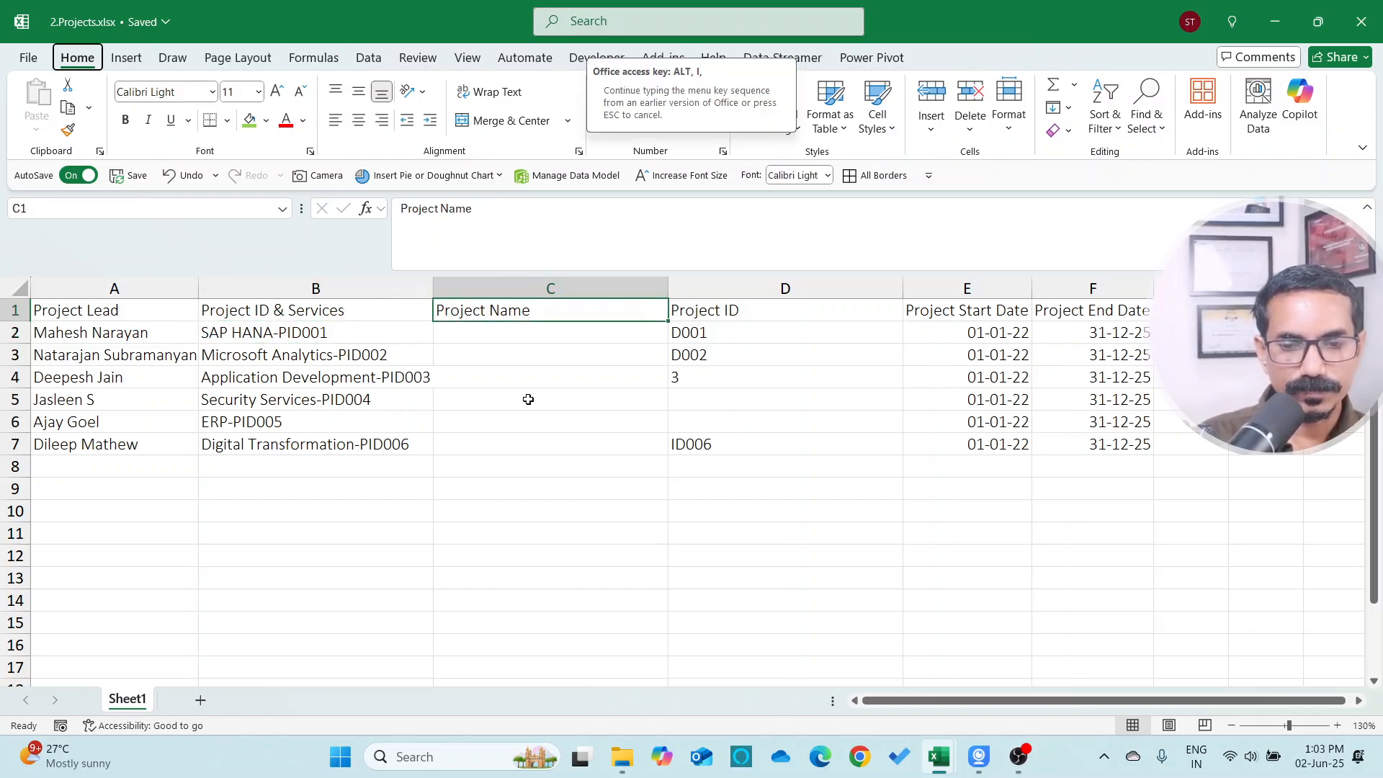
key("c")
key("Down")
type("=")
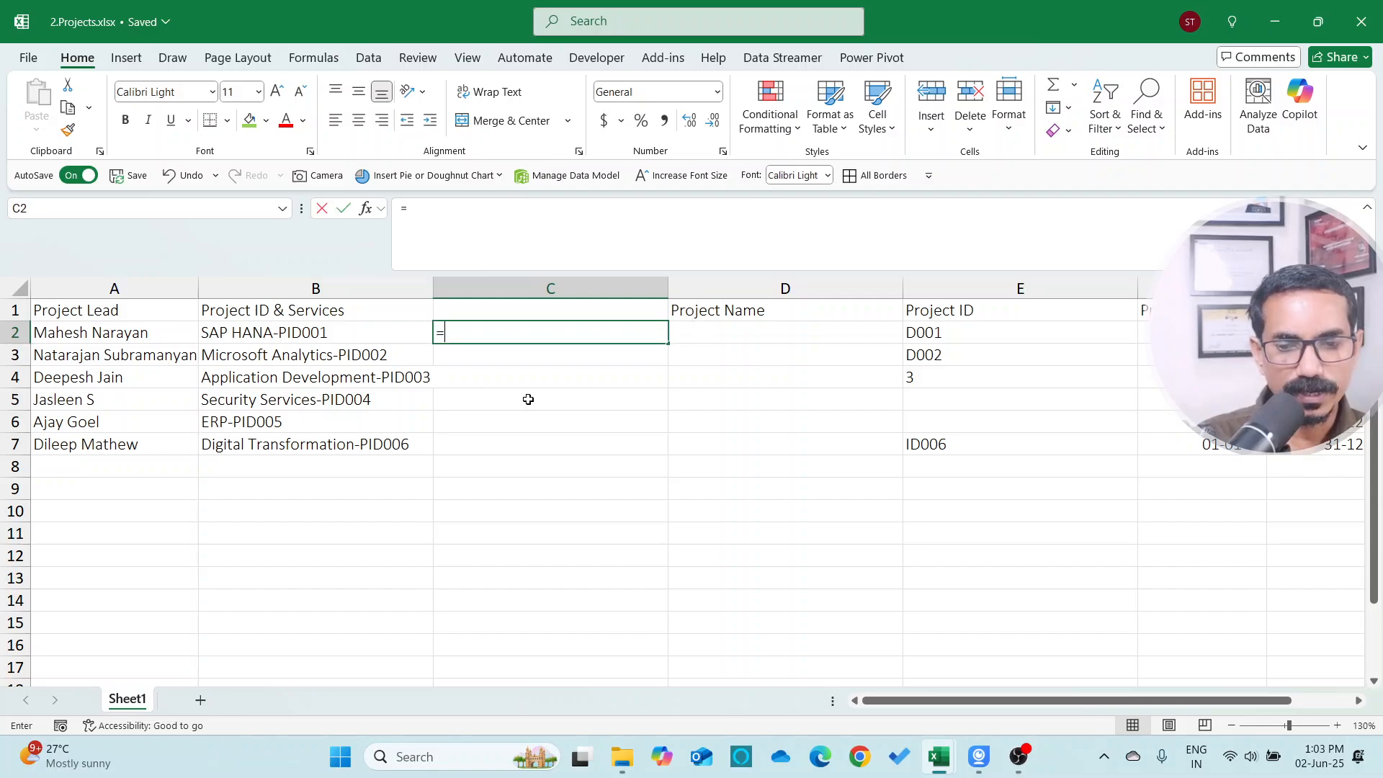
type("trim")
key("Tab")
key("Left")
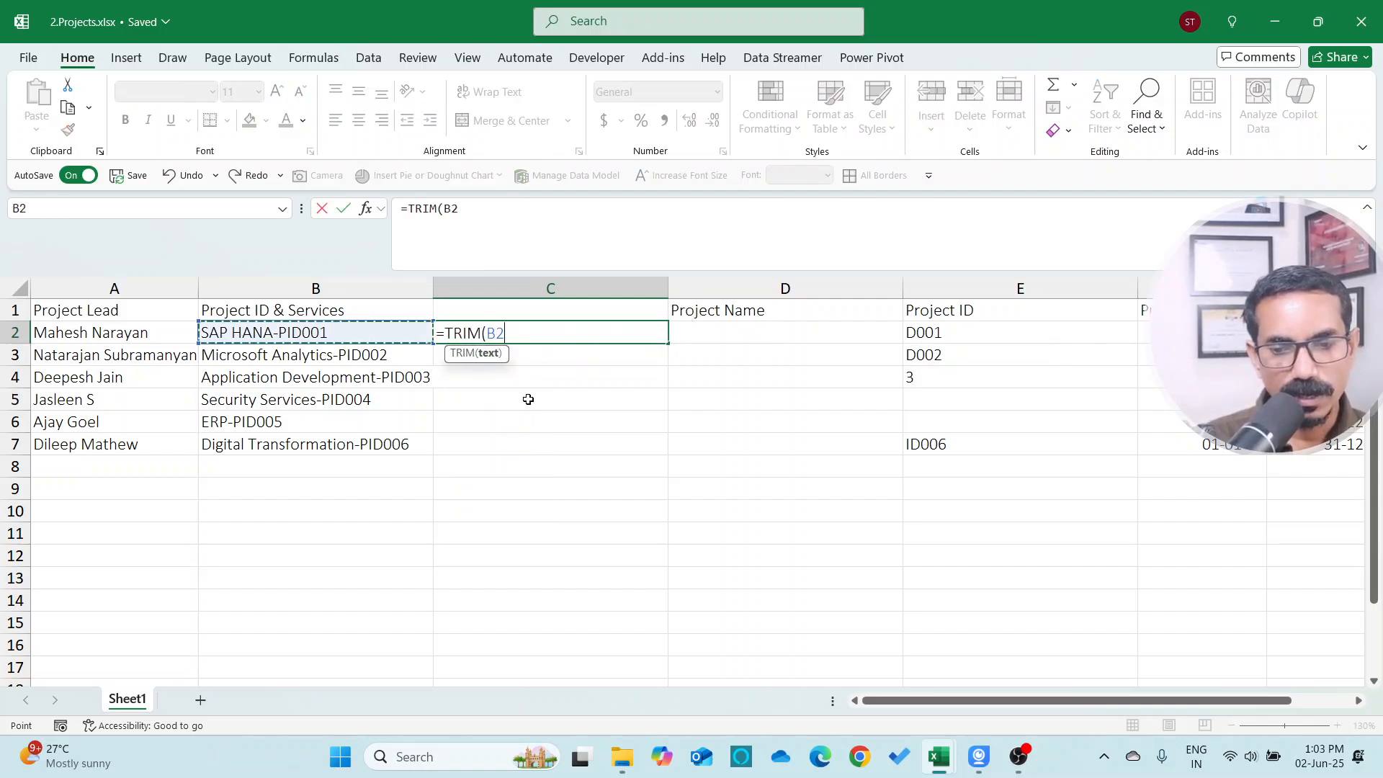
type(")")
key("Return")
Copy the TRIM formula down the new column for all six projects
key("Up")
key("ctrl+c")
key("shift+Down")
key("shift+Down")
key("shift+Down")
key("shift+Down")
key("shift+Down")
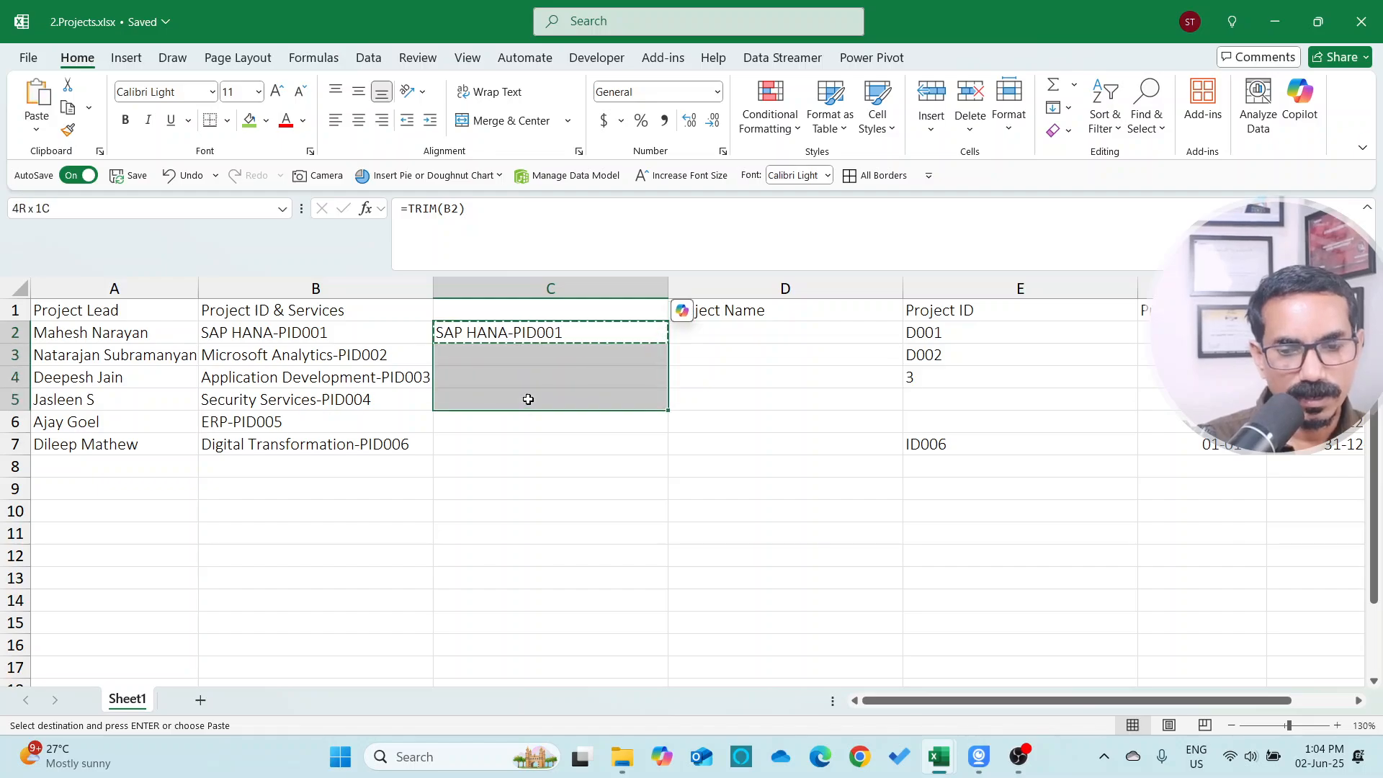
key("ctrl+v")
key("ctrl+shift")
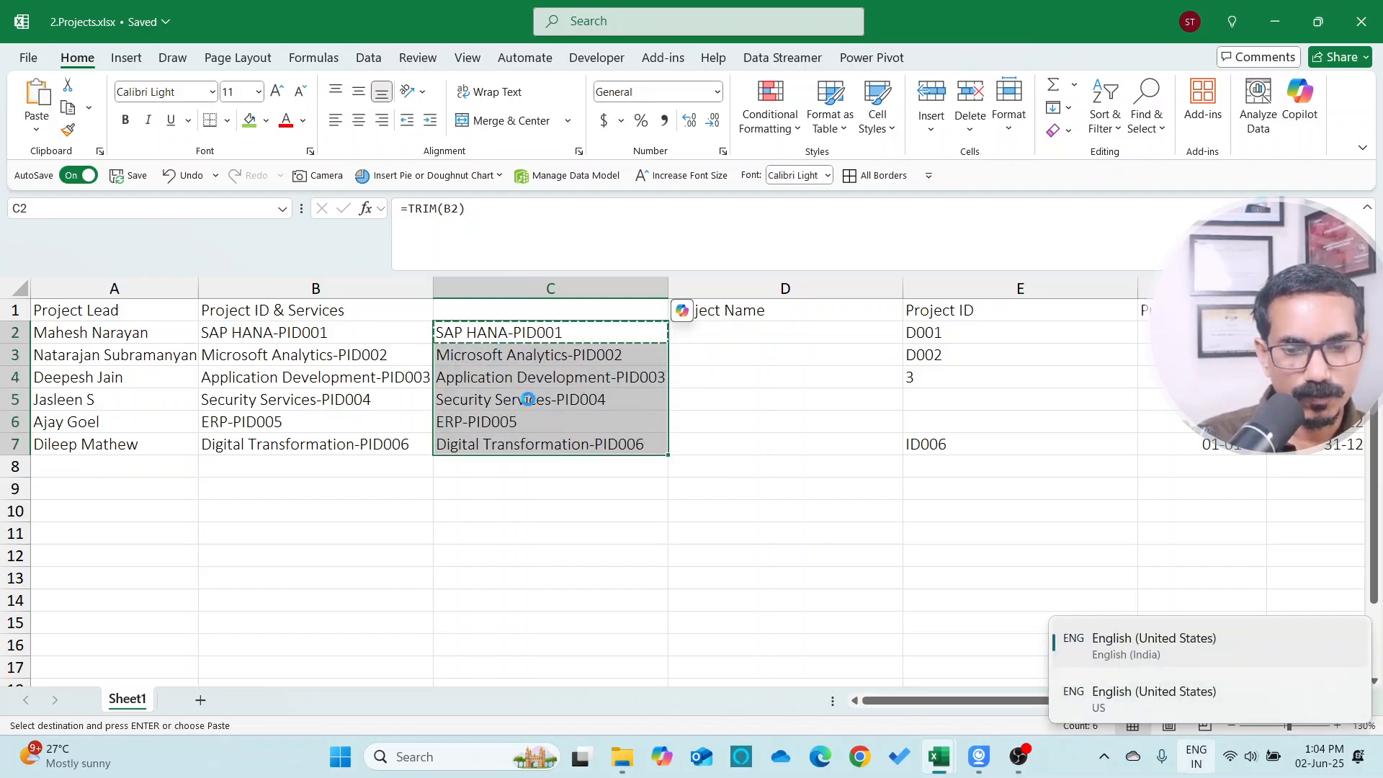
Paste the trimmed results as values over the Project ID & Services entries
key("ctrl+c")
key("Left")
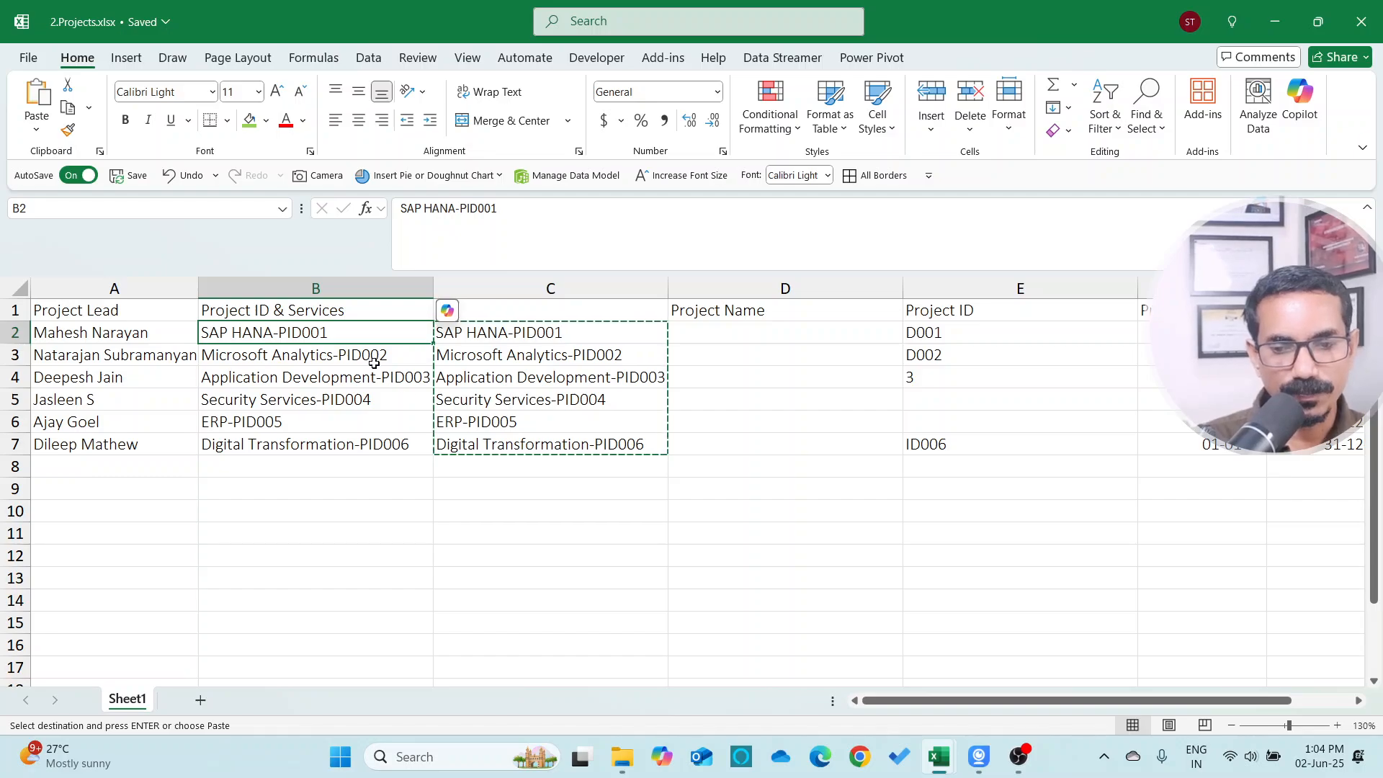
right_click(346, 330)
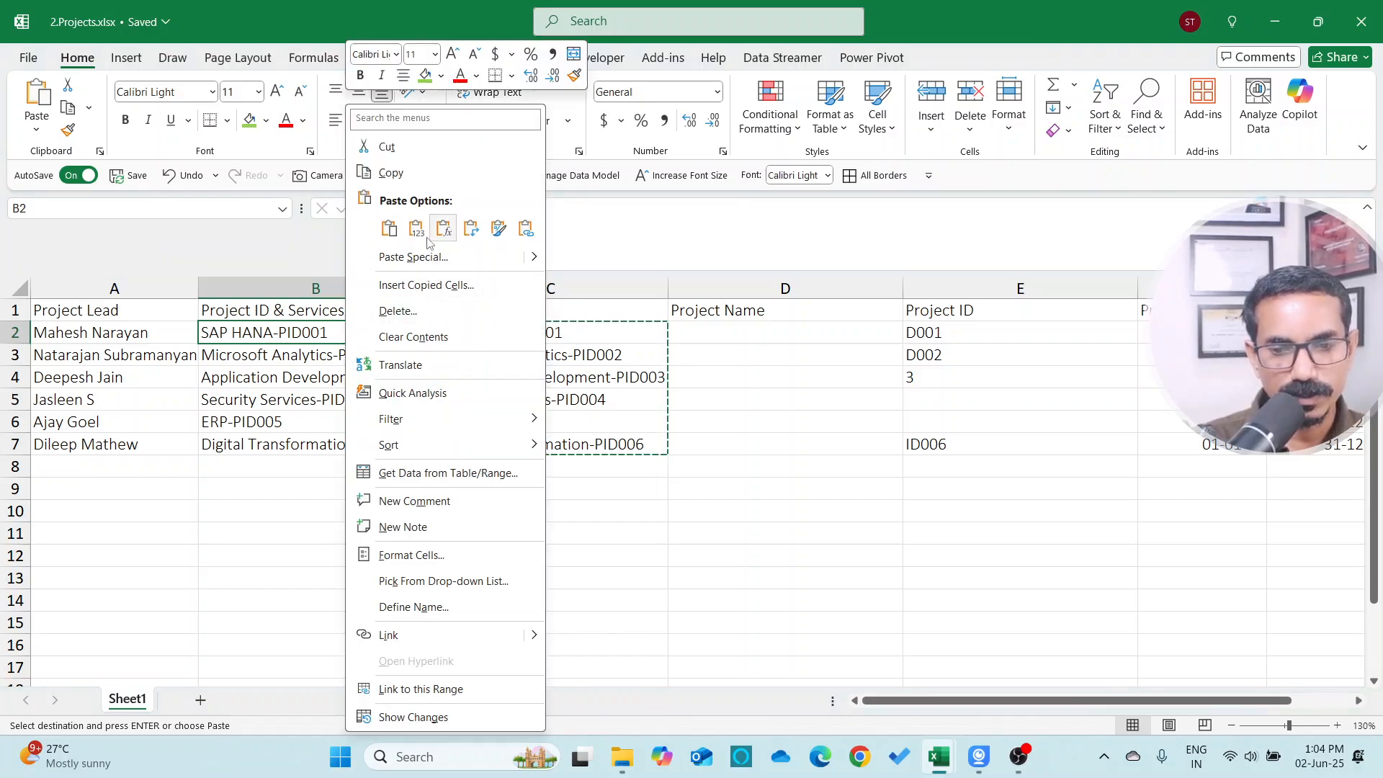
left_click(425, 257)
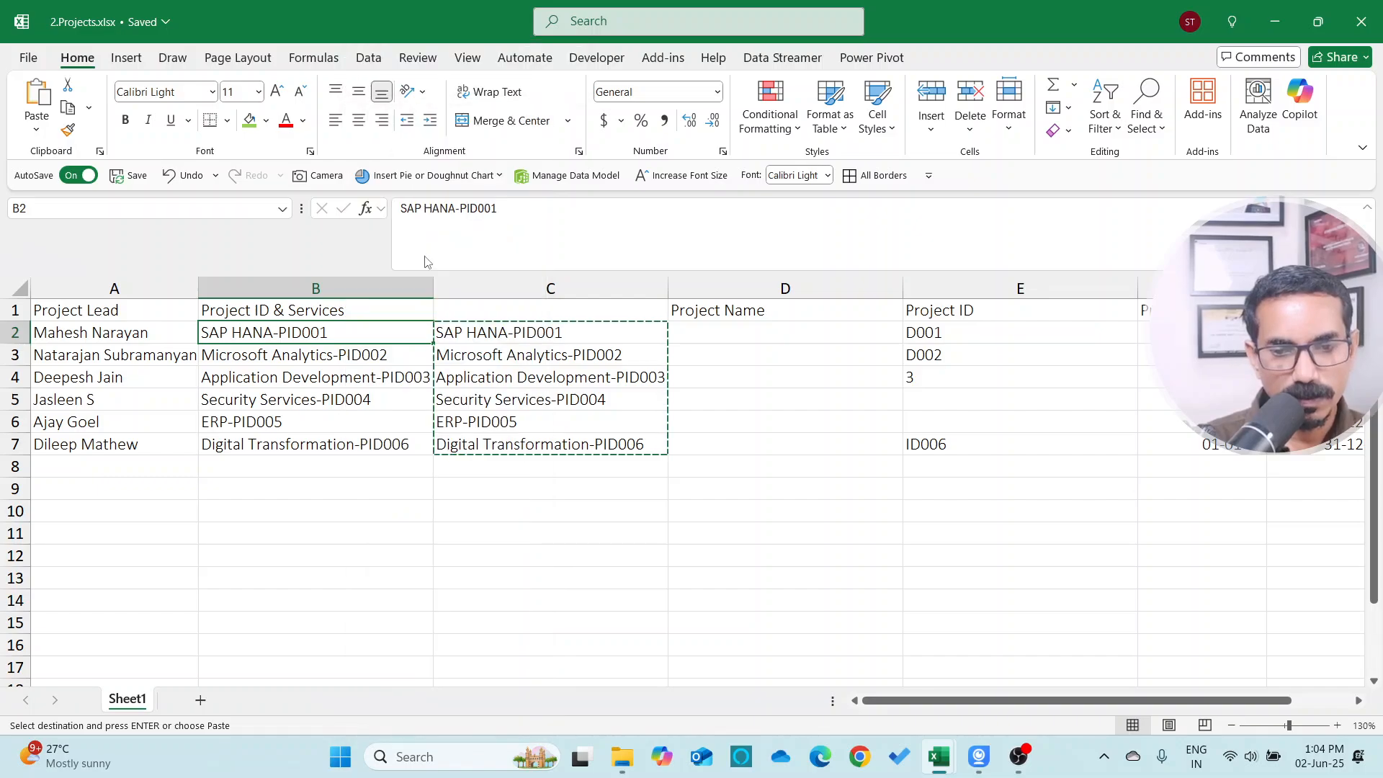
key("v")
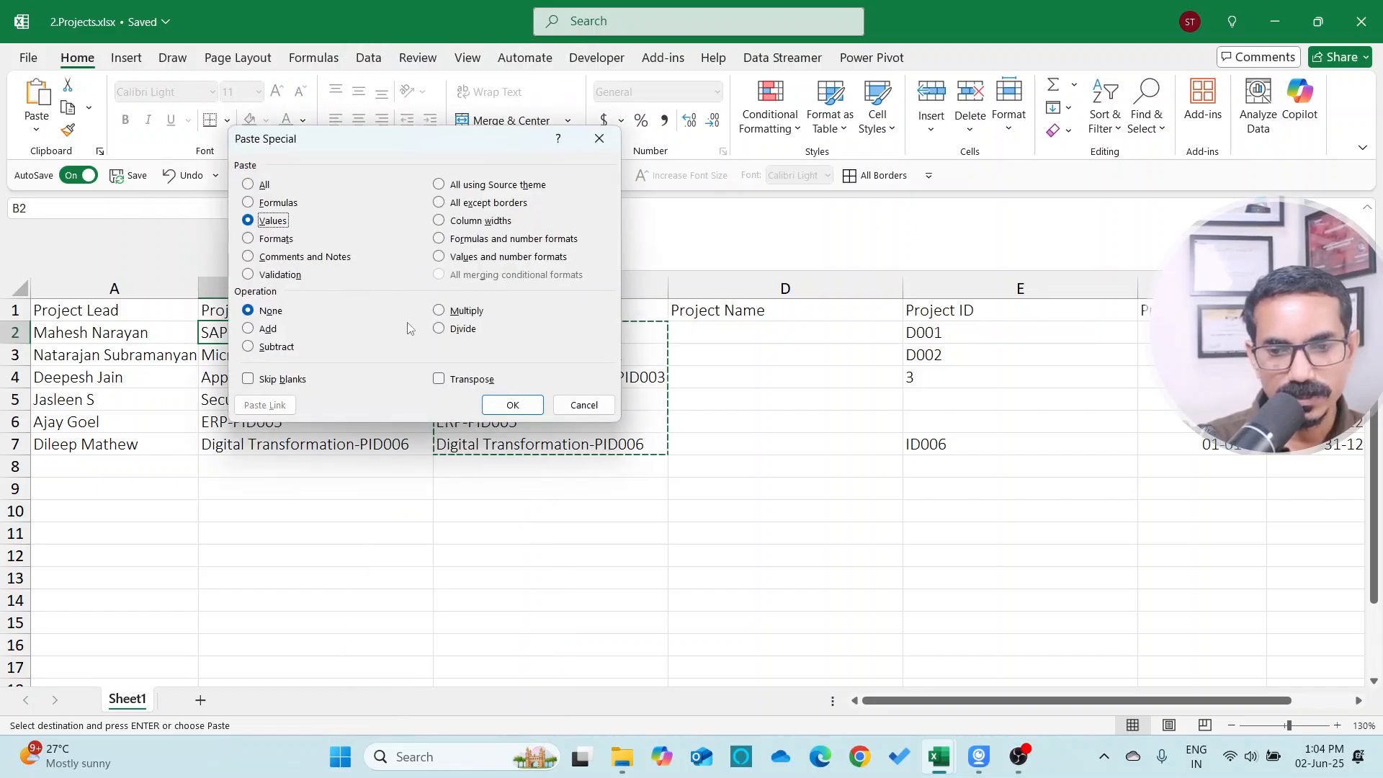
left_click(513, 405)
Delete the helper TRIM column
left_click(511, 286)
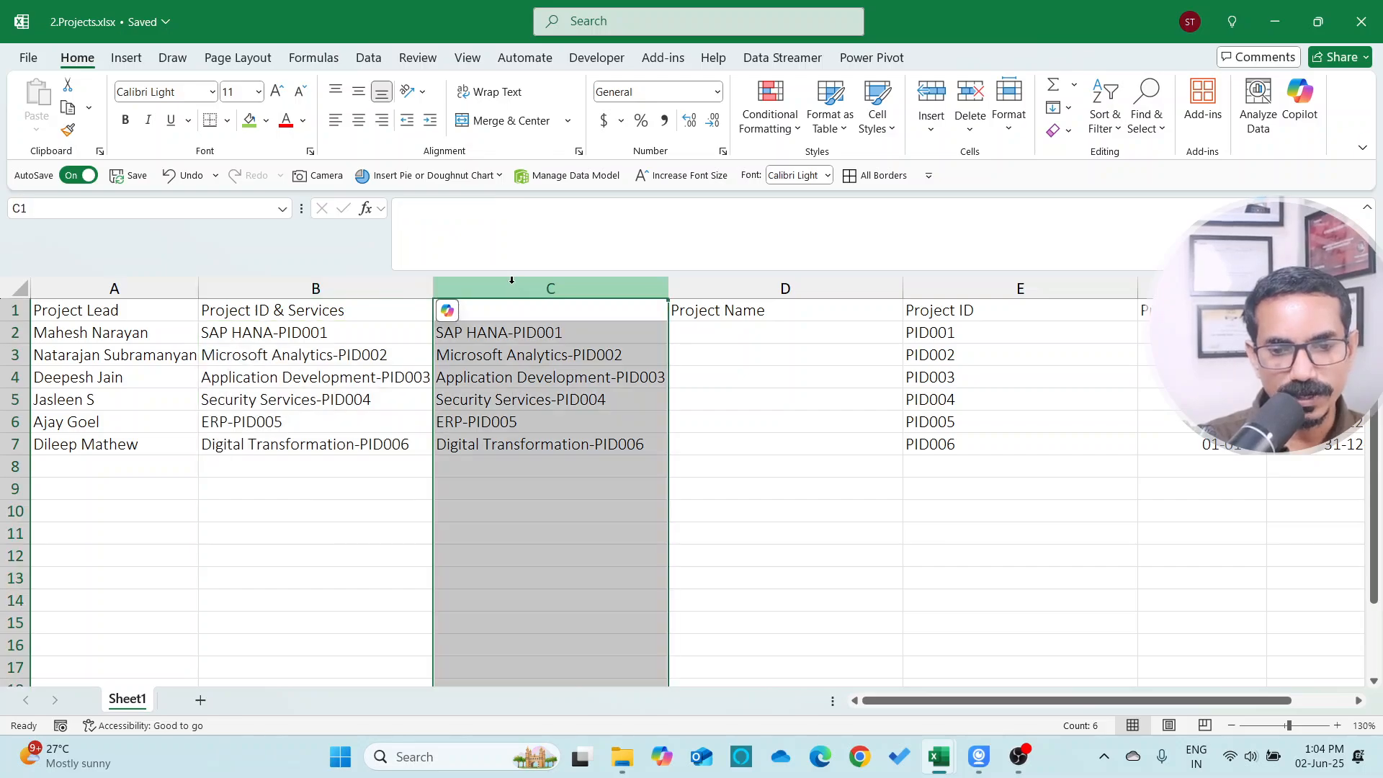
key("ctrl+minus")
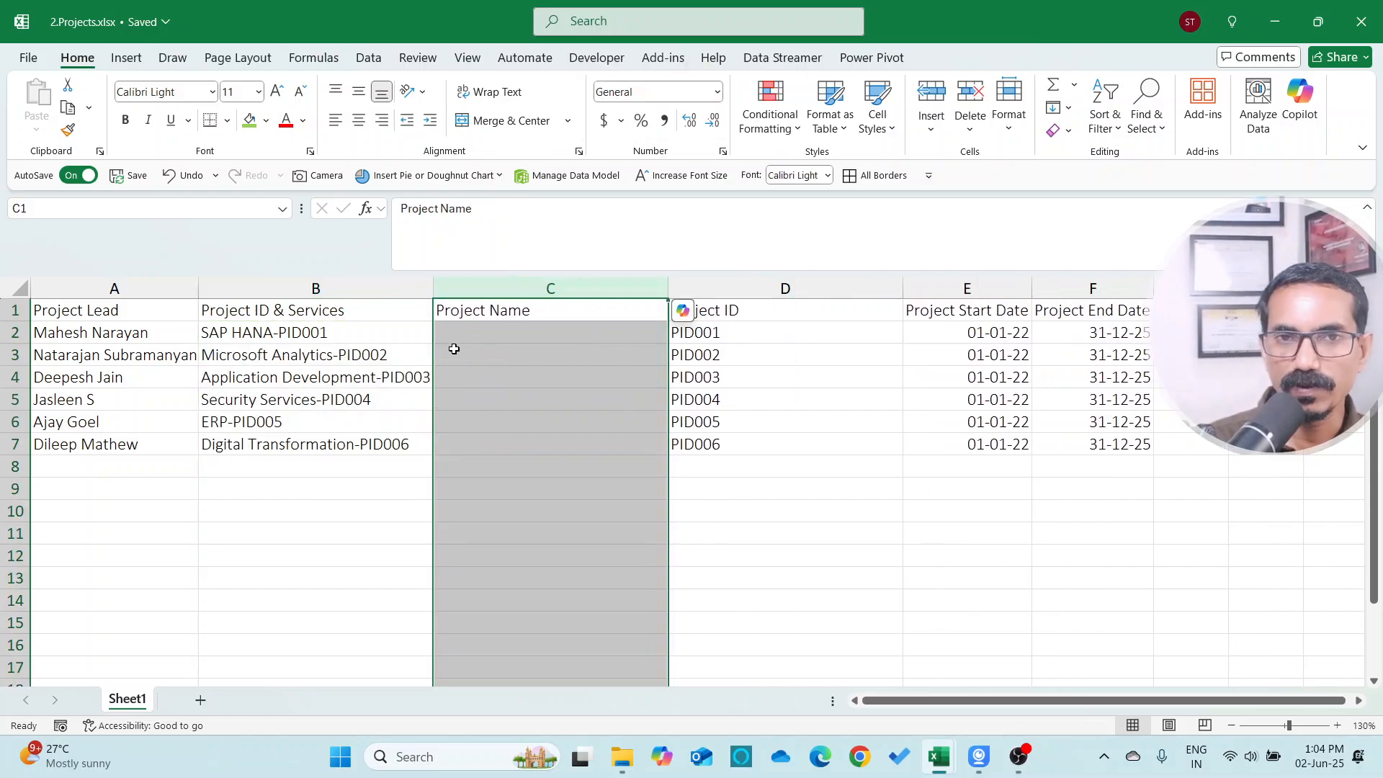
left_click(350, 332)
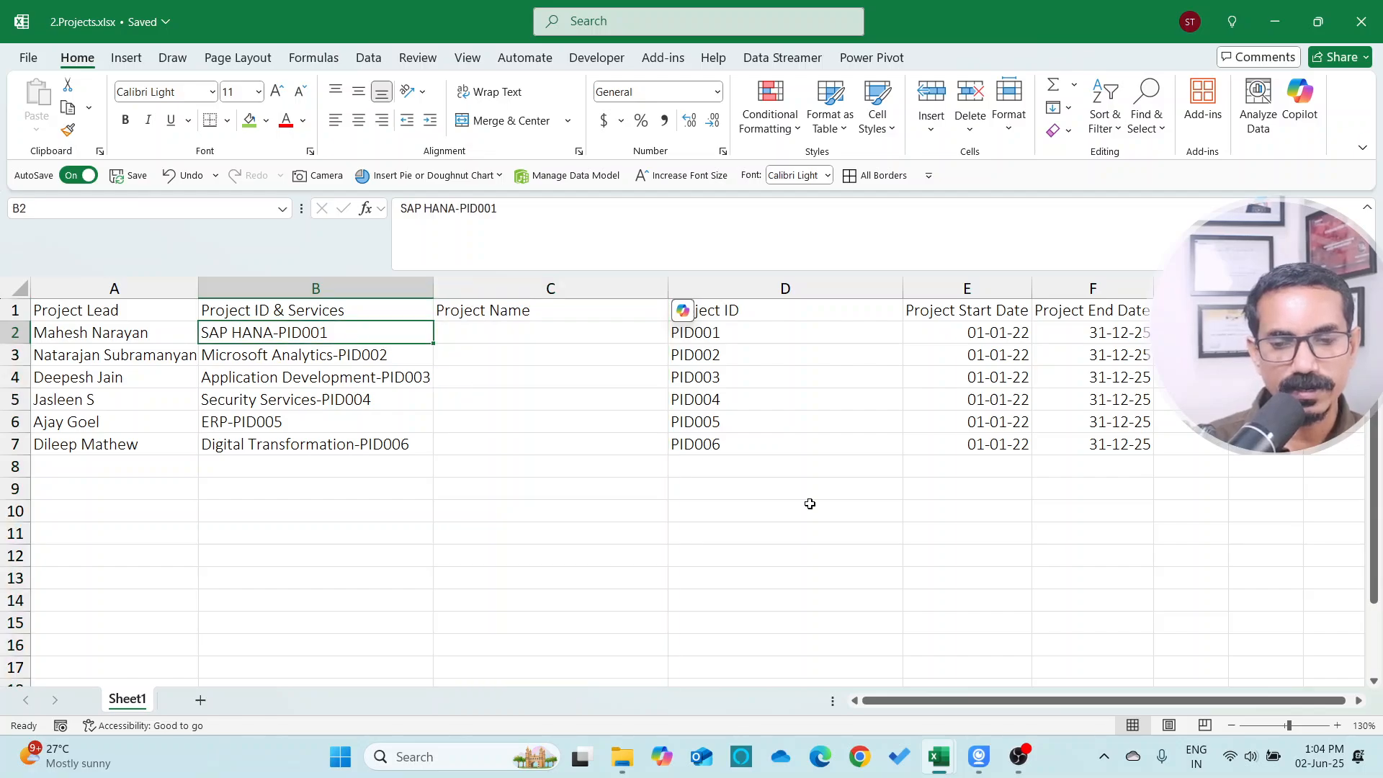
Review the Project ID results and their RIGHT formulas row by row
key("Right")
key("Right")
key("Down")
key("Down")
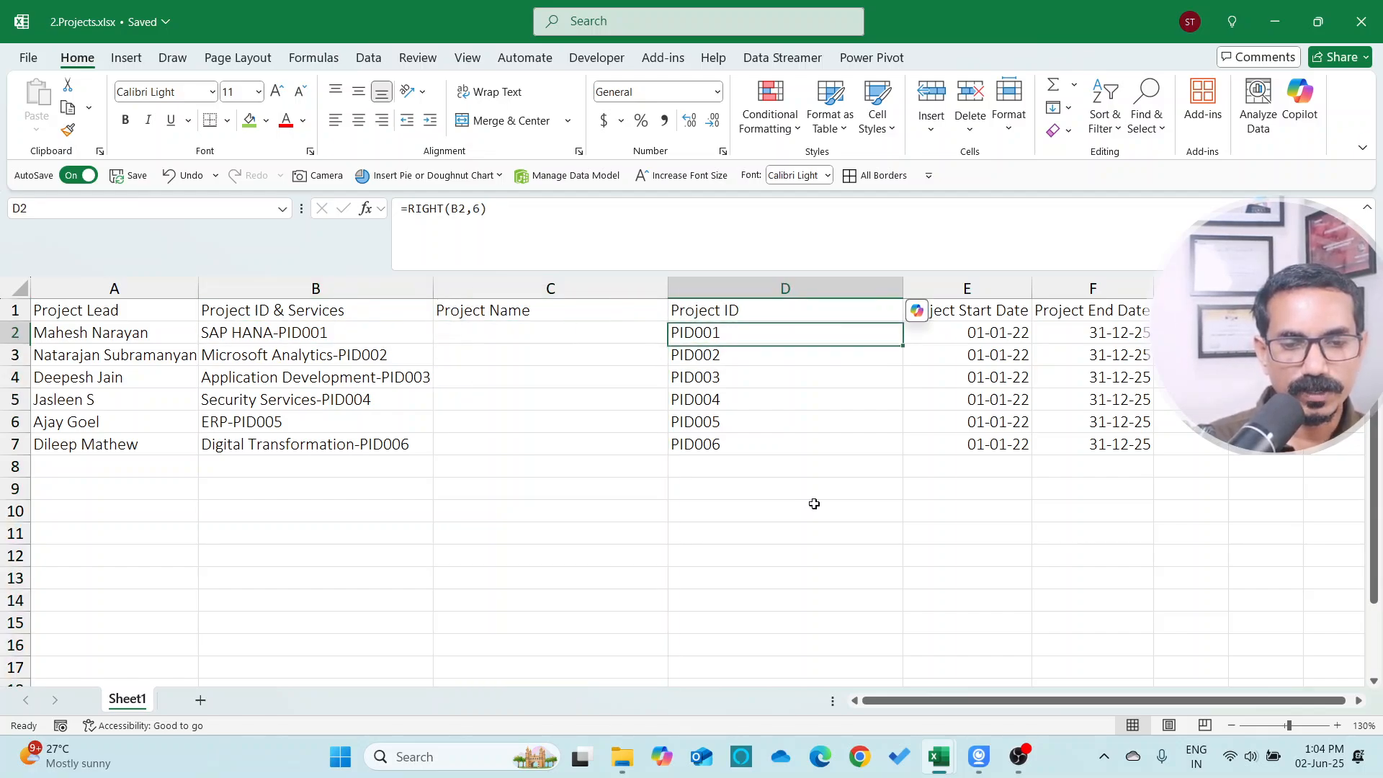
key("Up")
key("Up")
key("Down")
key("Down")
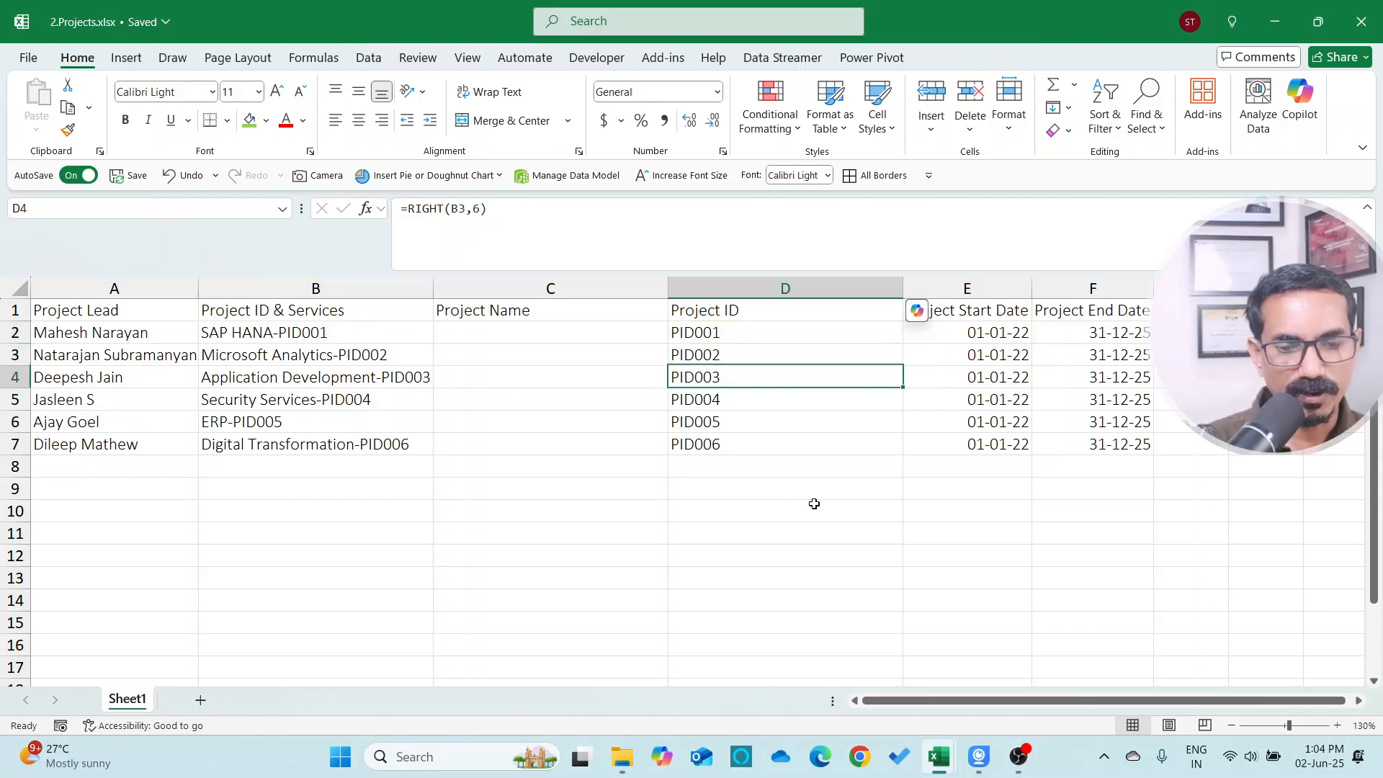
key("Up")
key("Up")
key("Left")
key("Up")
key("Down")
key("Left")
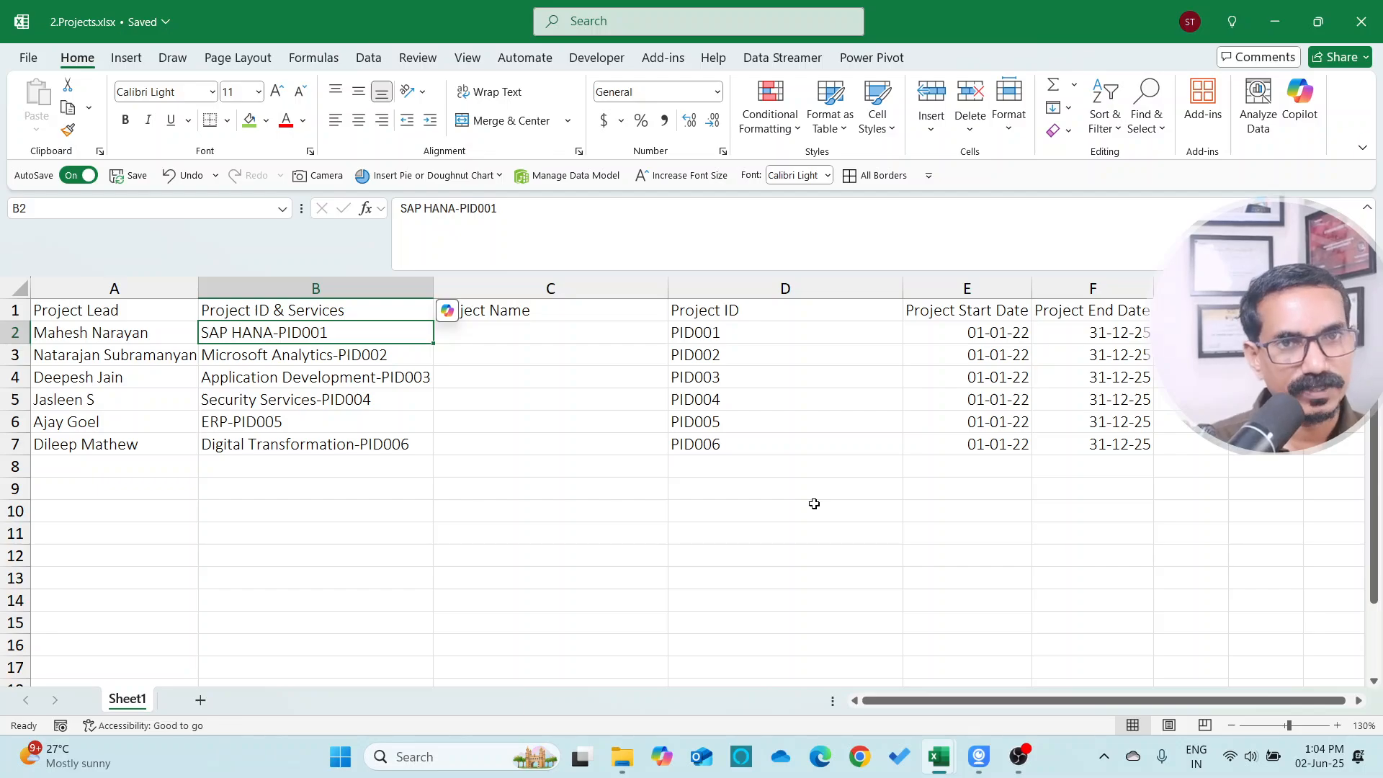
Enter the formula =LEFT(B2,LEN(B2)-6) in the first Project Name cell
key("Right")
type("=LEFT(")
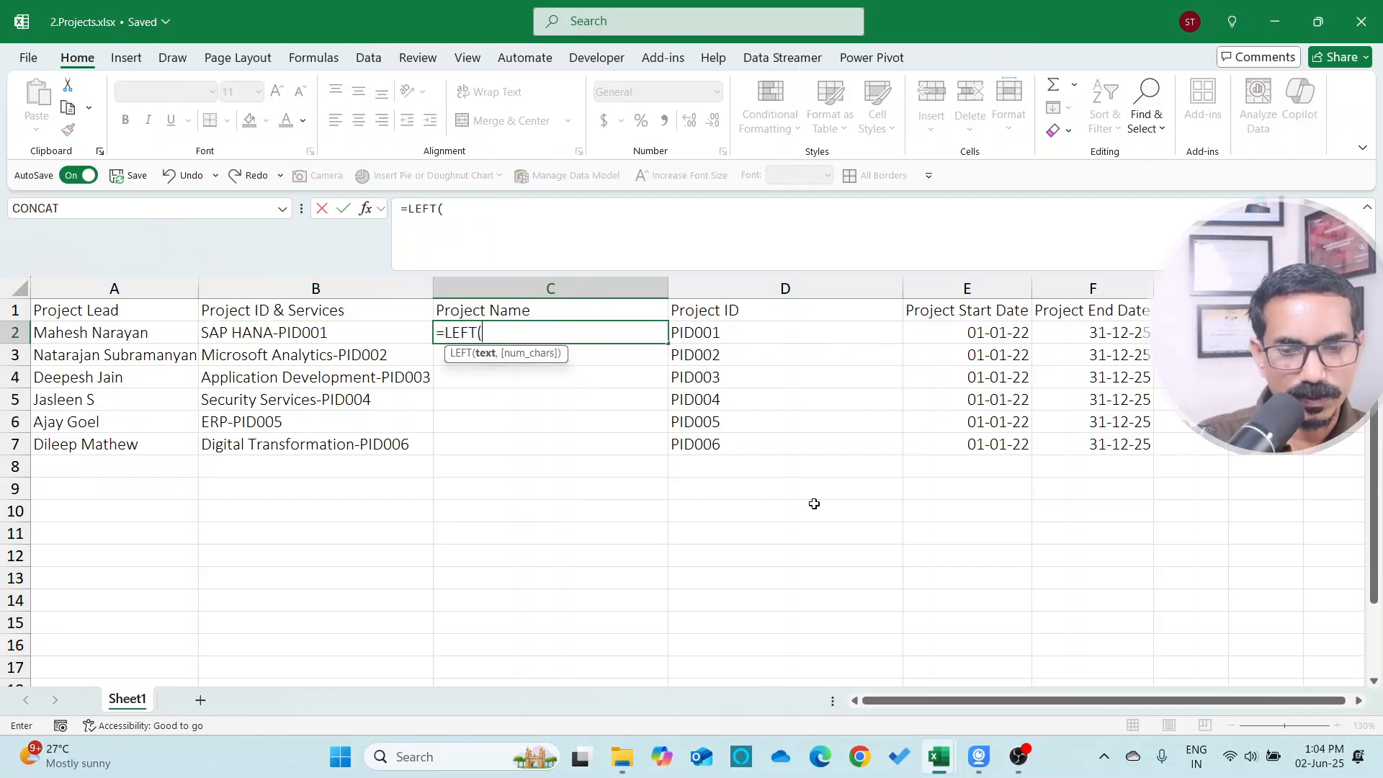
key("Left")
type(",")
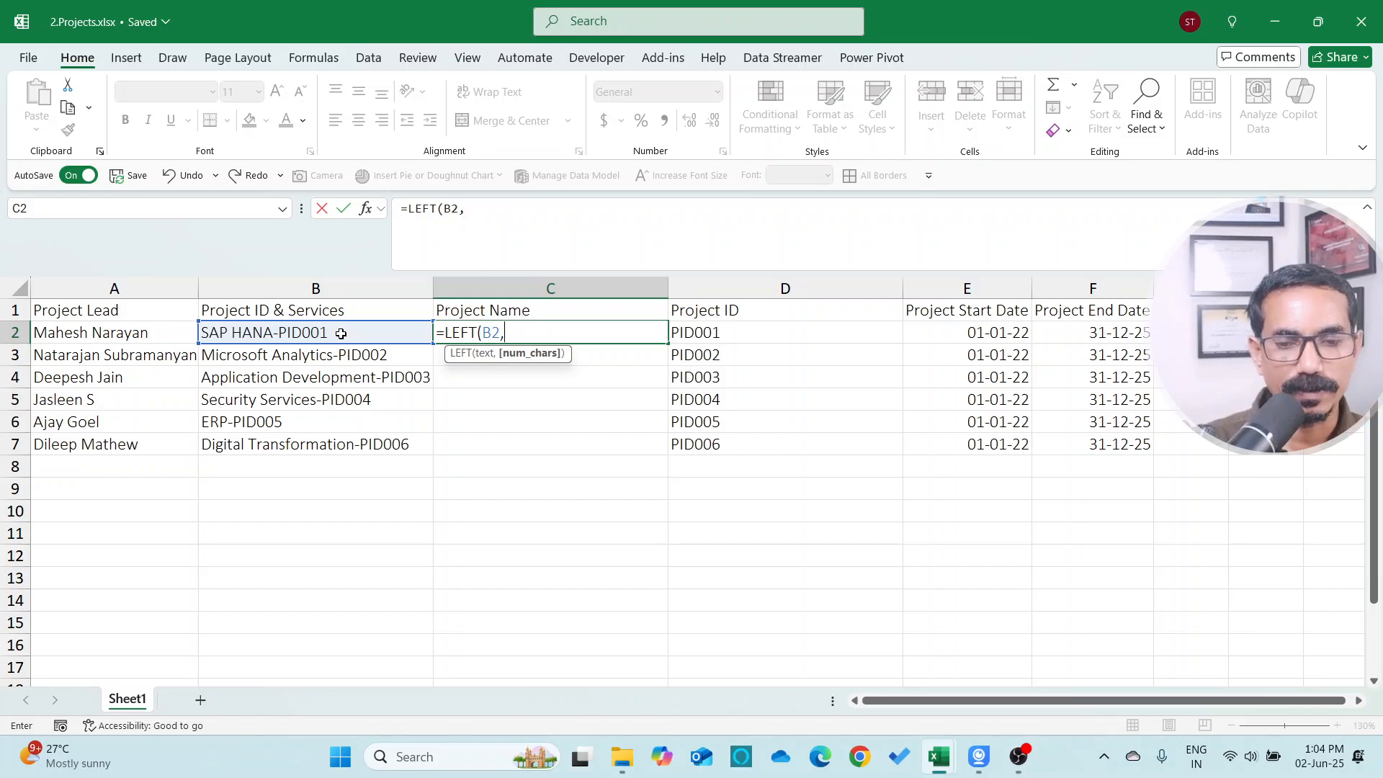
type("LEN(")
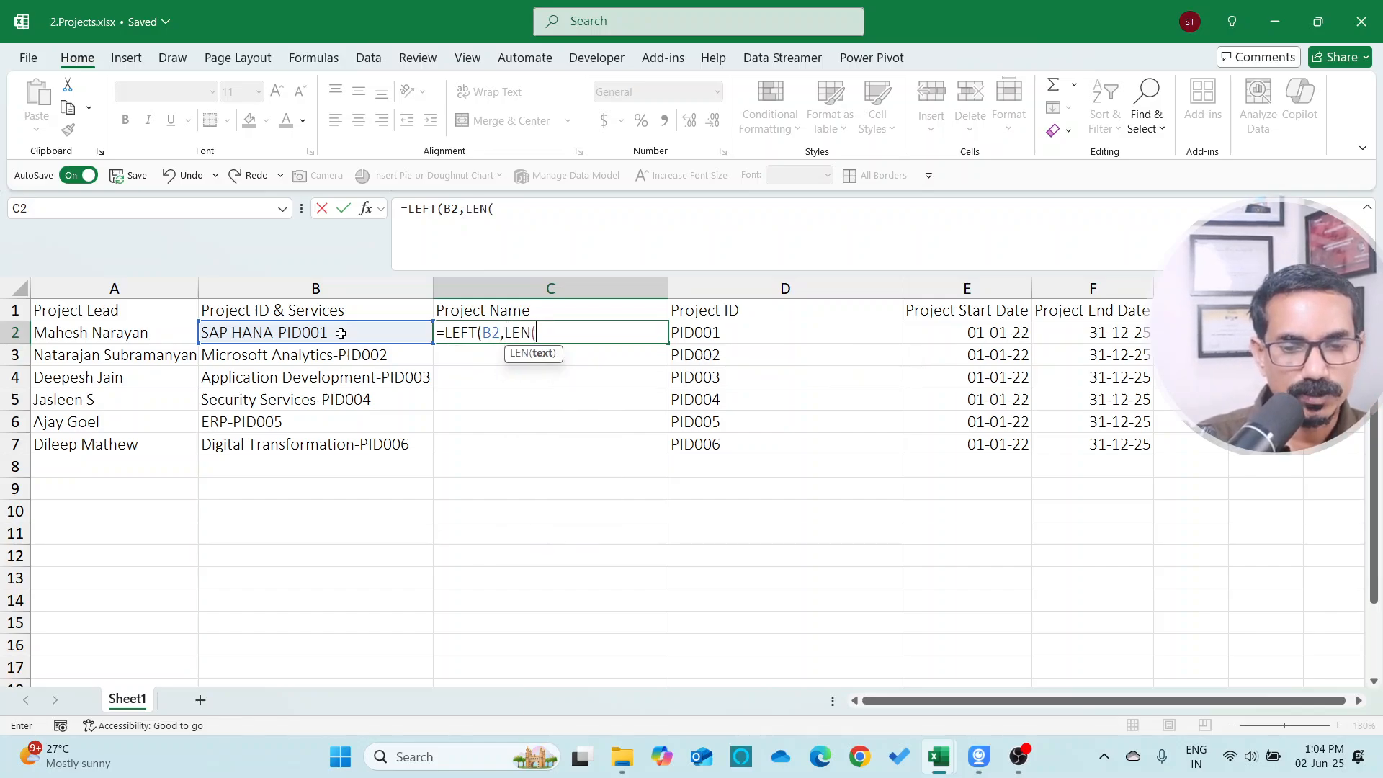
left_click(335, 332)
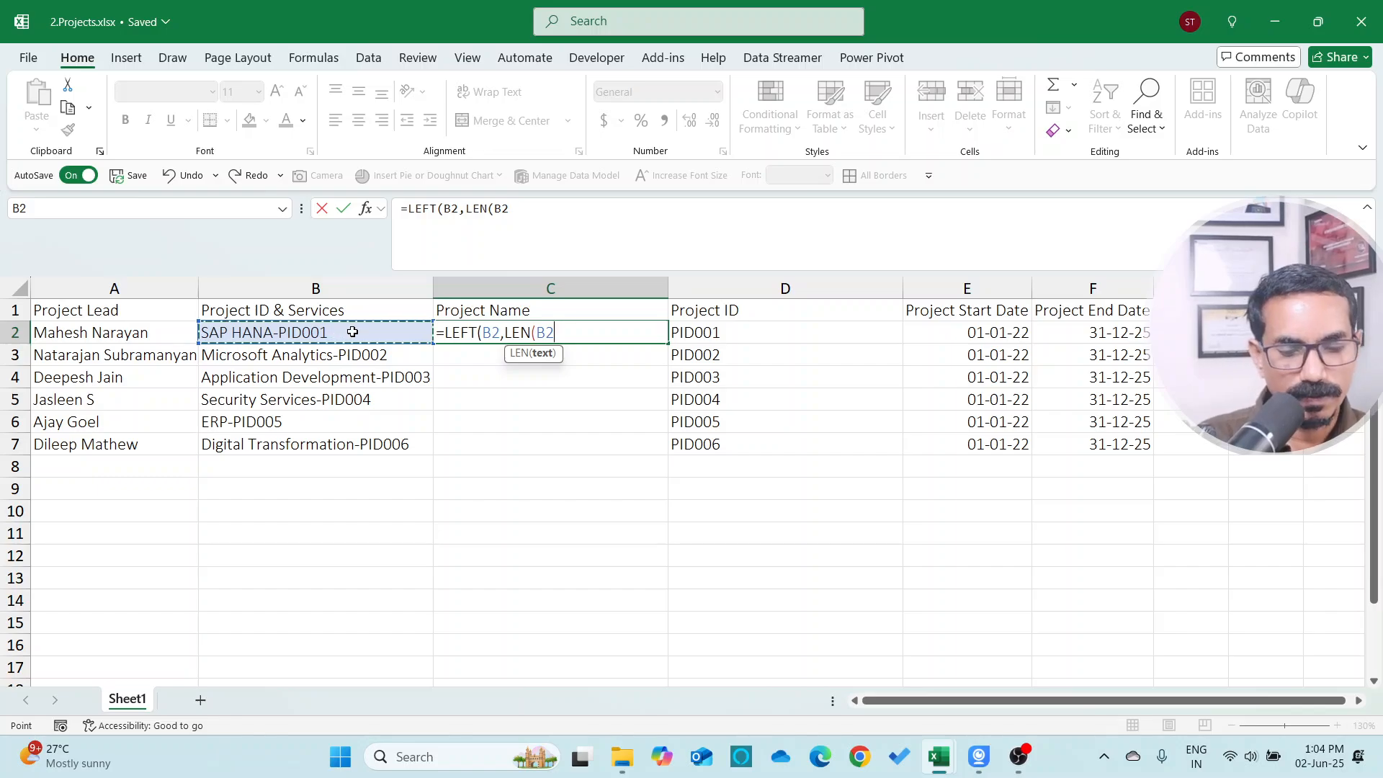
type(")")
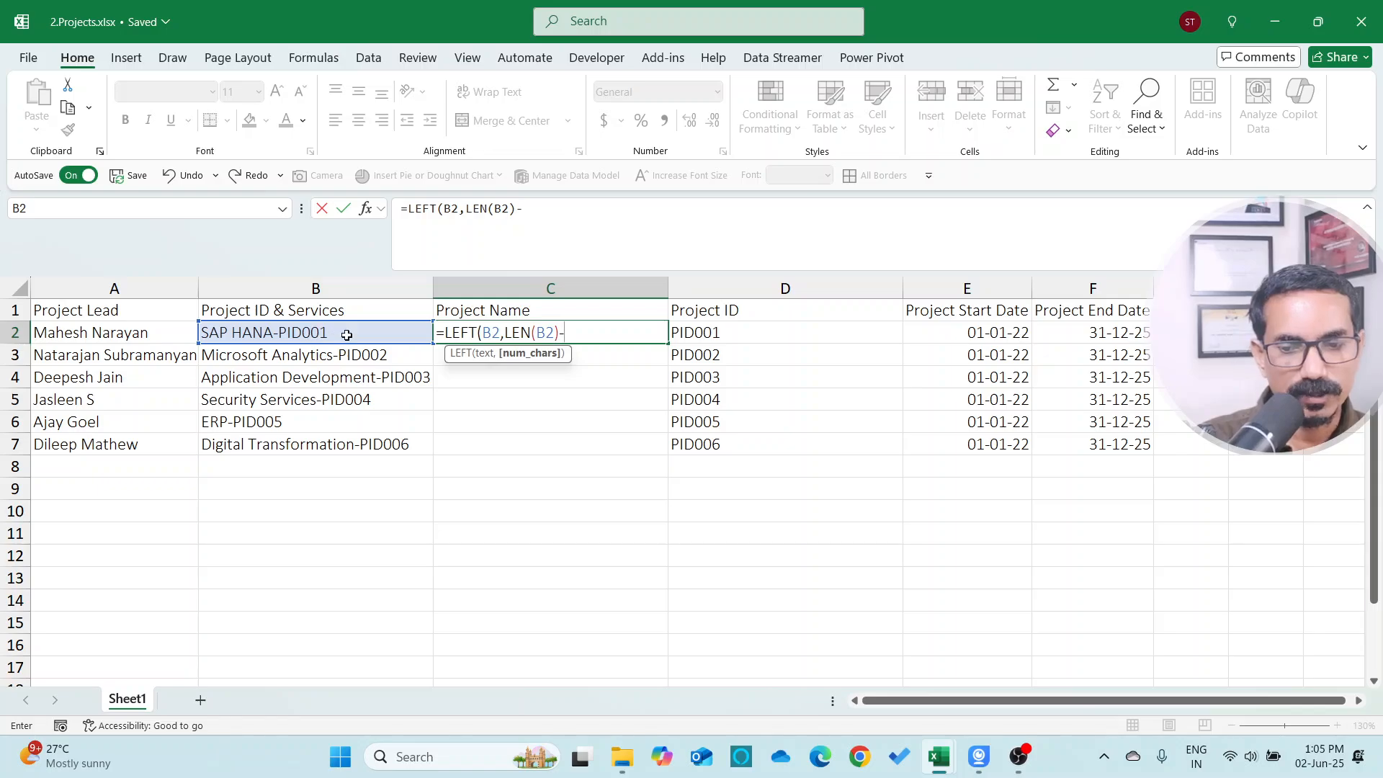
type("-6")
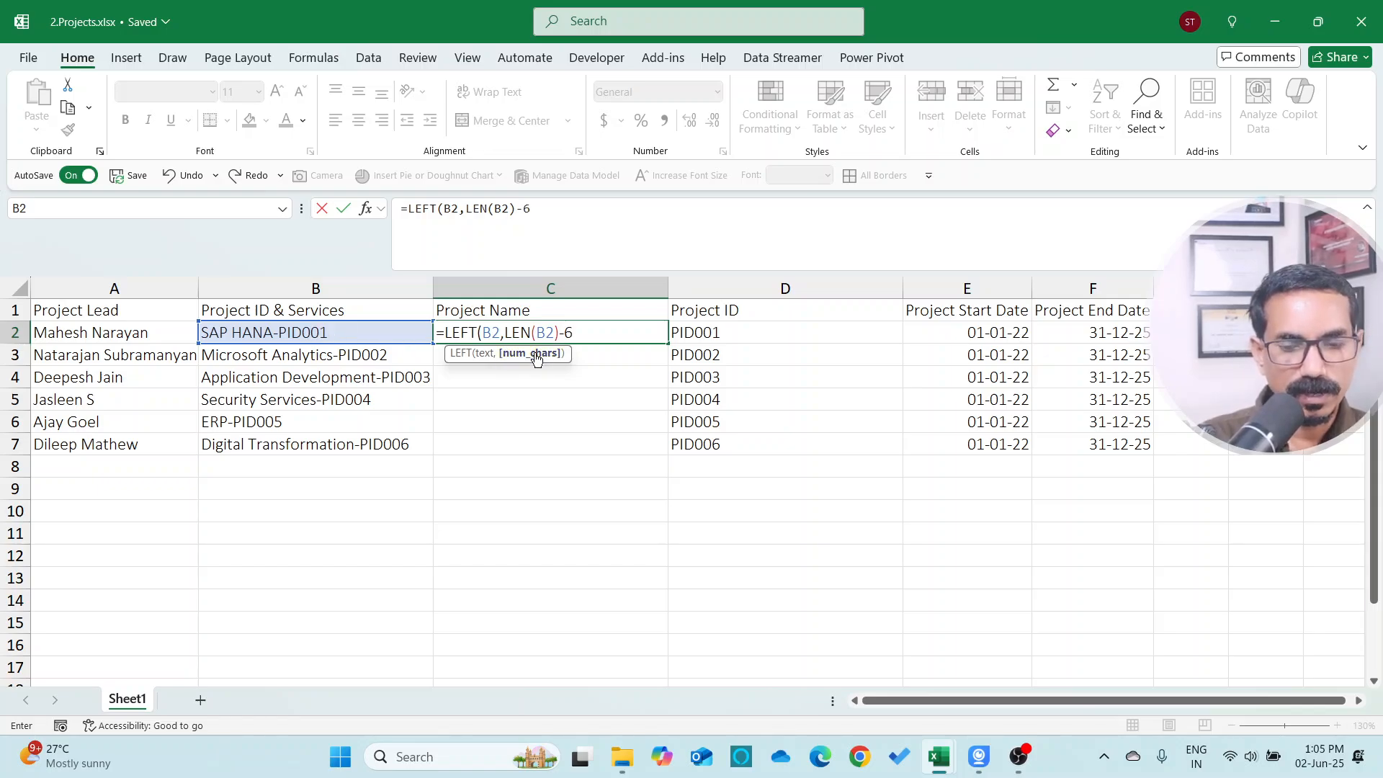
key("Return")
Change the LEFT formula's subtracted length to 7, making it =LEFT(B2,LEN(B2)-7)
key("Up")
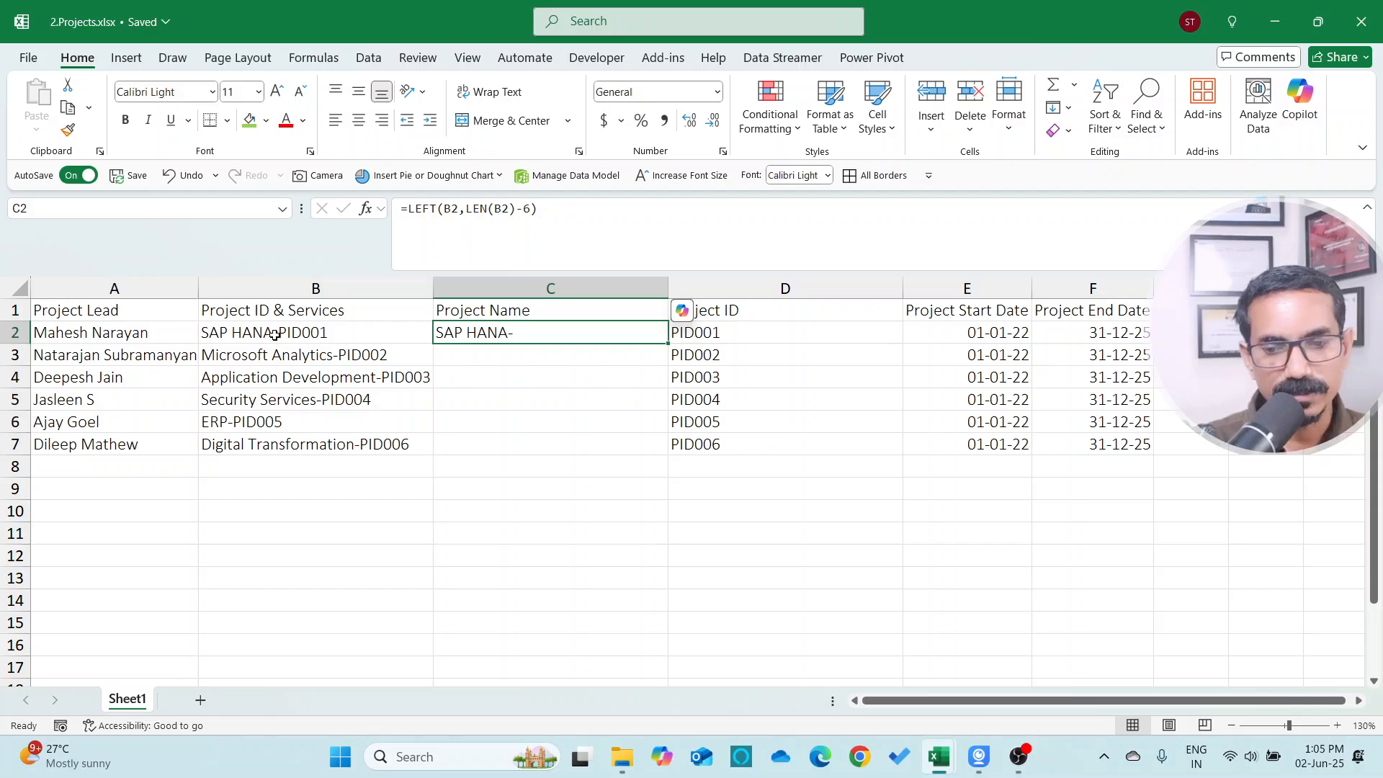
left_click(531, 208)
key("BackSpace")
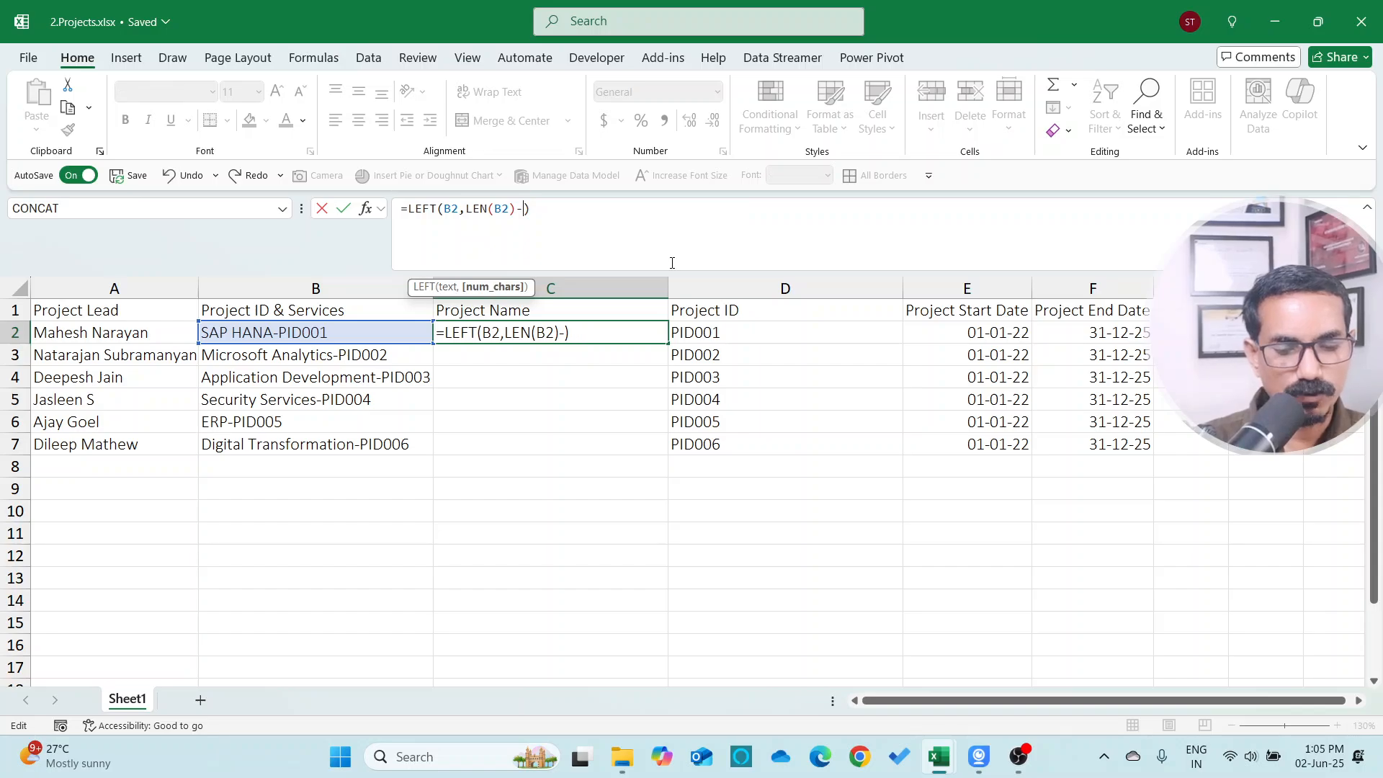
type("7")
key("ctrl+Return")
Copy the LEFT formula down the Project Name column for all six projects
key("ctrl+c")
key("shift+Down")
key("shift+Down")
key("shift+Down")
key("shift+Down")
key("shift+Down")
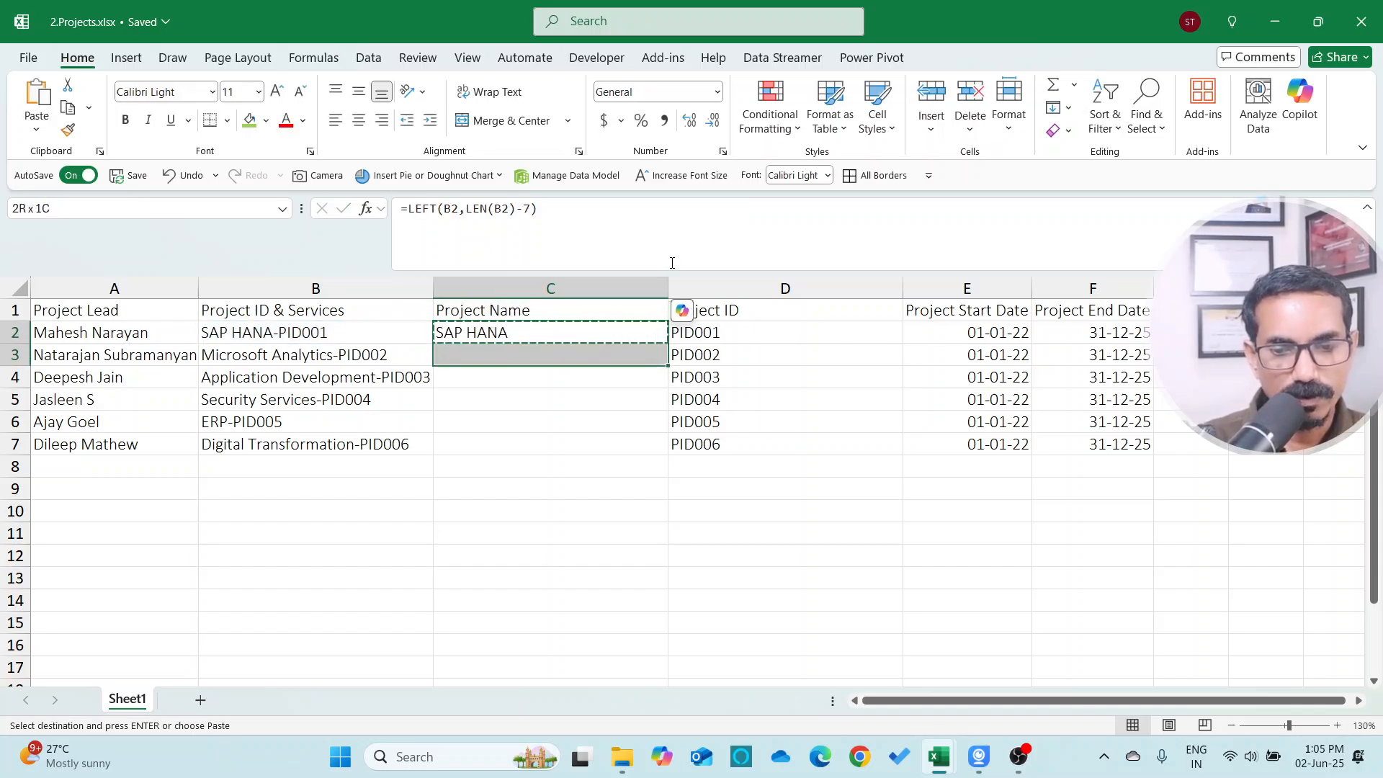
key("ctrl+v")
key("Escape")
key("Down")
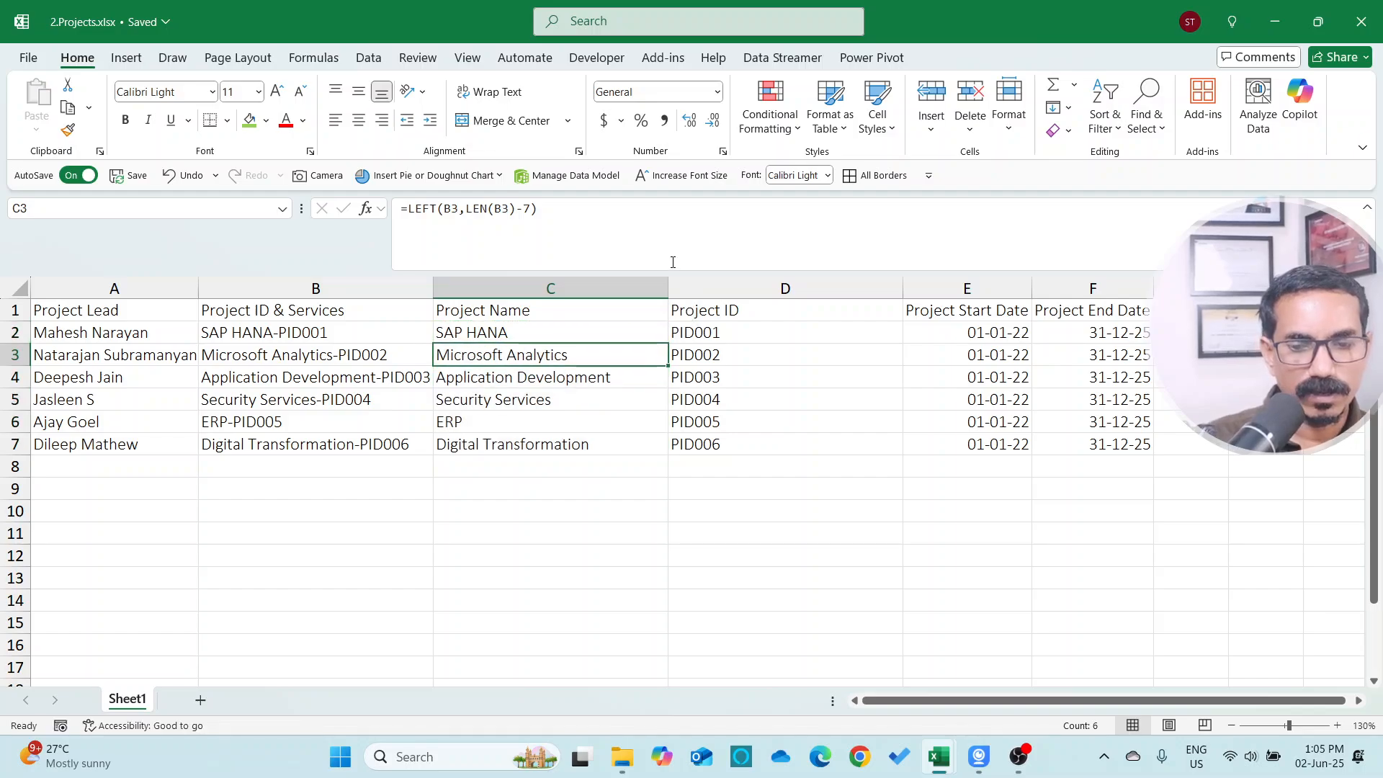
key("Up")
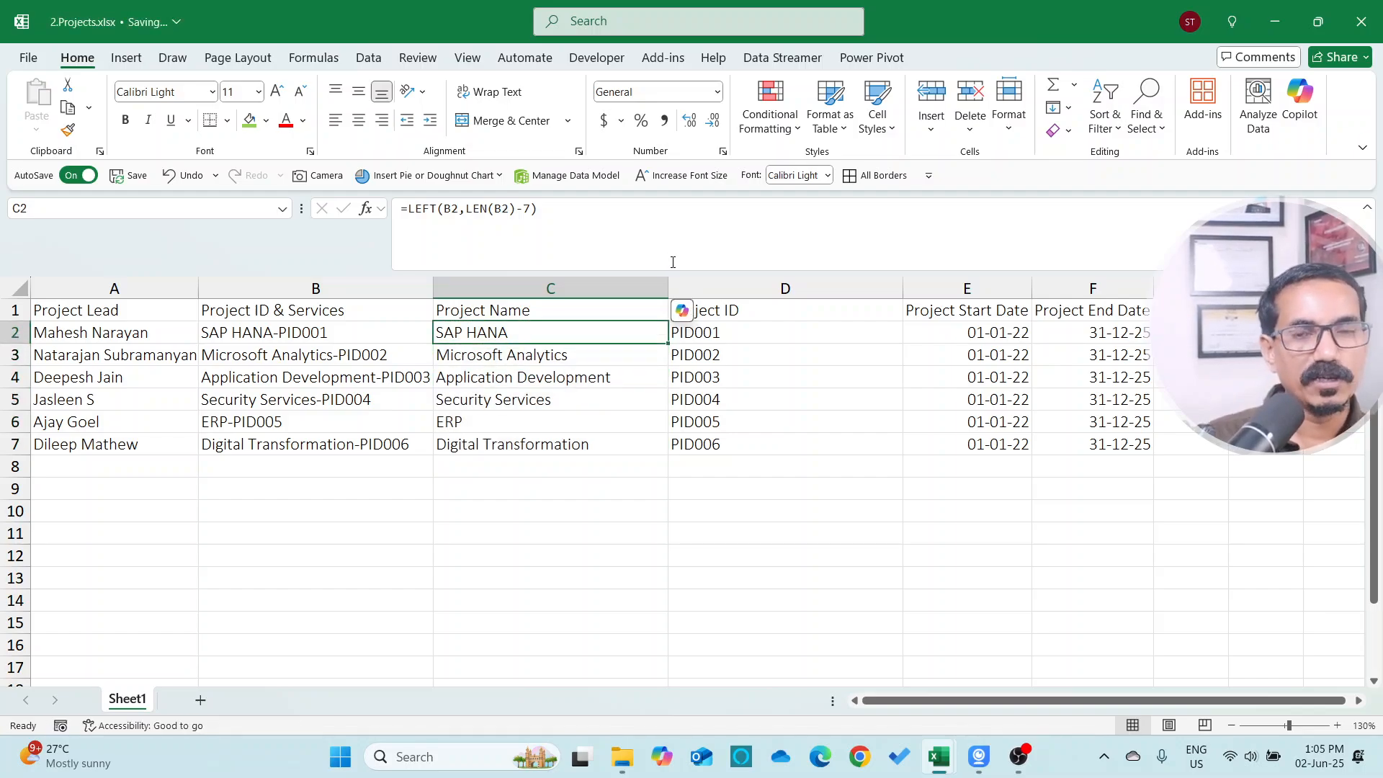
key("Up")
key("Down")
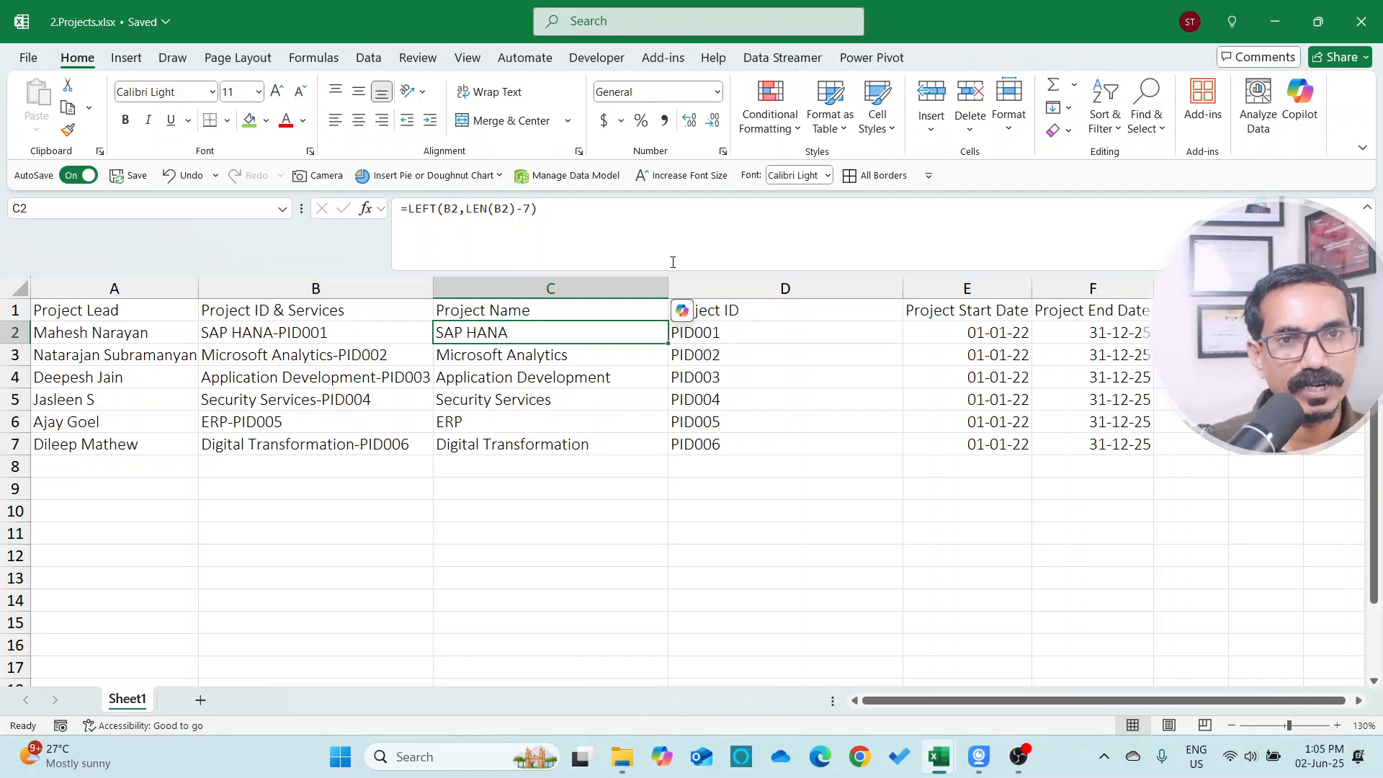
key("Left")
key("Right")
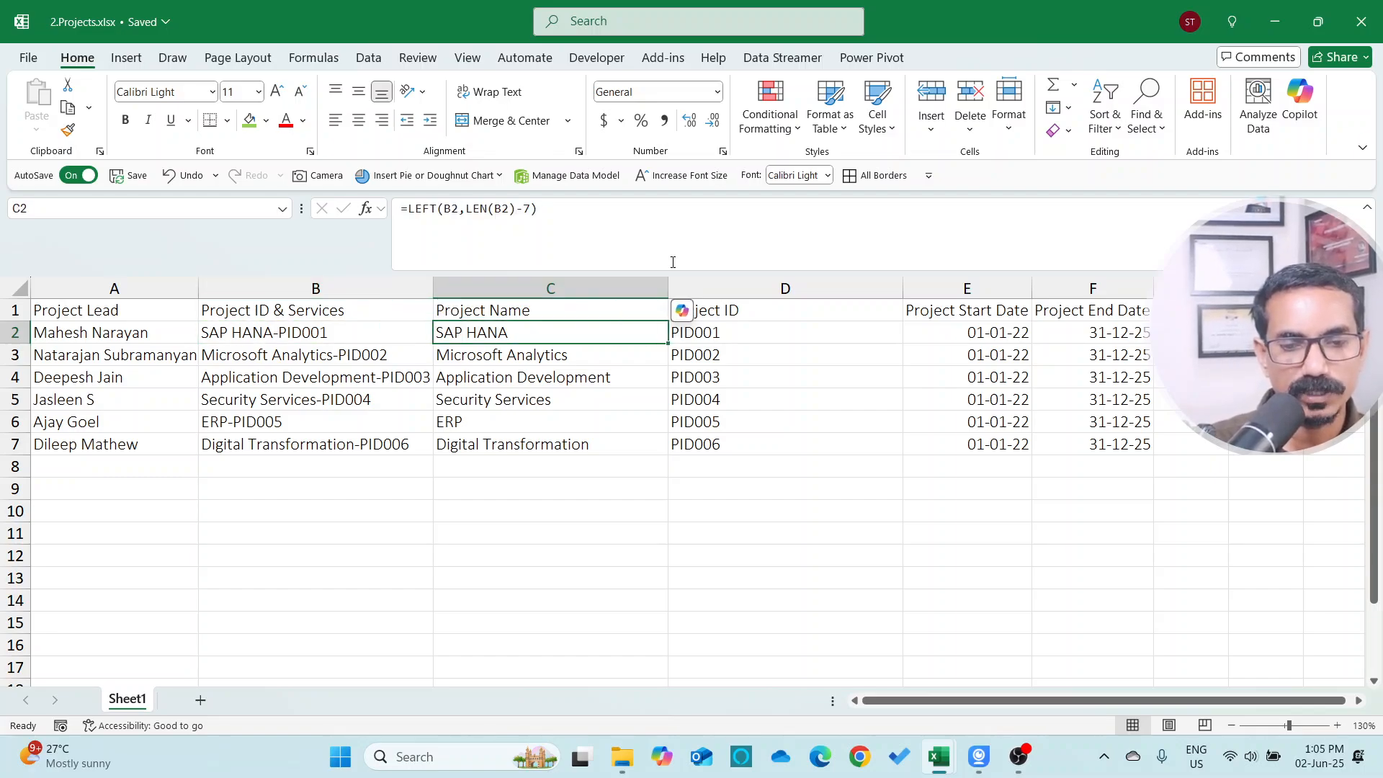
Compare the Project ID values in the Projects workbook with the Project ID column of the Employee Master table
key("Right")
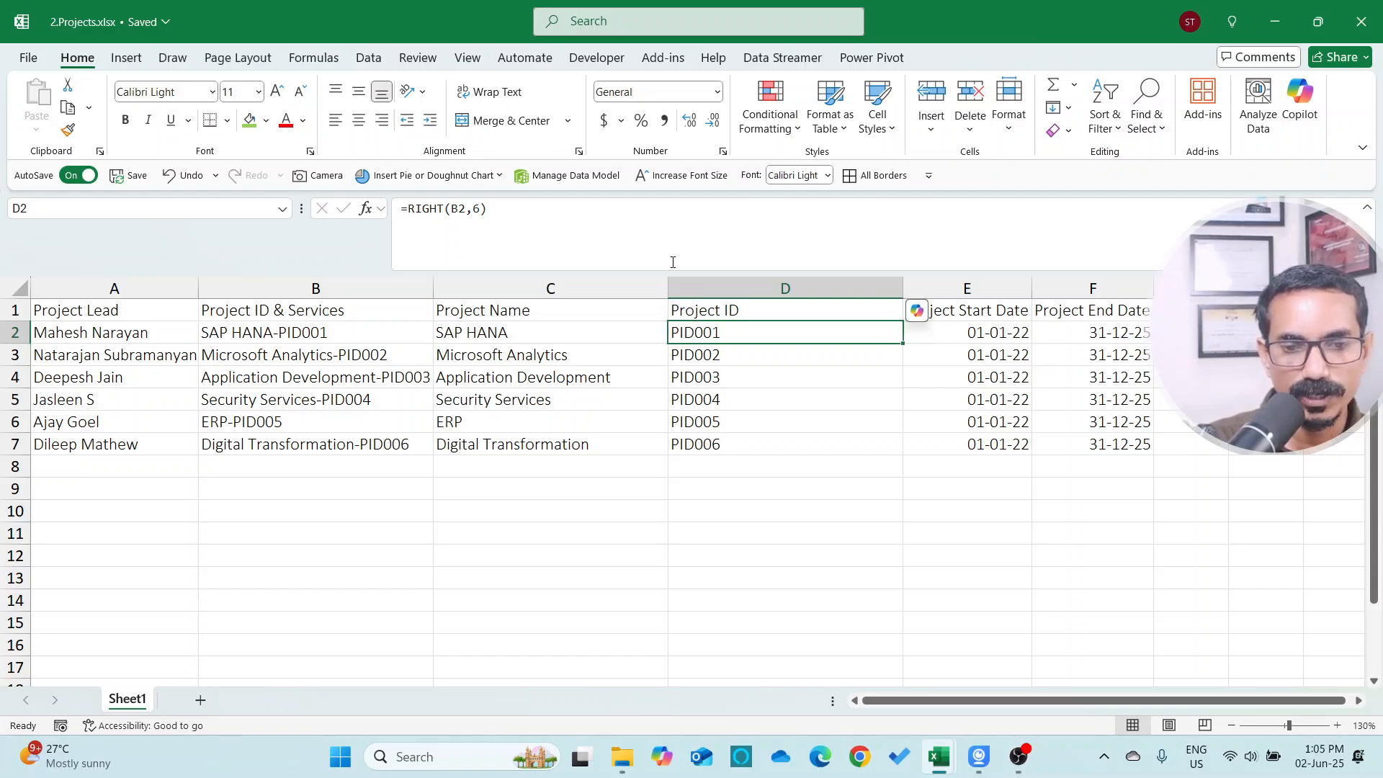
key("alt+Tab")
key("Up")
key("Down")
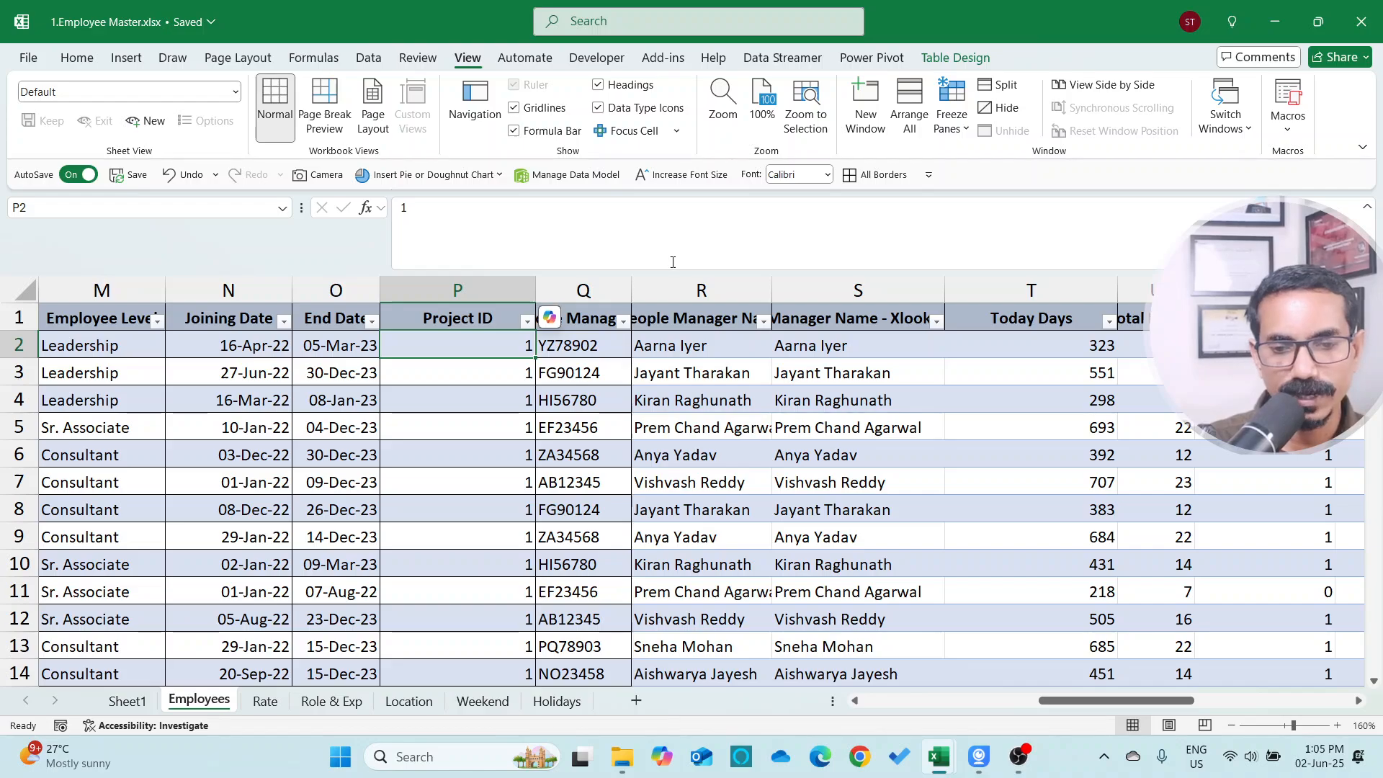
key("Up")
key("alt+Down")
key("Escape")
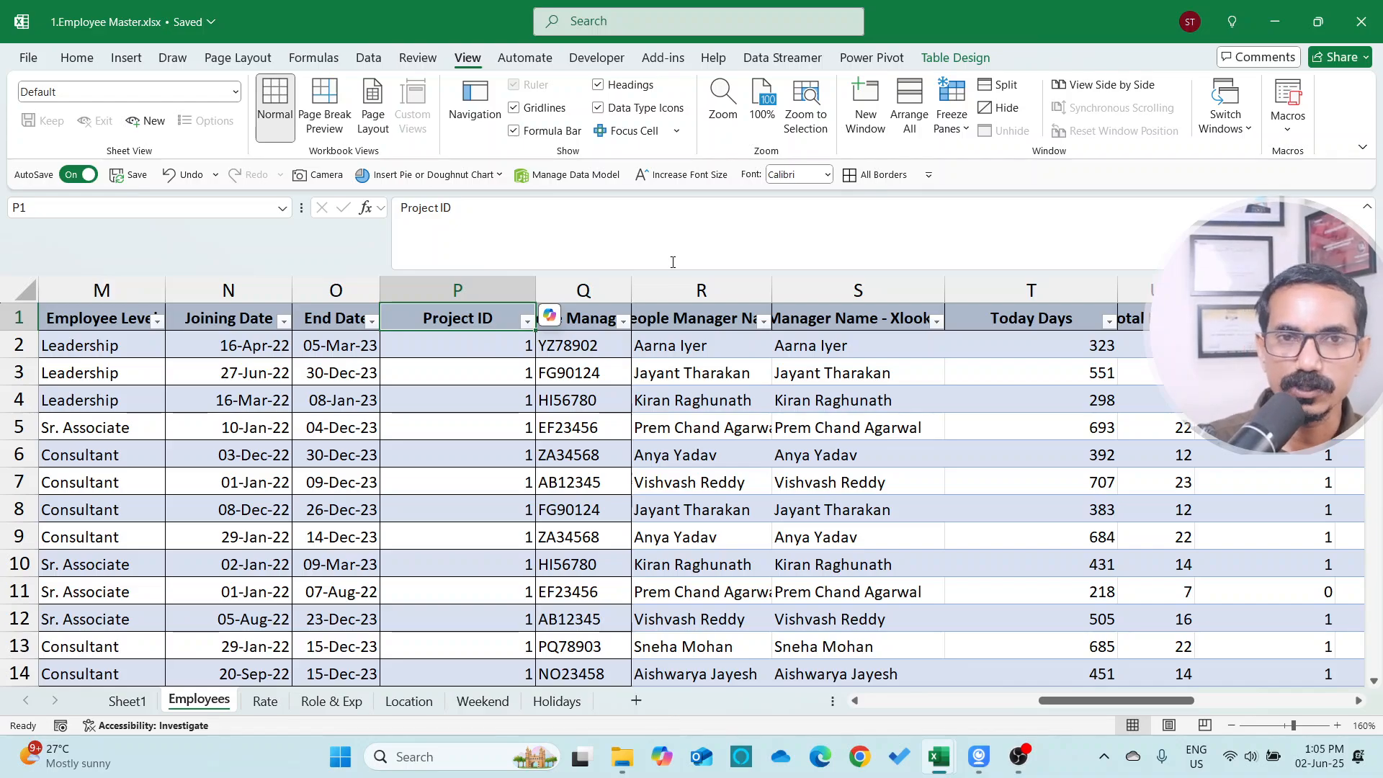
key("ctrl+Tab")
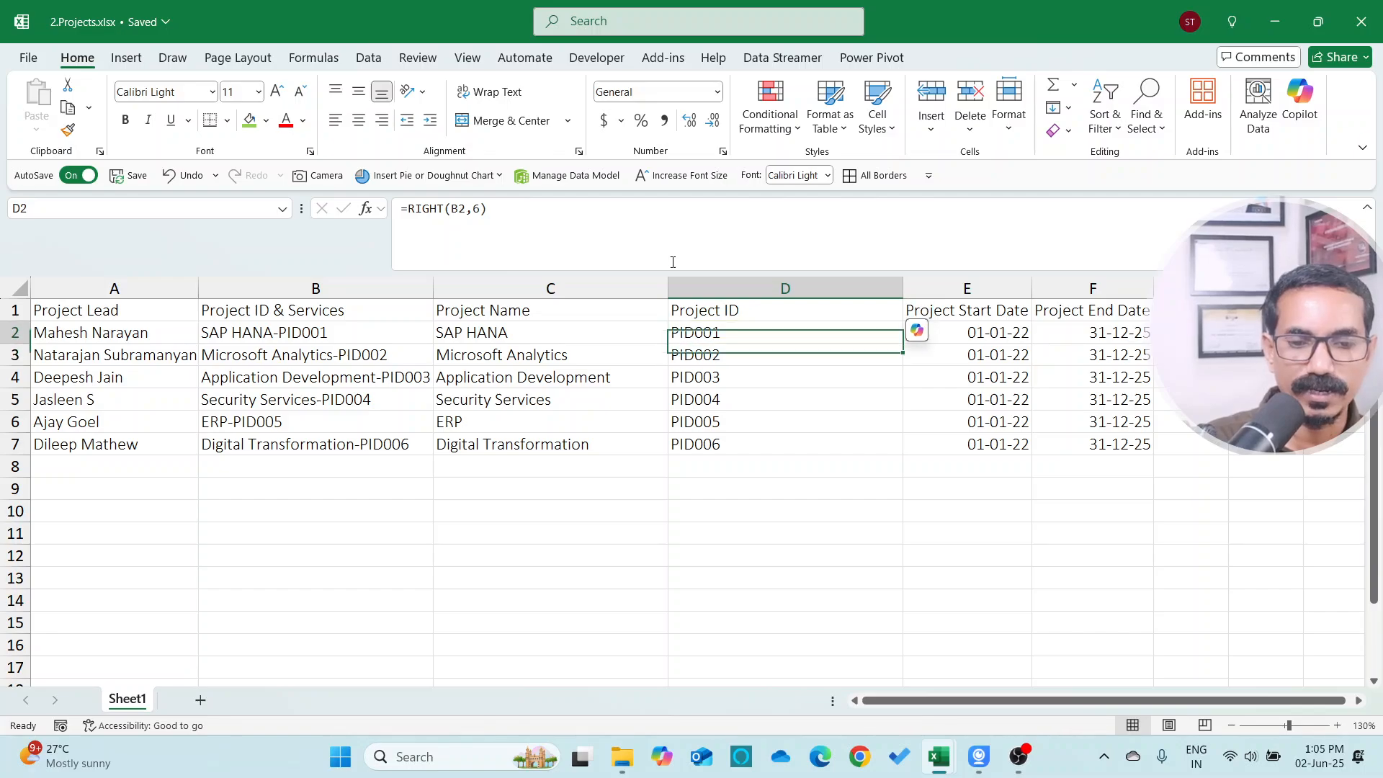
key("ctrl+shift+Down")
key("Down")
key("Up")
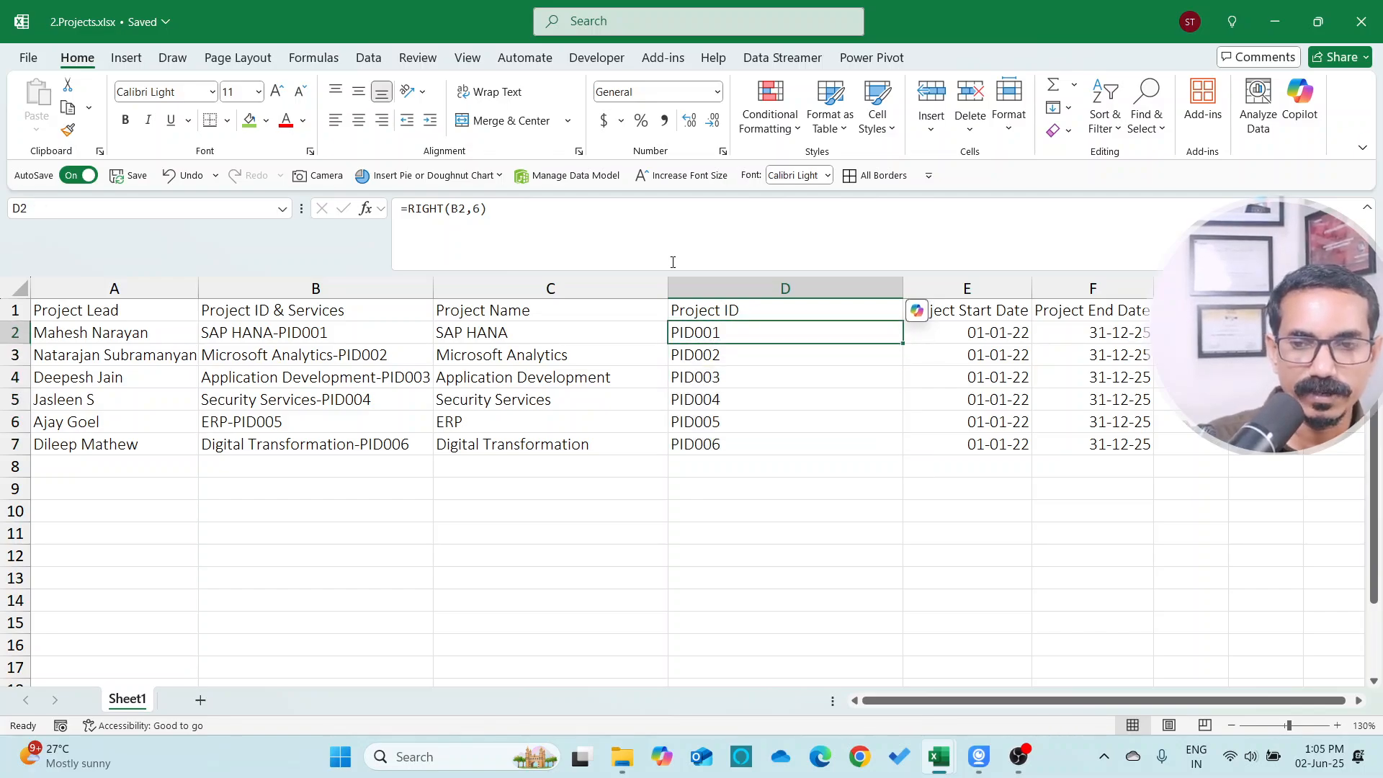
key("ctrl+Tab")
Insert a new table column before the manager ID column and title it Project ID 6 digits
key("Right")
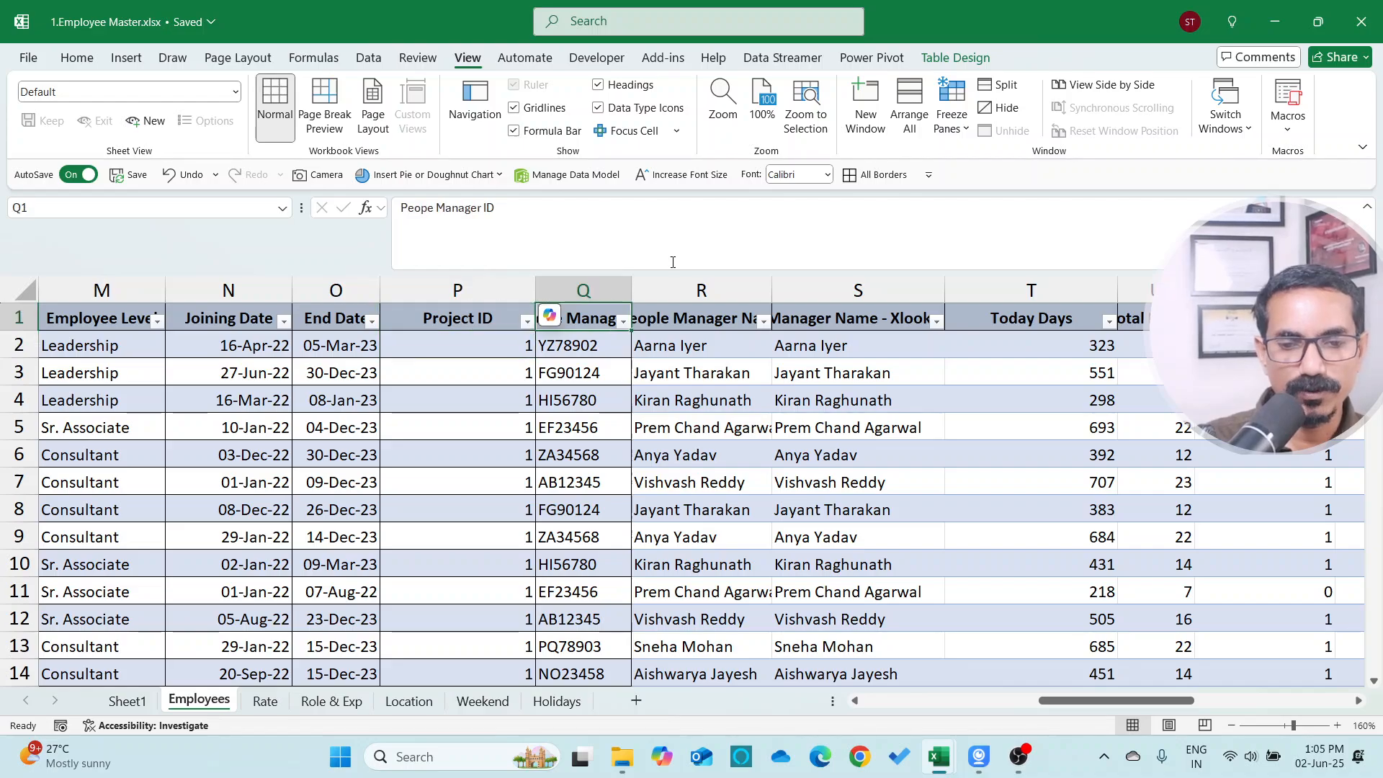
key("ctrl+space")
key("ctrl+shift+plus")
type("Proje")
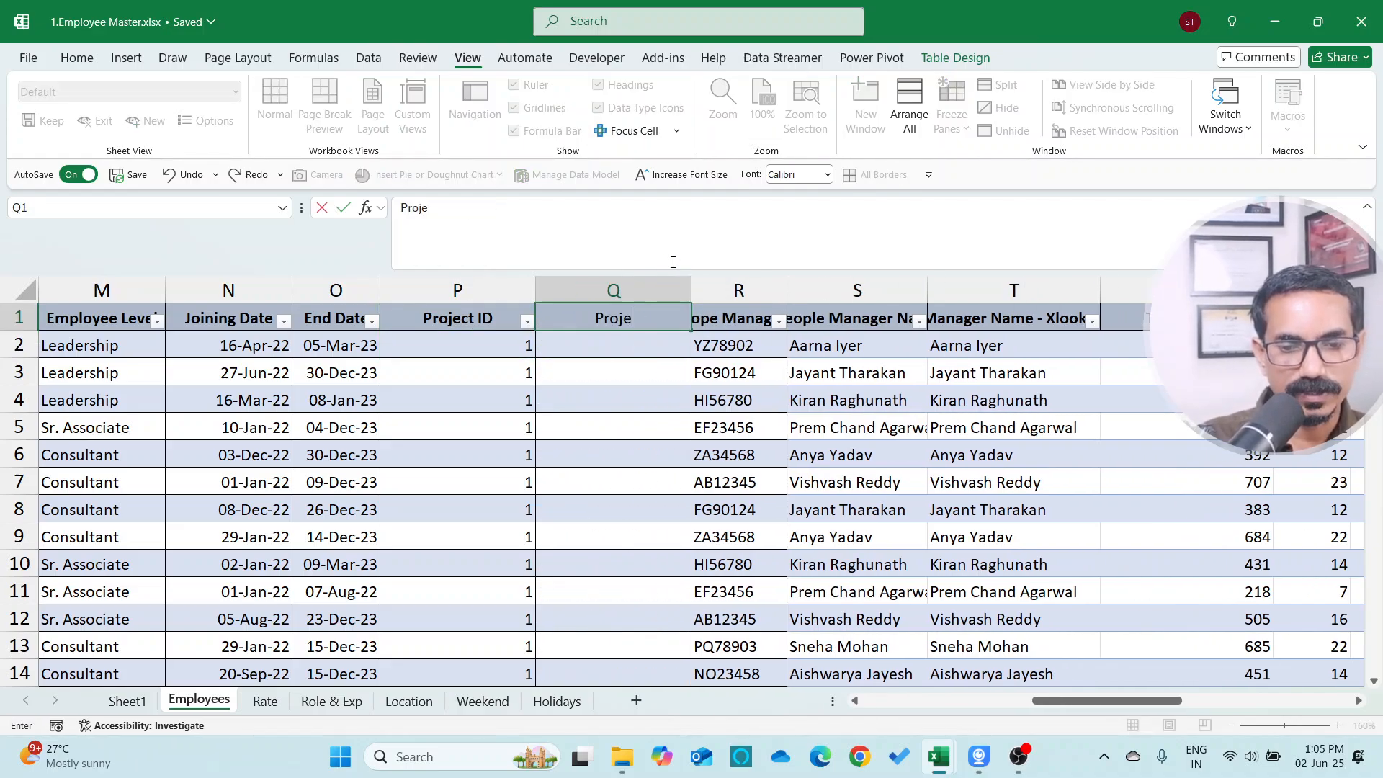
type("ct ID")
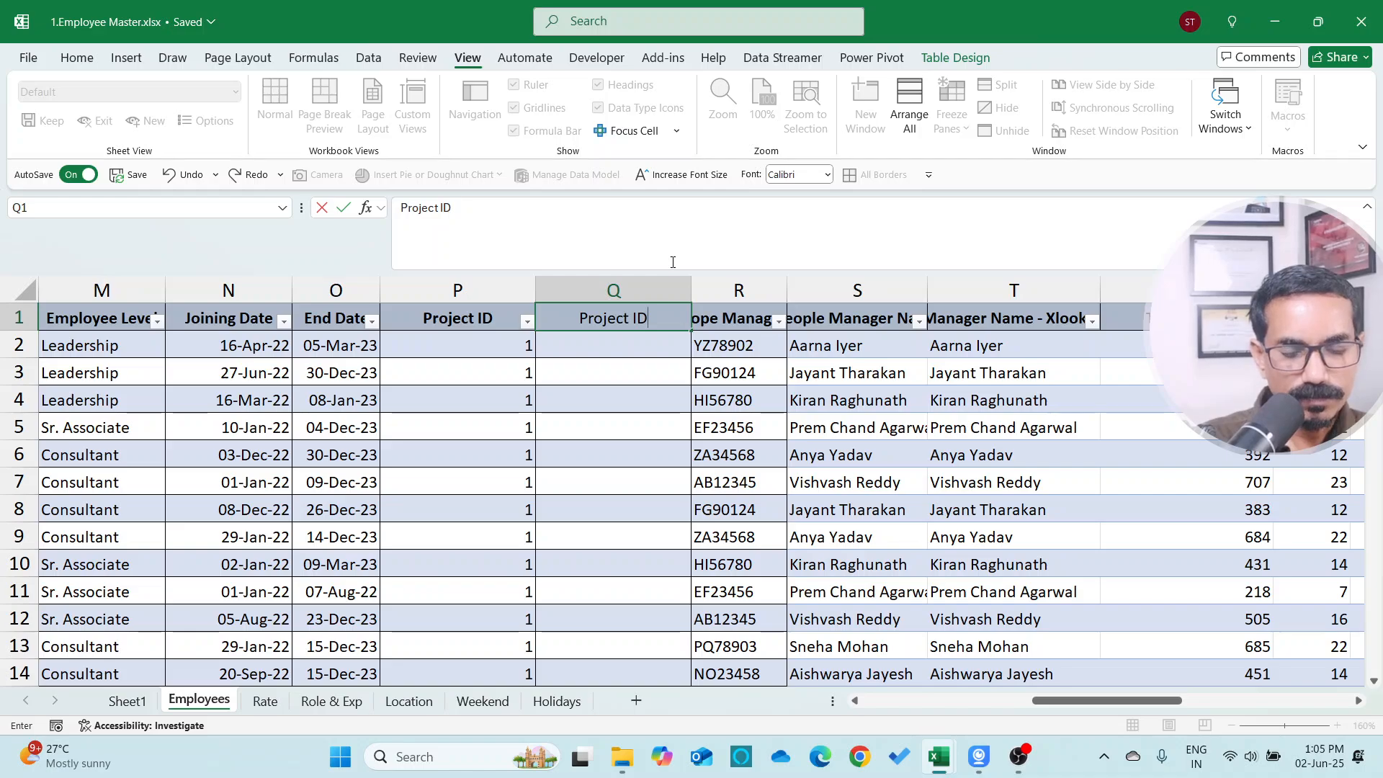
type(" 6 digitsl")
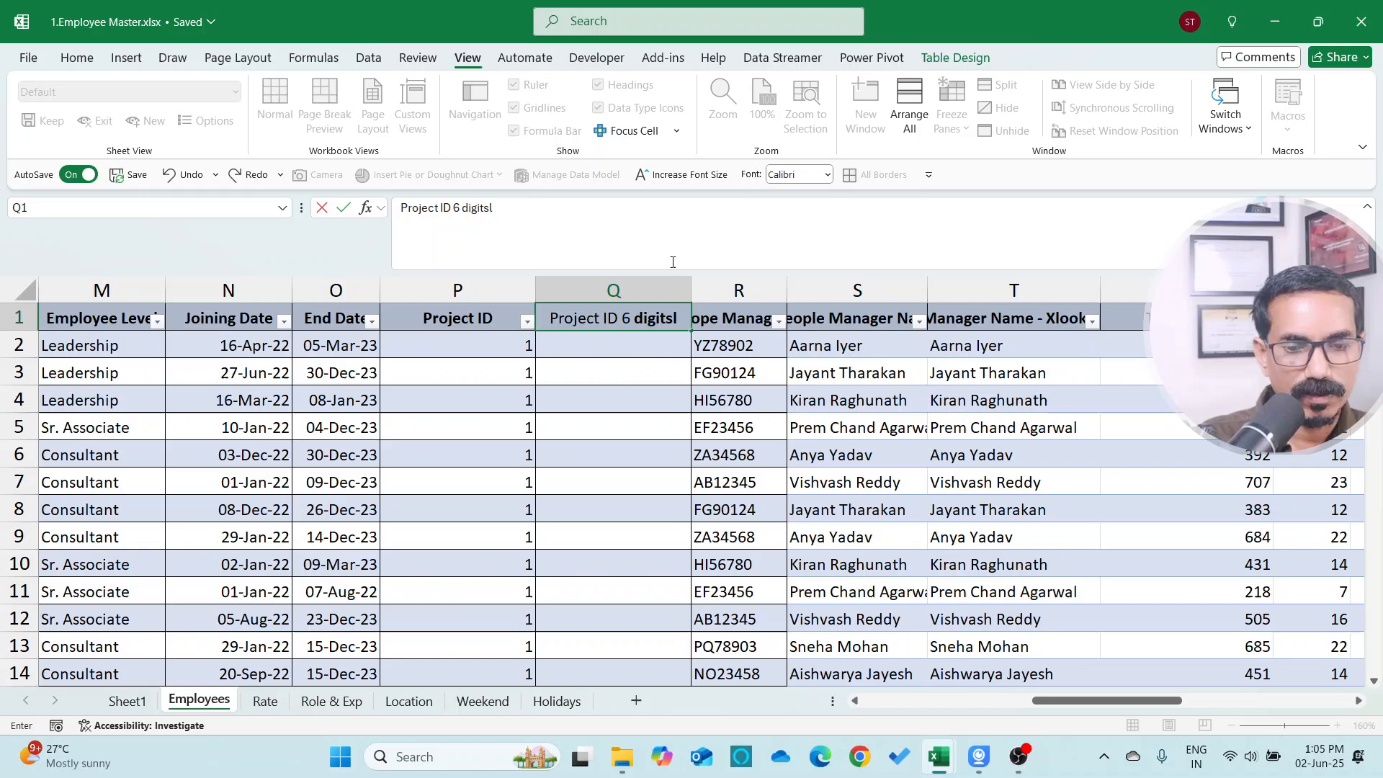
key("Return")
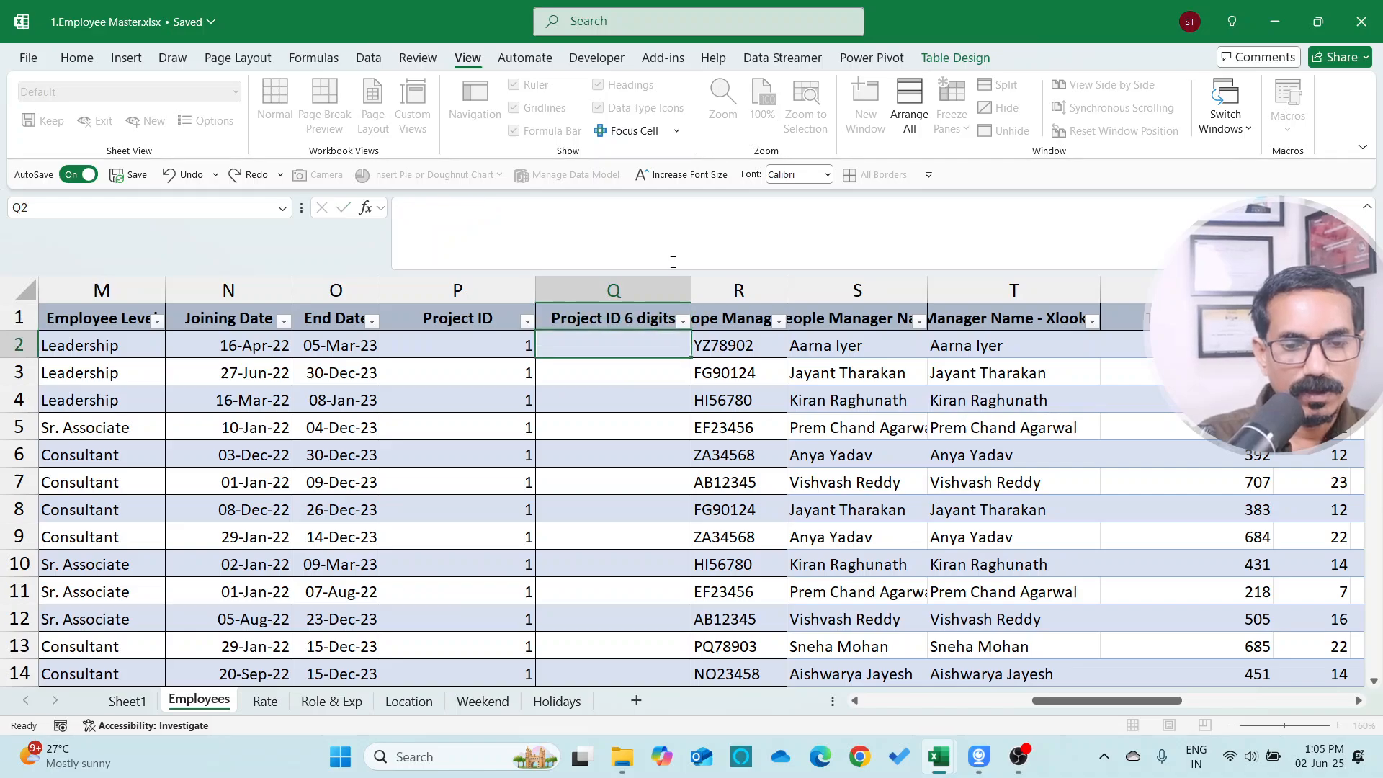
Try entering 001, then '001, as a text value in the first Project ID 6 digits cell
key("Left")
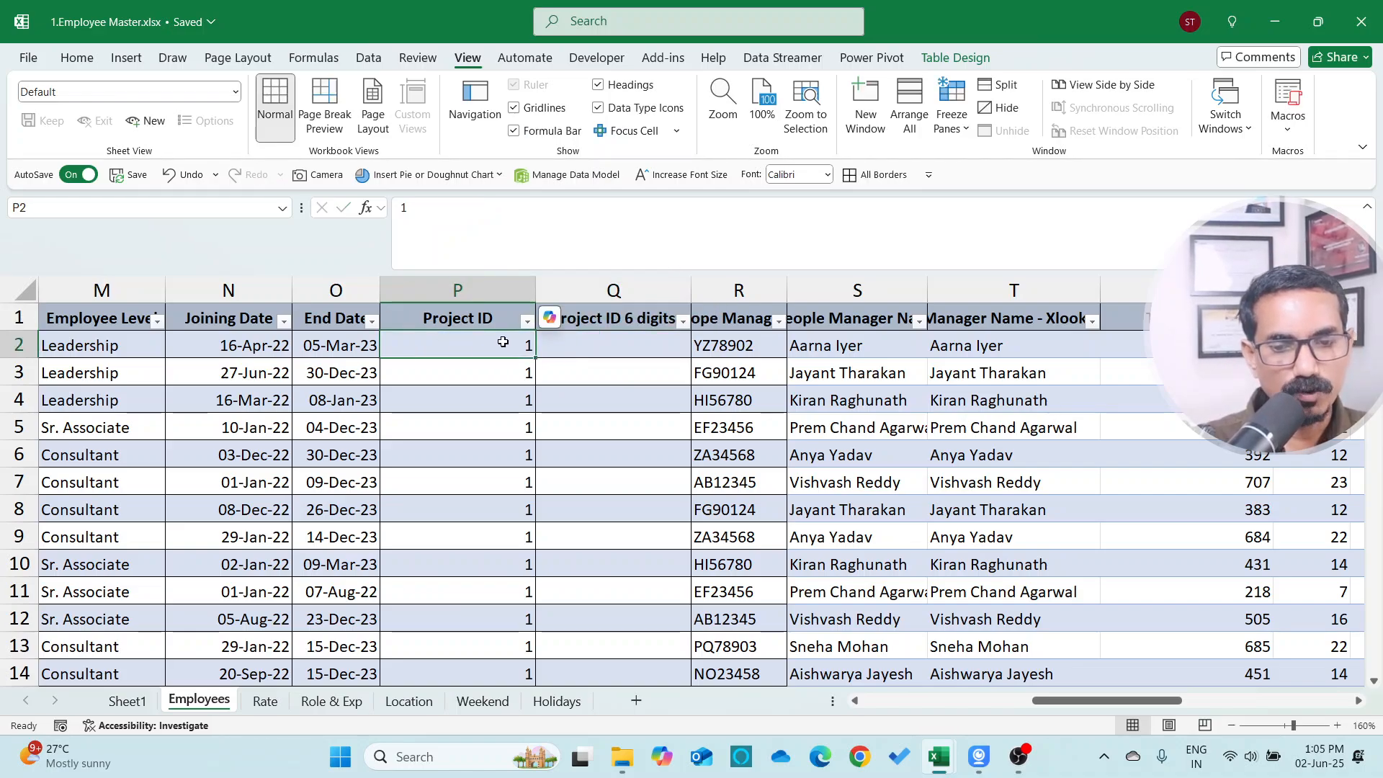
left_click(651, 358)
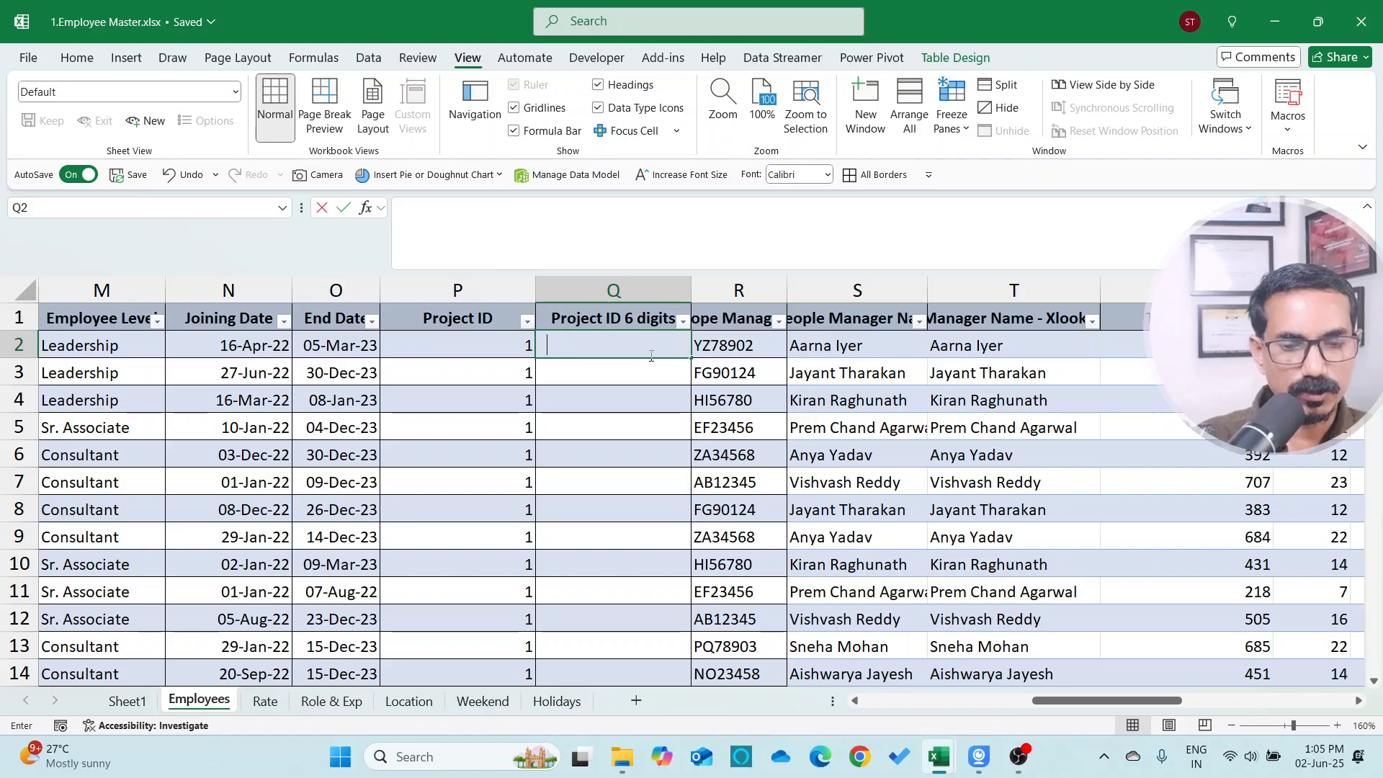
type("001")
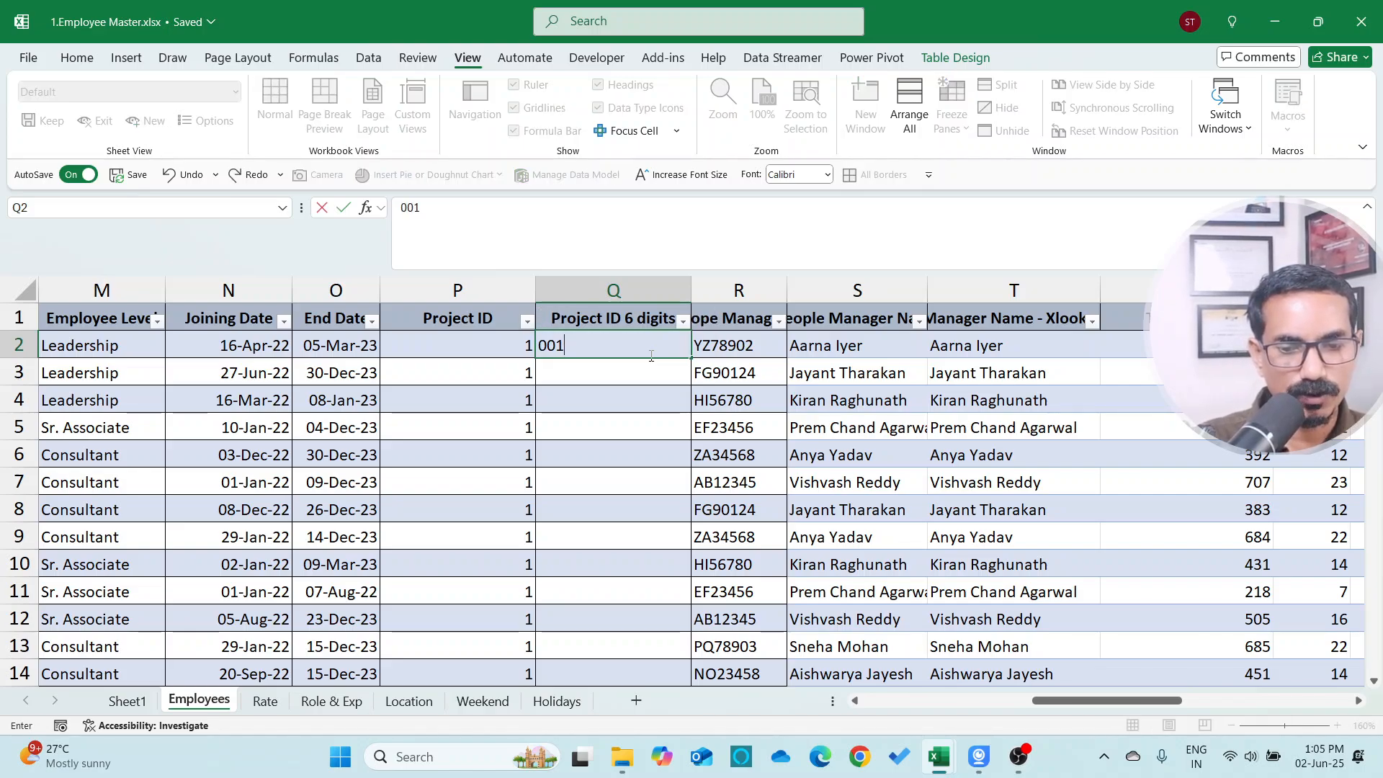
key("Return")
key("Up")
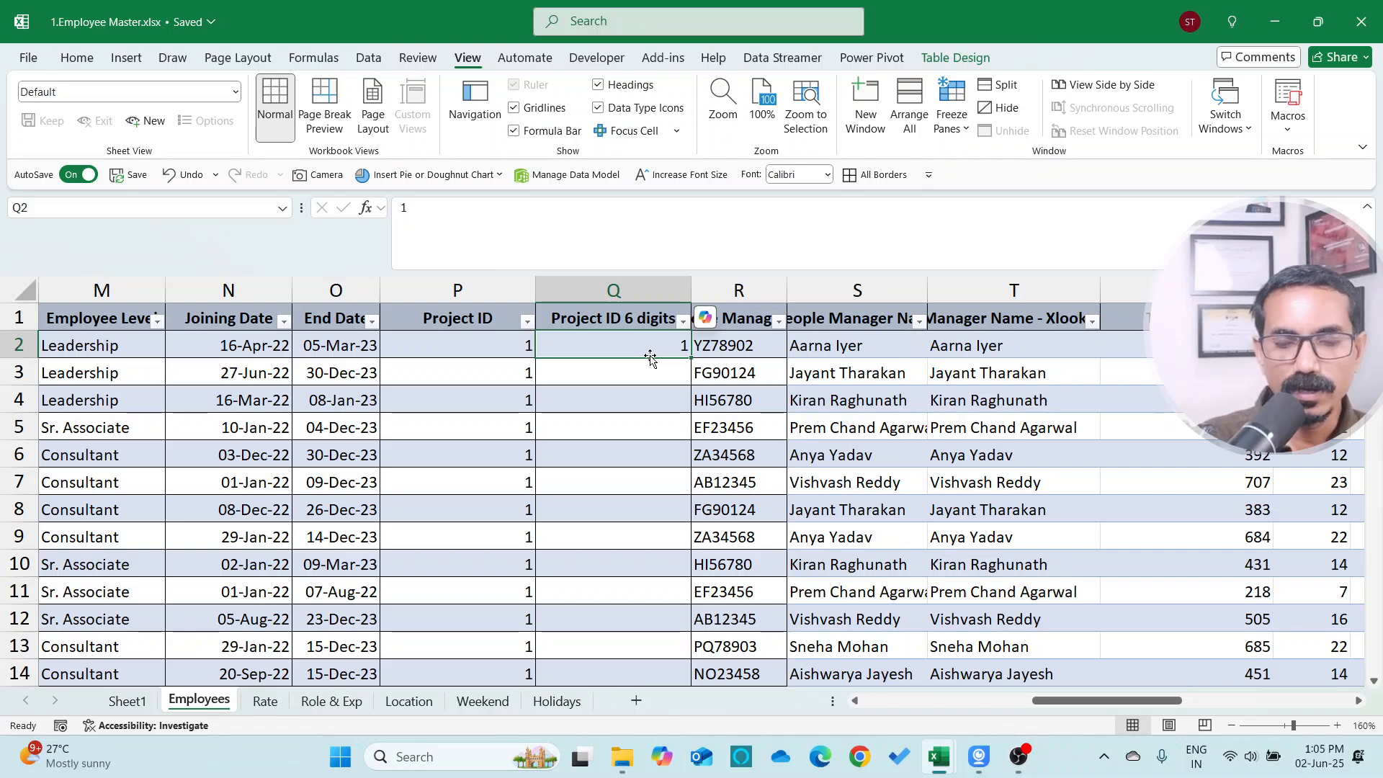
key("Left")
key("Right")
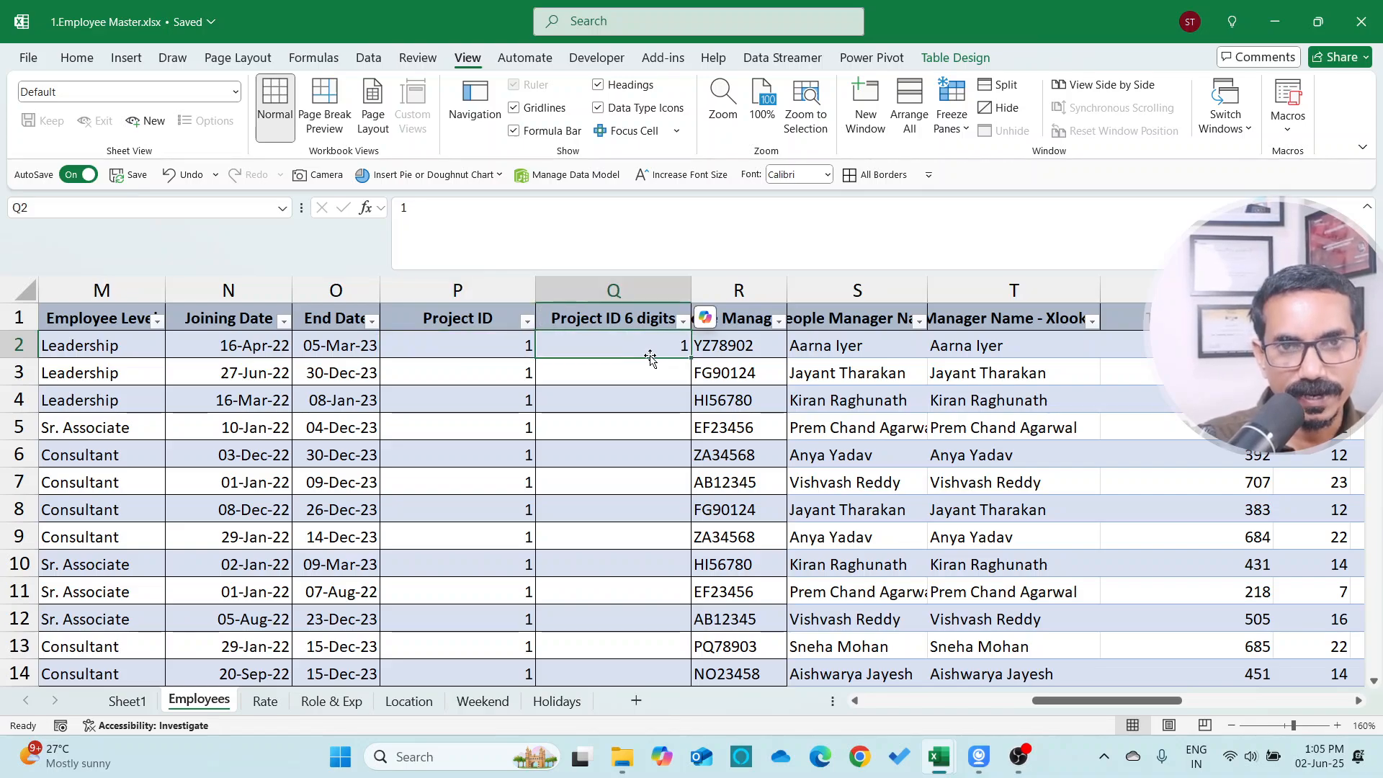
type("00")
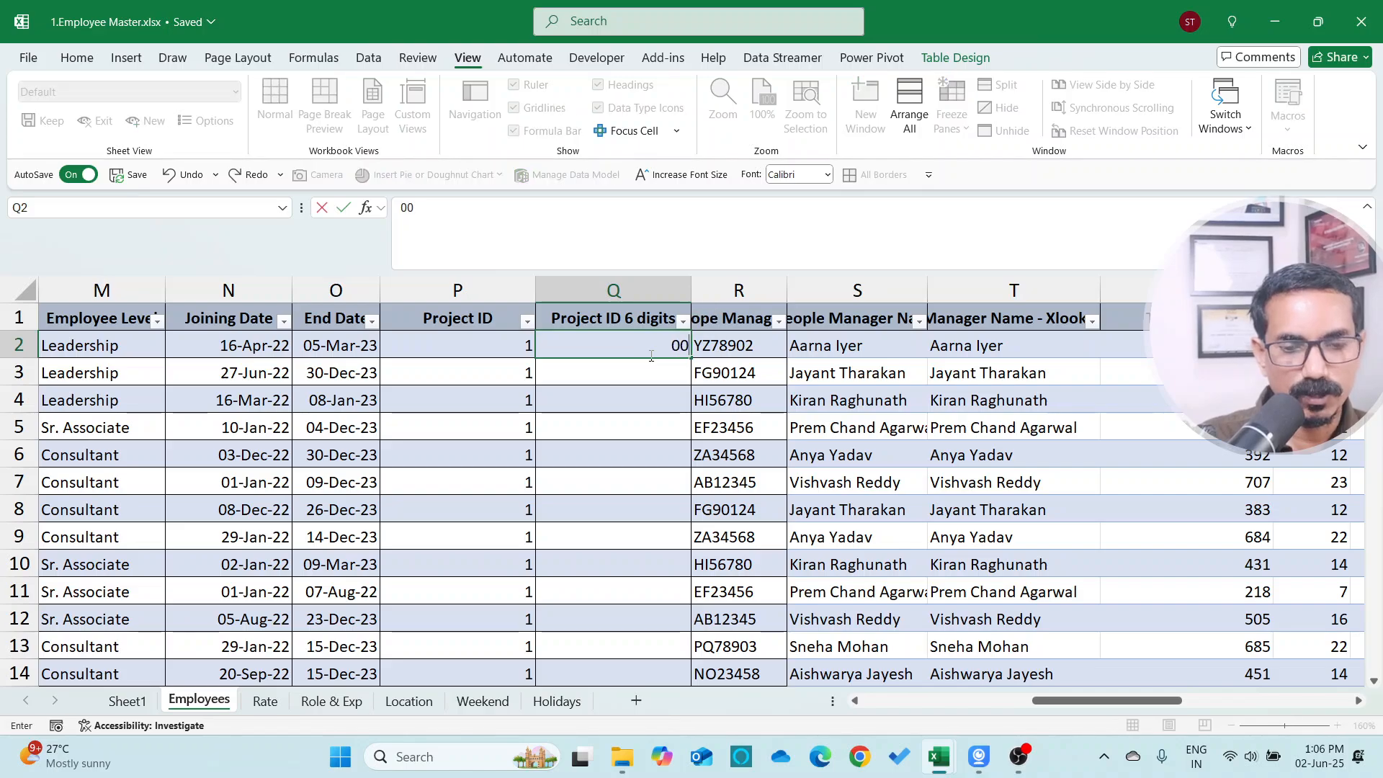
key("Escape")
type("'001")
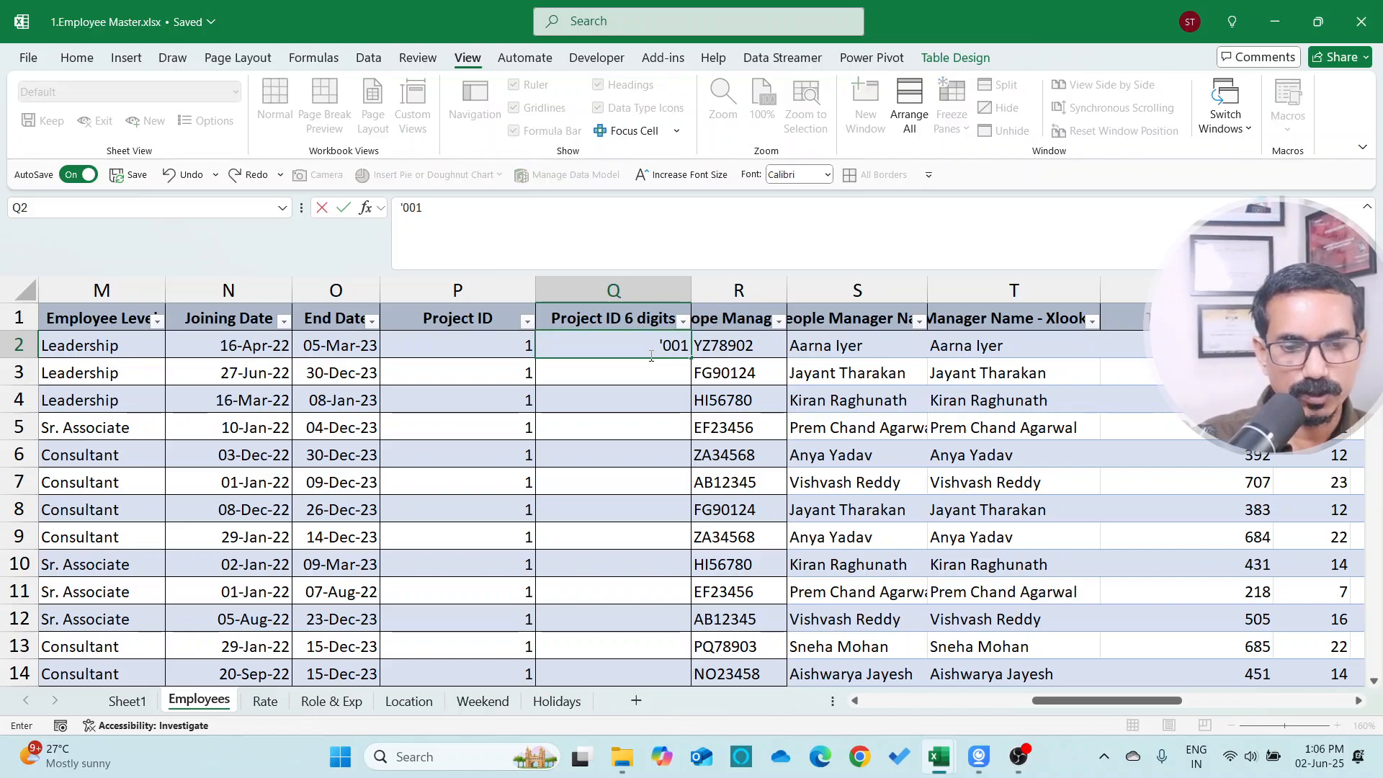
key("Return")
key("Up")
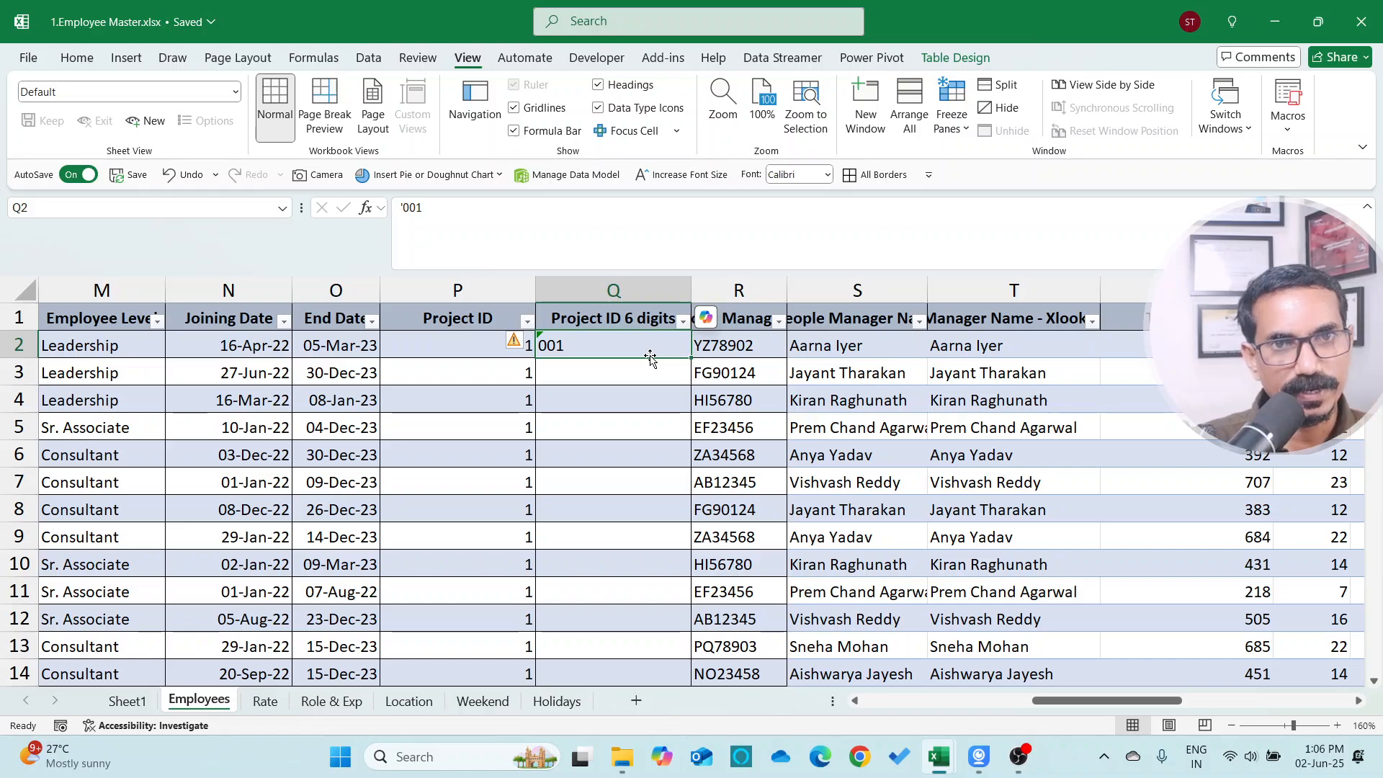
Enter =TEXT([@[Project ID]],"000") in the first Project ID 6 digits cell to fill the column
type("=TEXT")
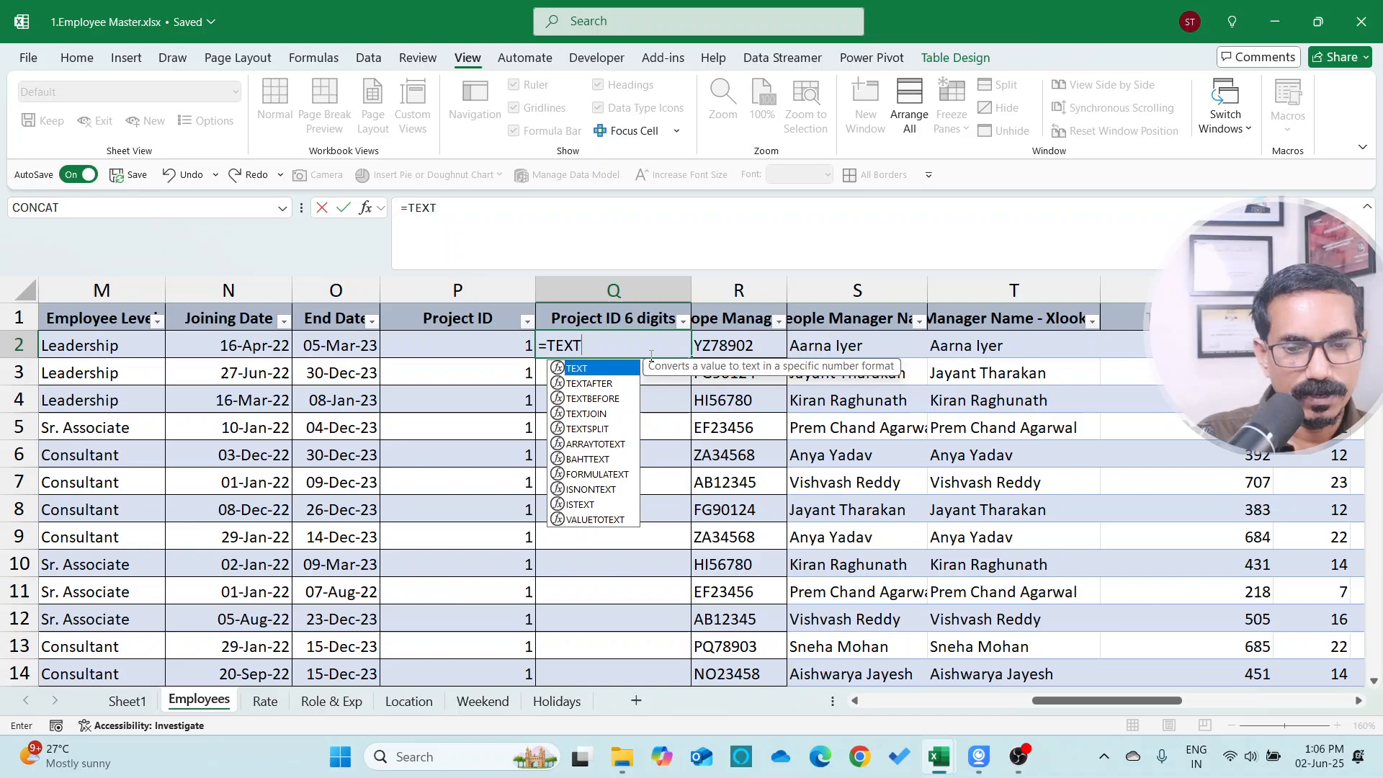
key("Tab")
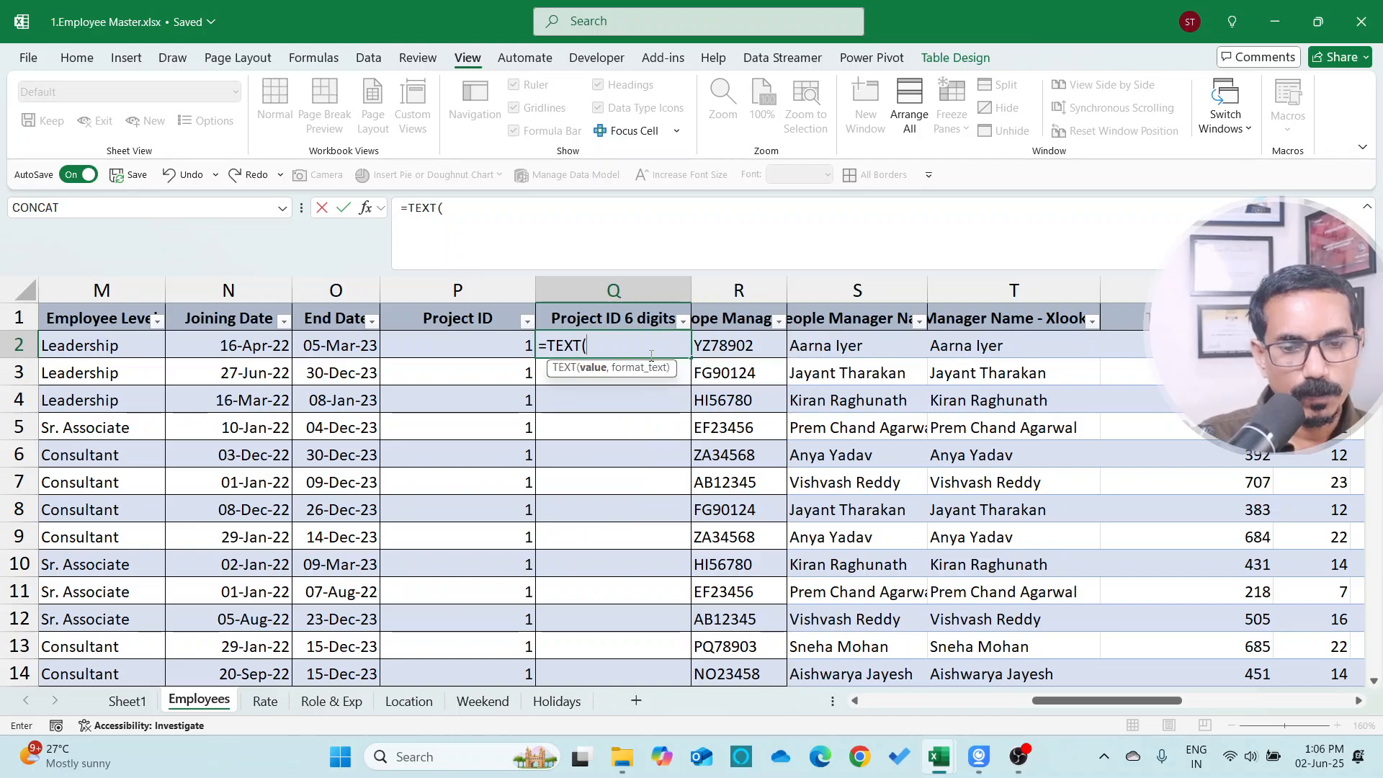
key("Left")
type(",")
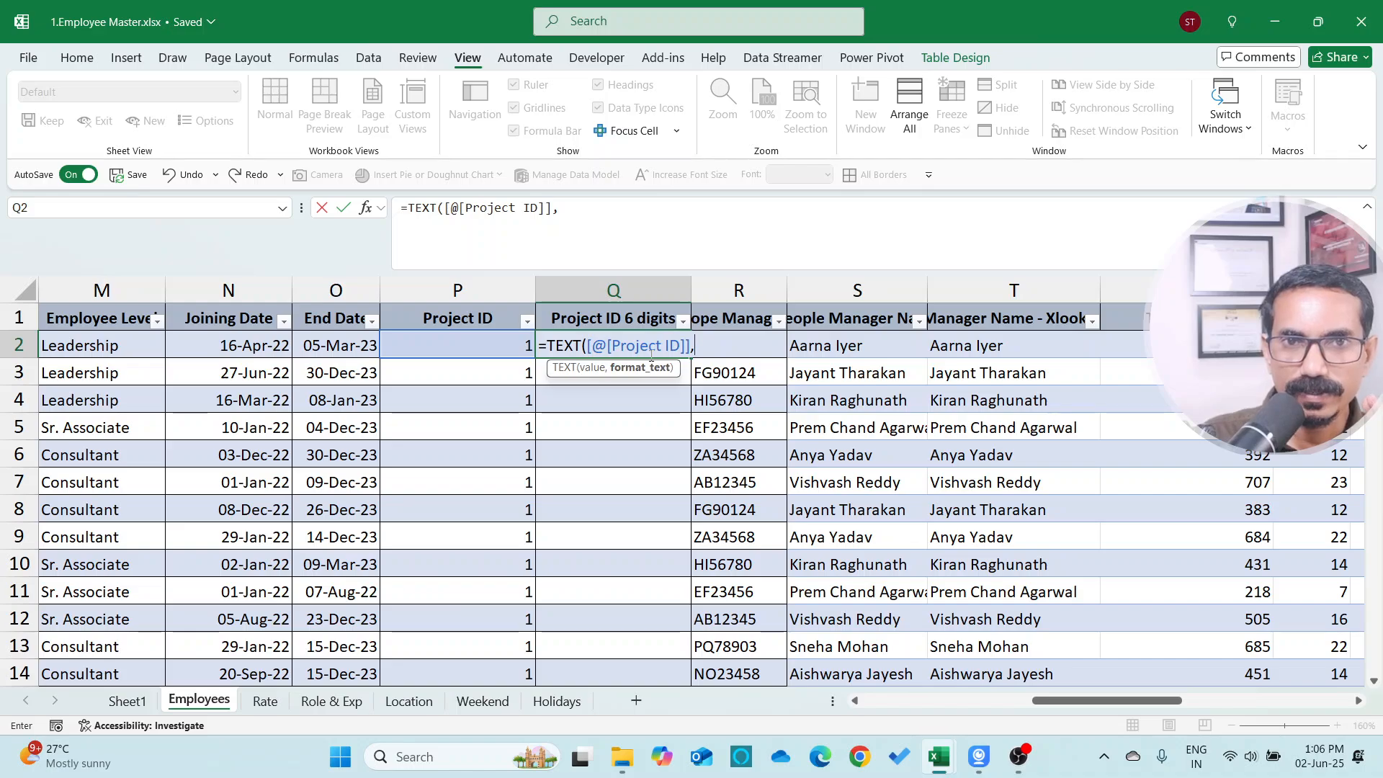
type("\"")
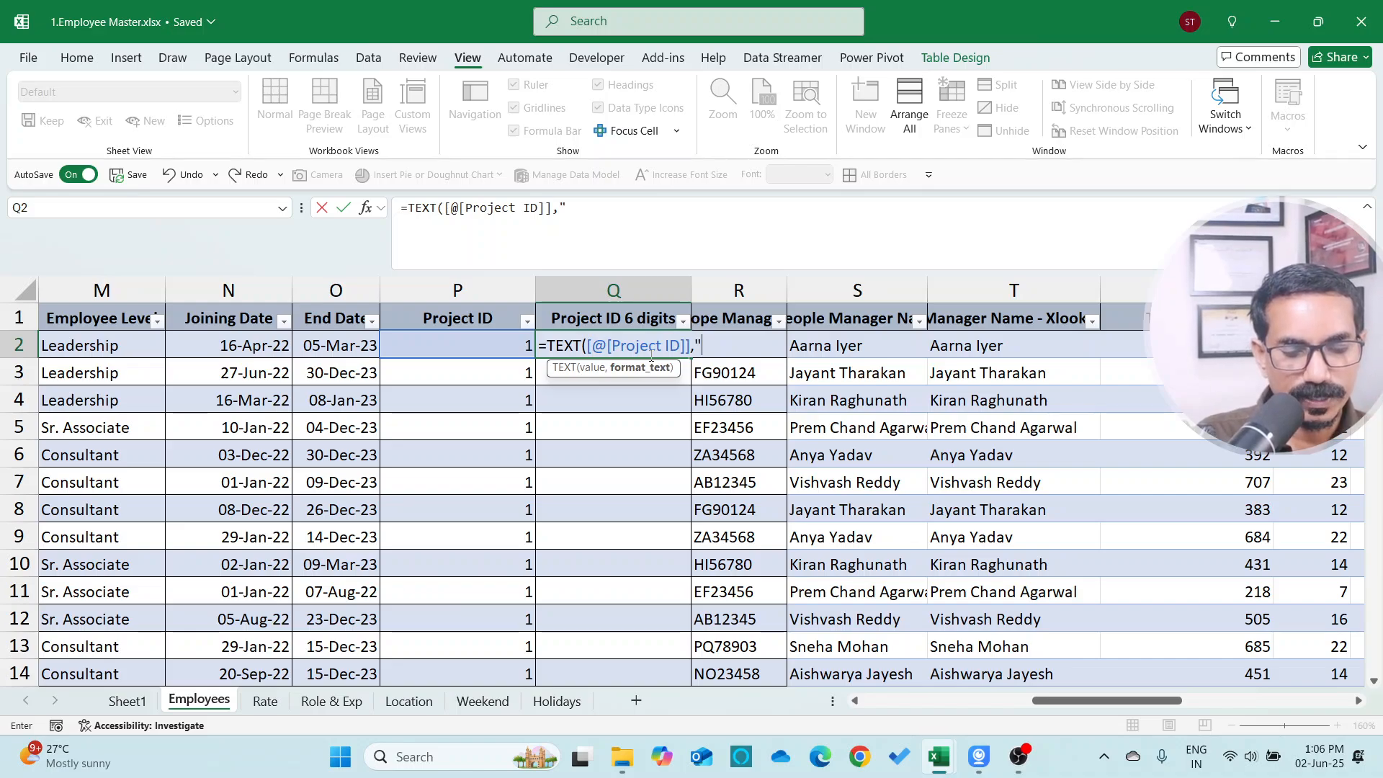
type("000\"")
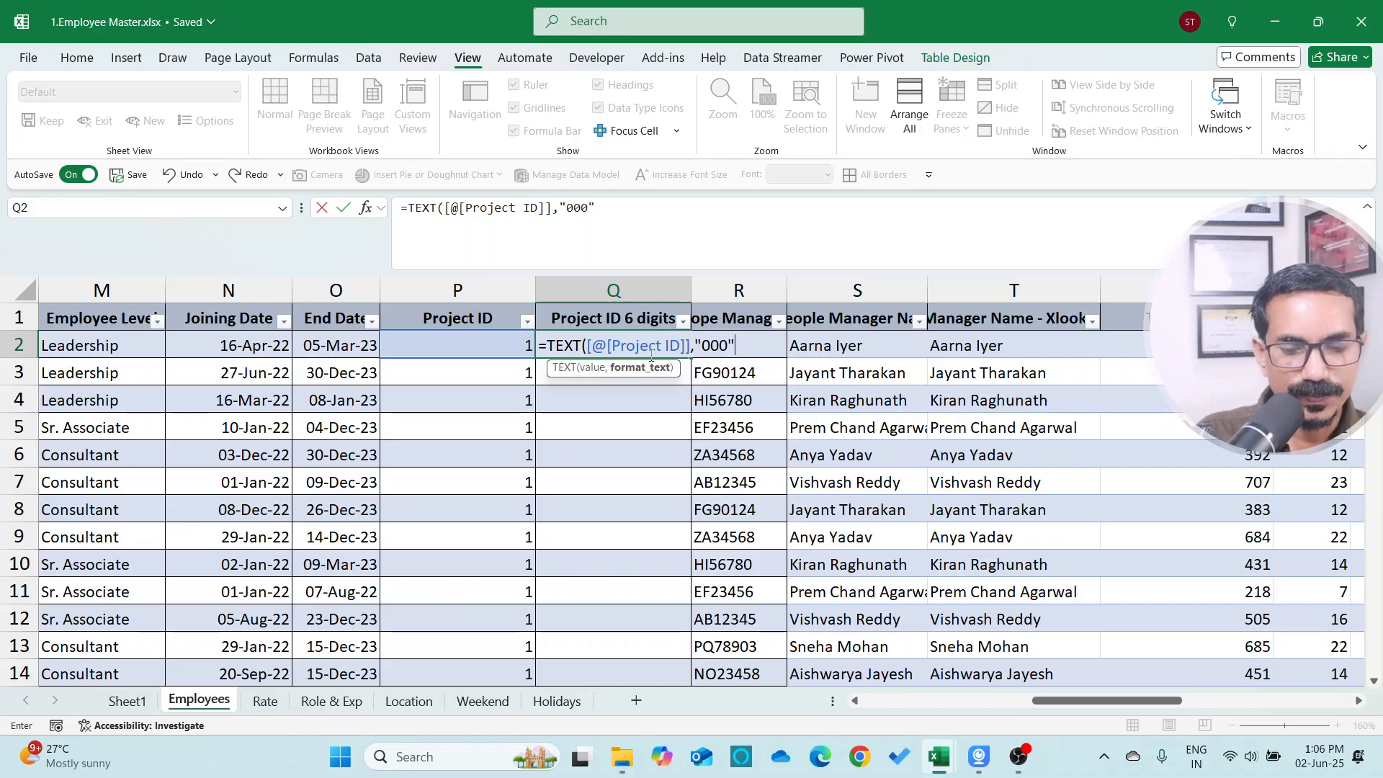
type(")")
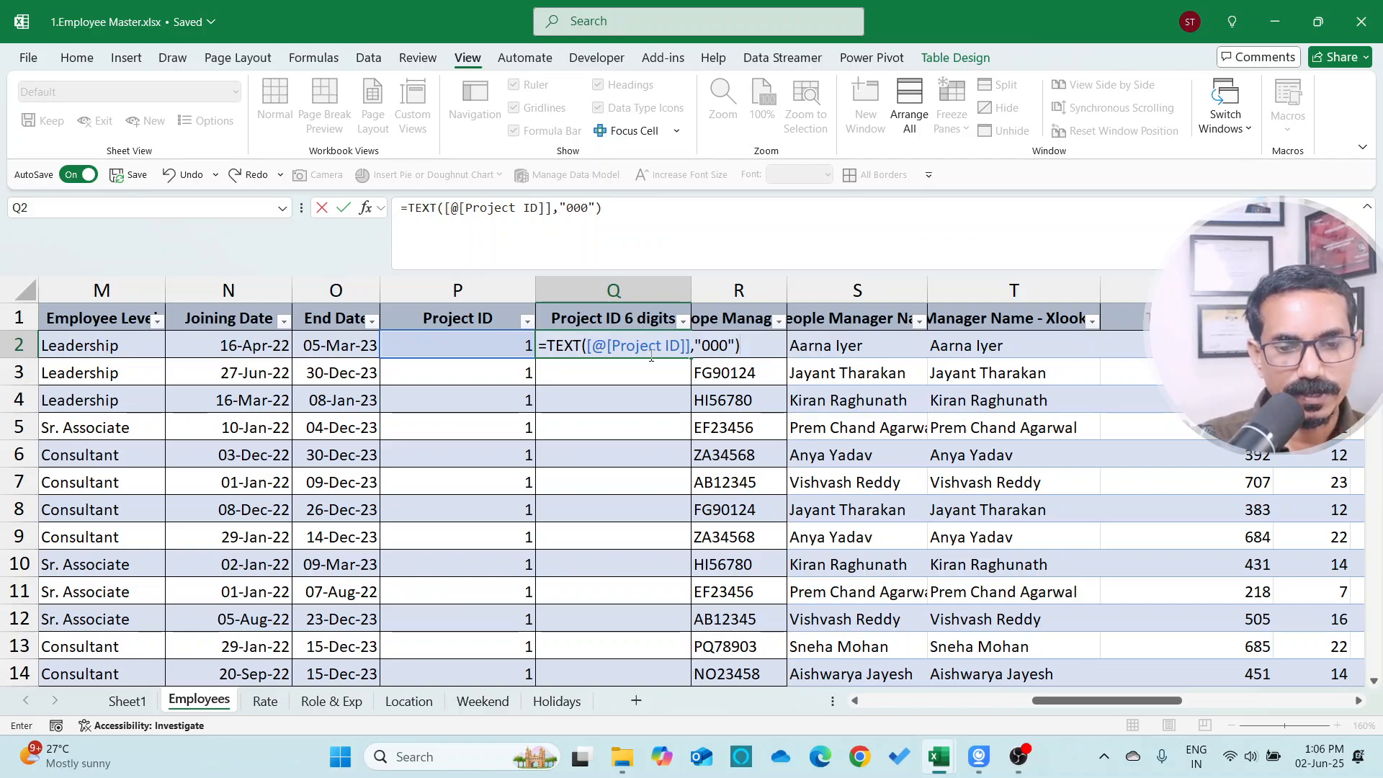
key("Return")
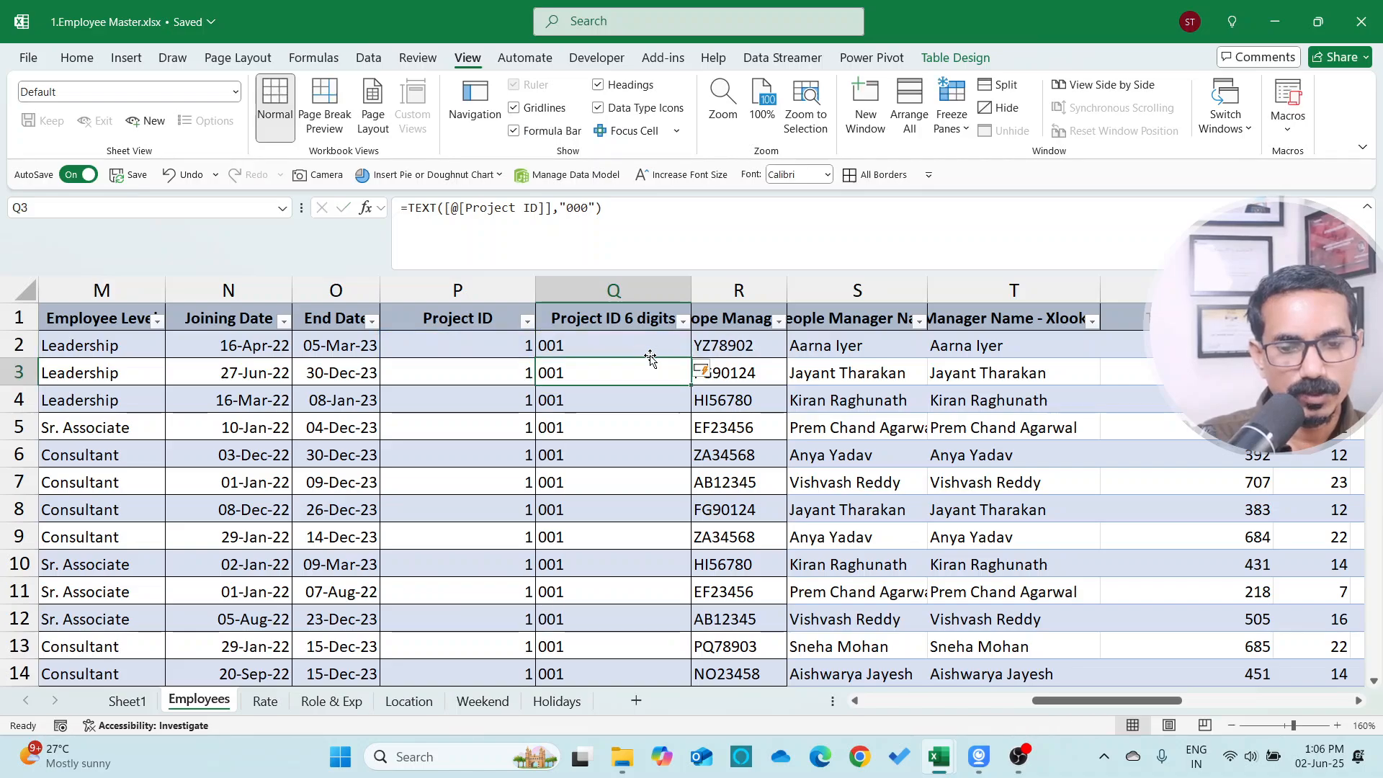
Examine the "000" format code inside the TEXT formula in the formula bar
key("Up")
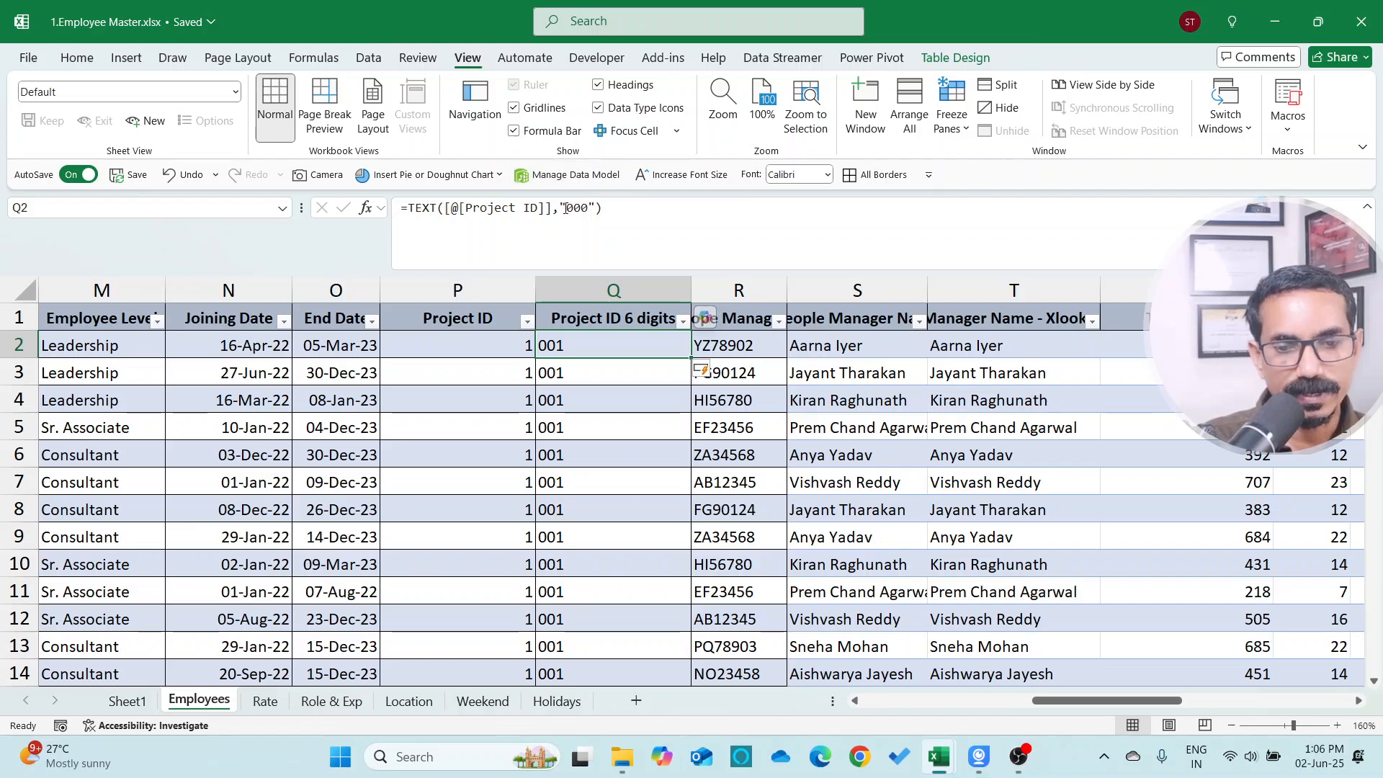
left_click_drag(566, 207, 589, 208)
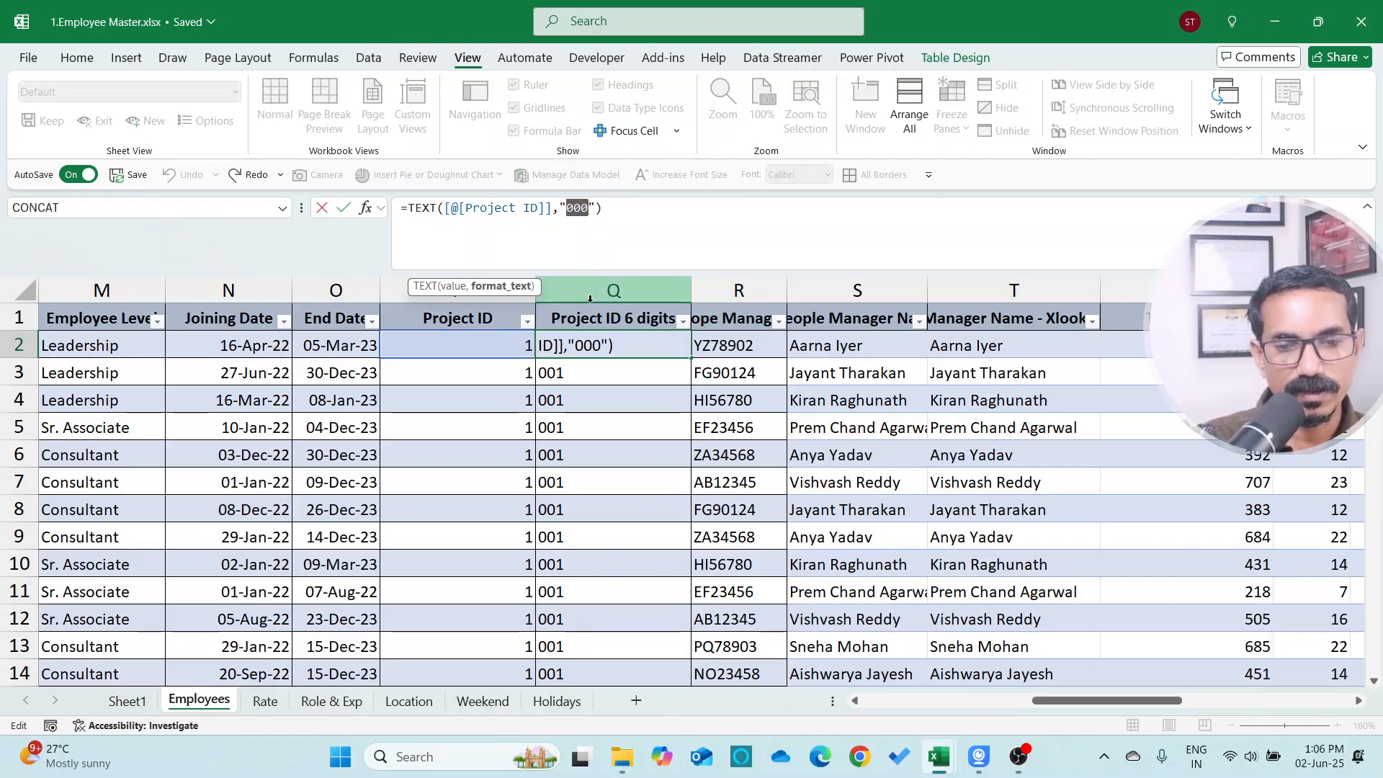
key("Escape")
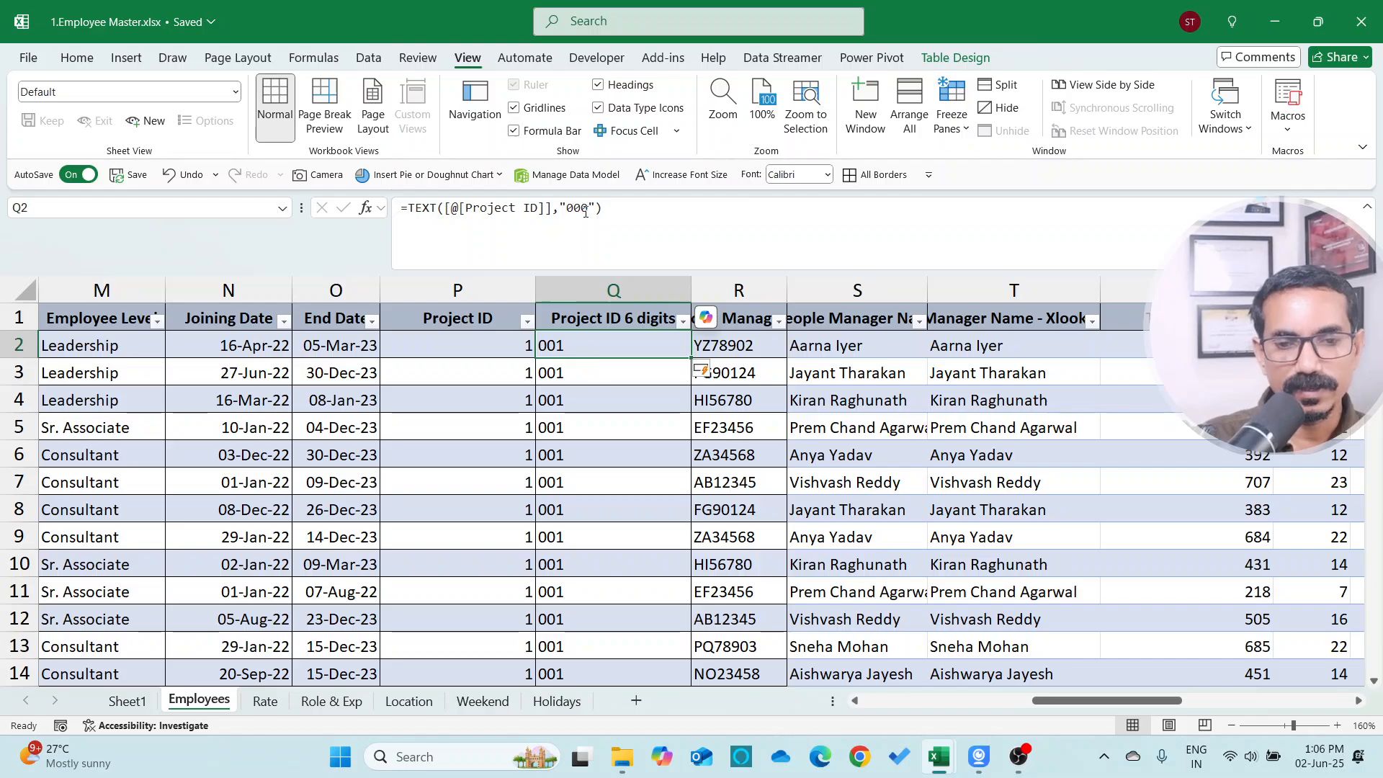
left_click_drag(565, 208, 593, 208)
key("Escape")
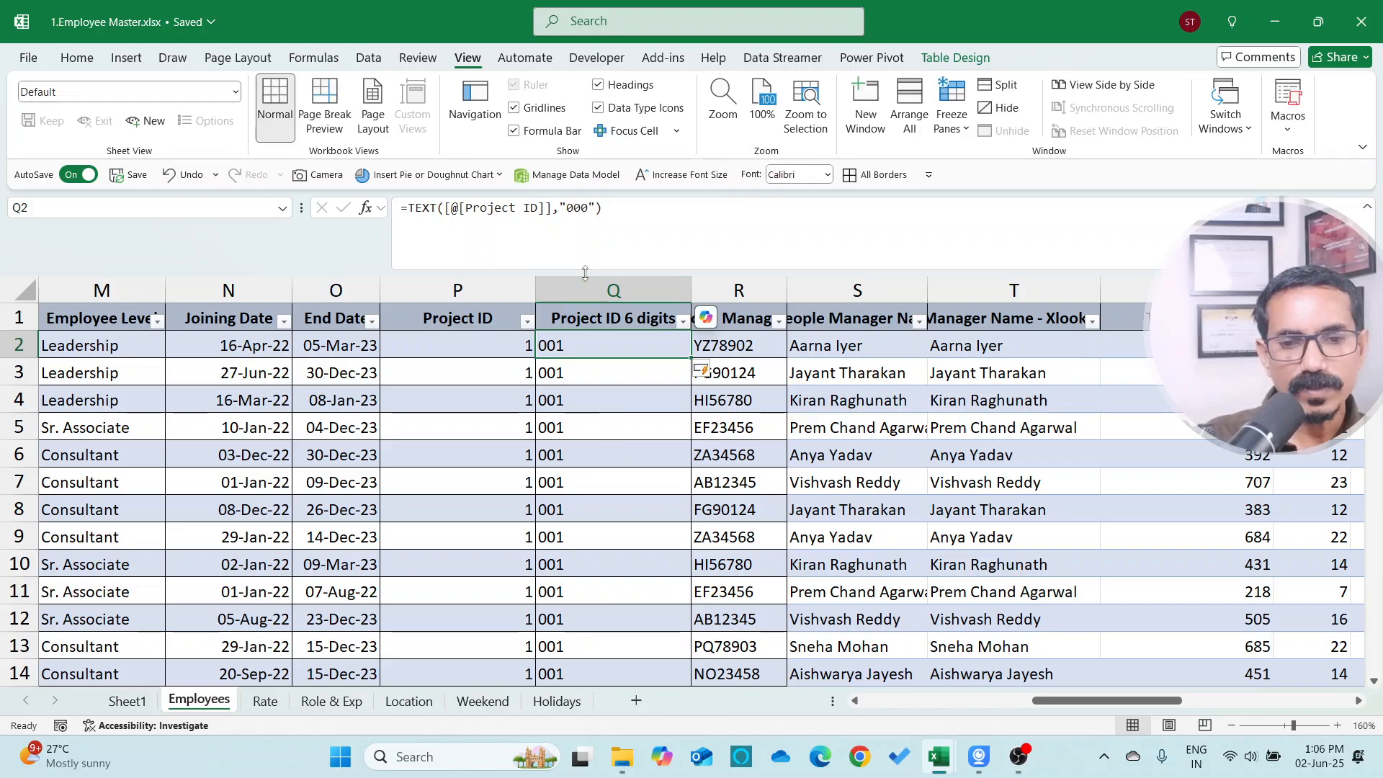
left_click_drag(564, 208, 581, 208)
key("Escape")
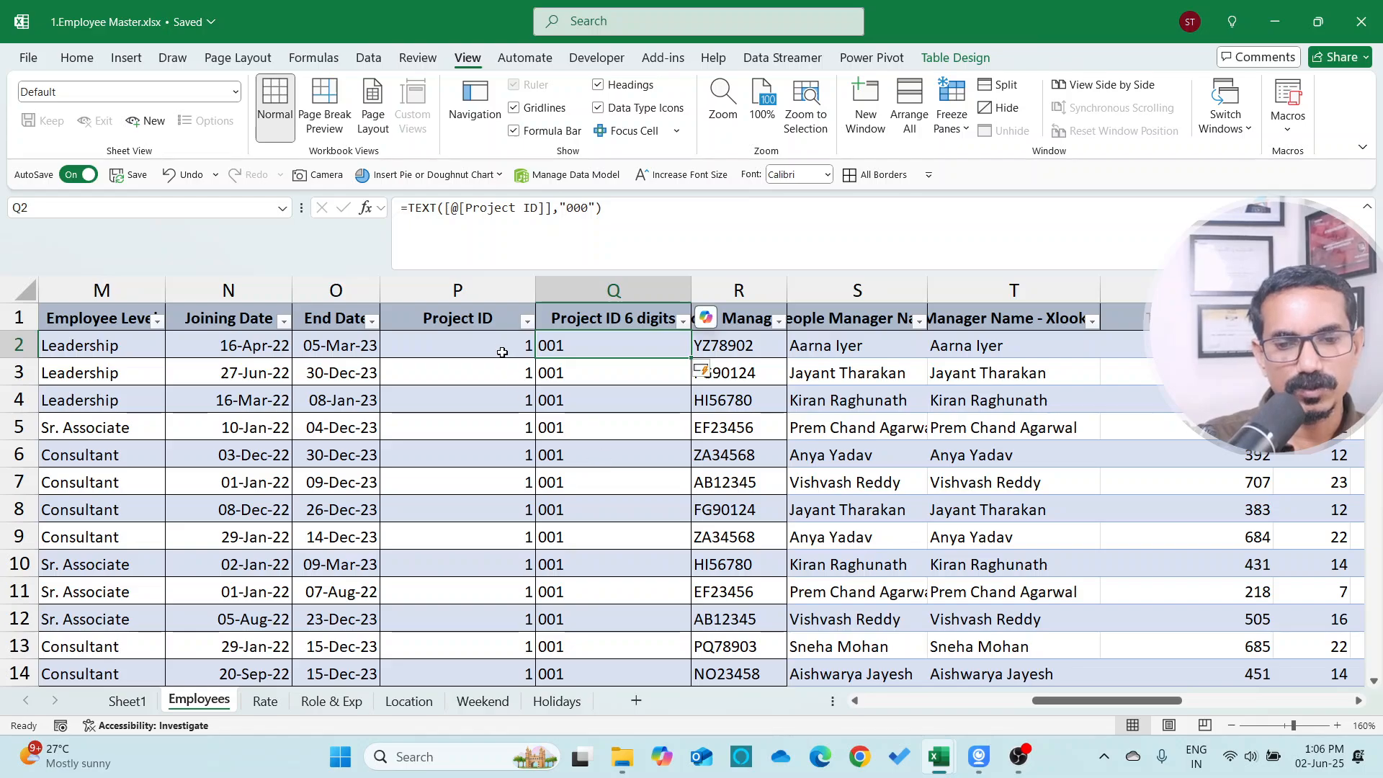
left_click(505, 345)
left_click(584, 346)
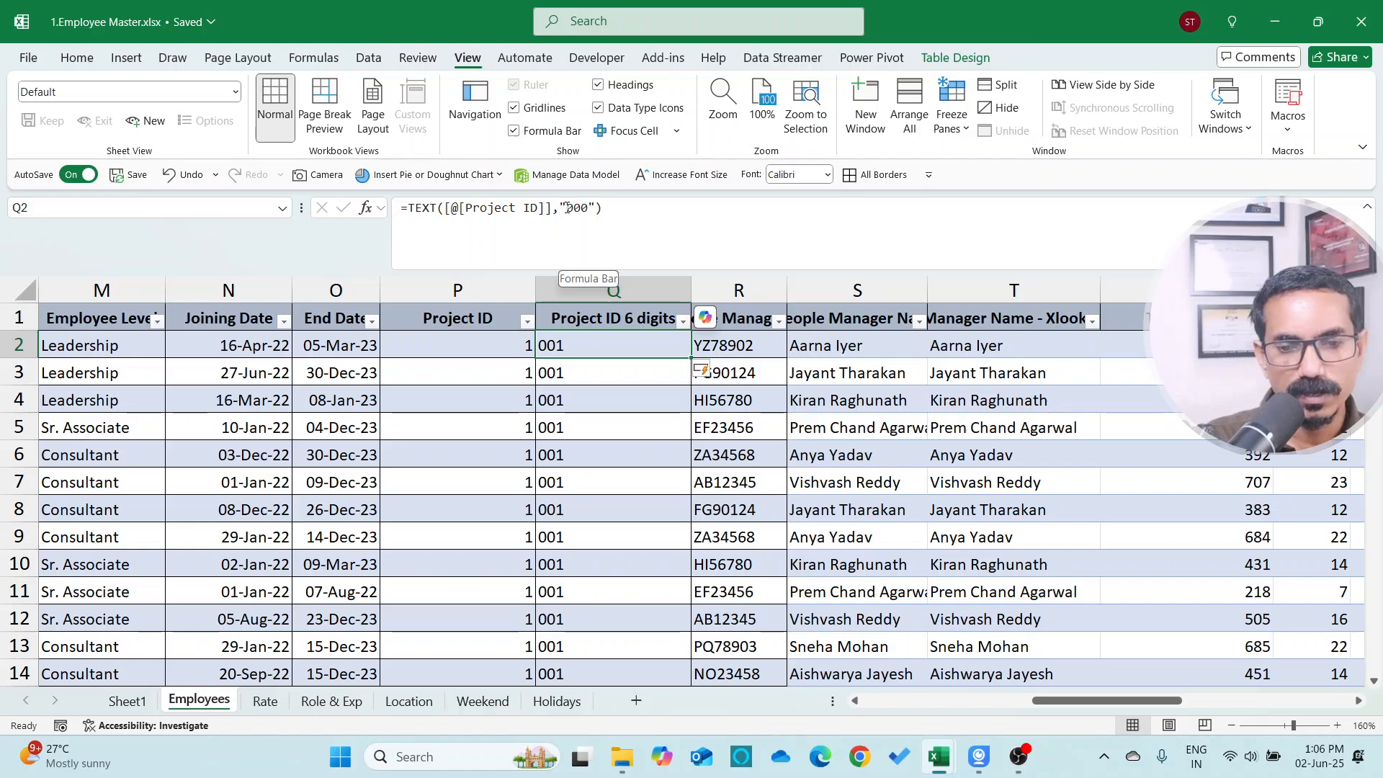
left_click_drag(566, 208, 581, 208)
key("Escape")
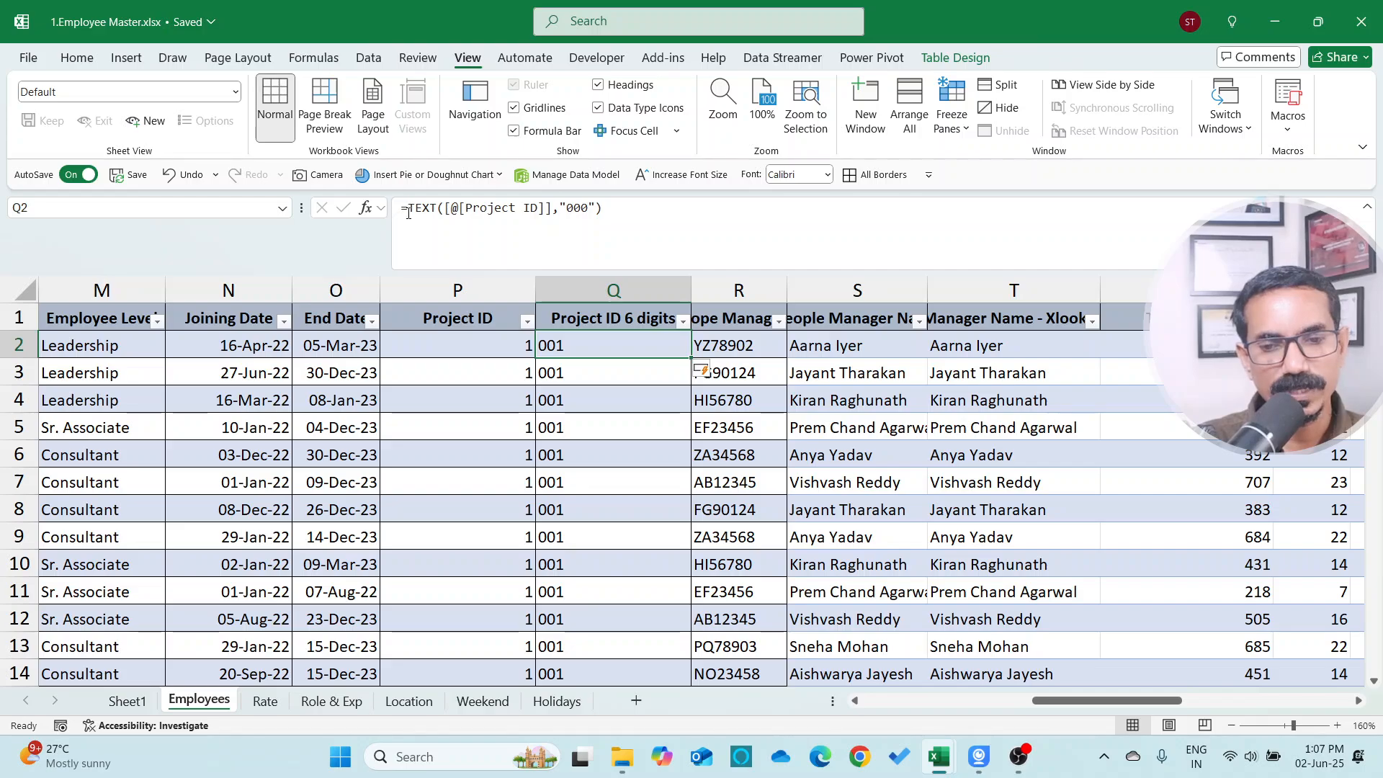
Prefix the first Project ID 6 digits formula with "PID" so it reads ="PID"&TEXT([@[Project ID]],"000")
key("F2")
key("Home")
key("Right")
type("\"PID")
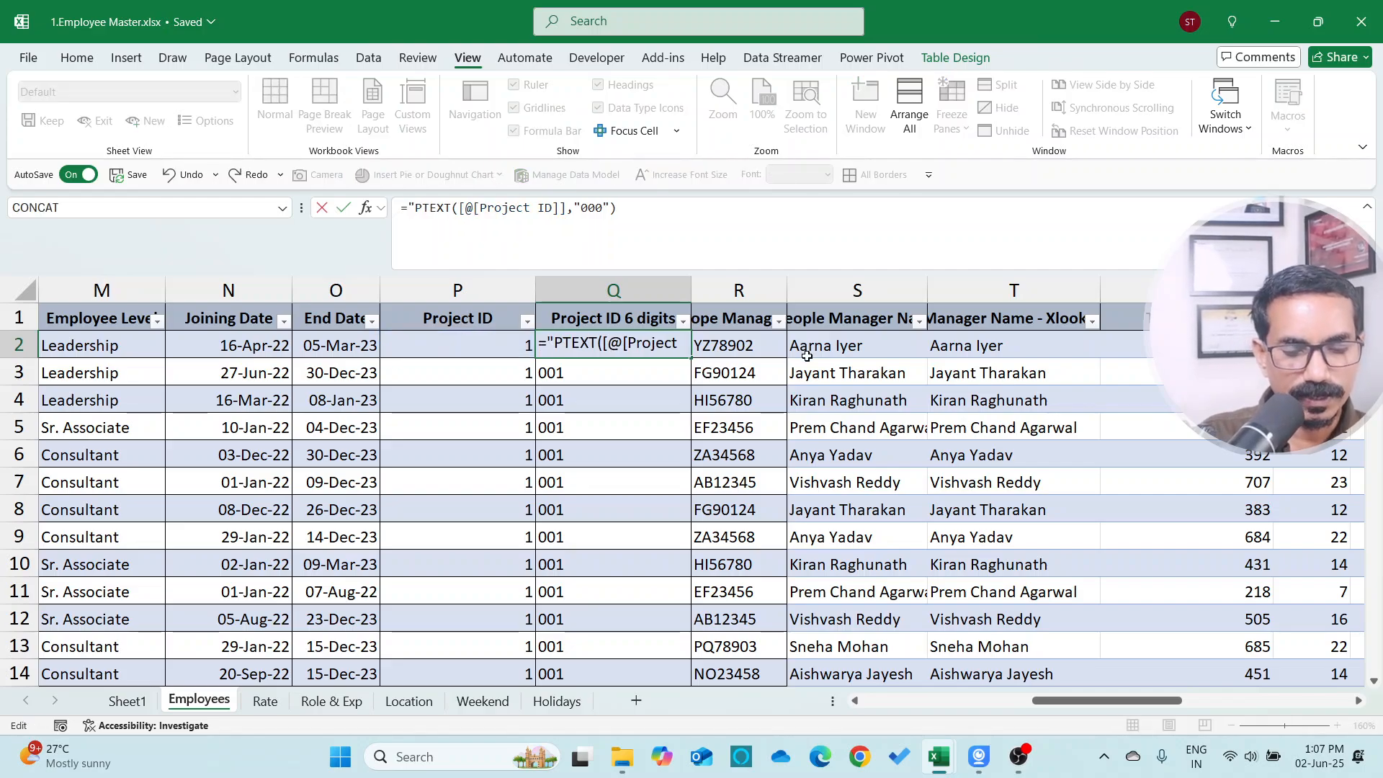
type("\"")
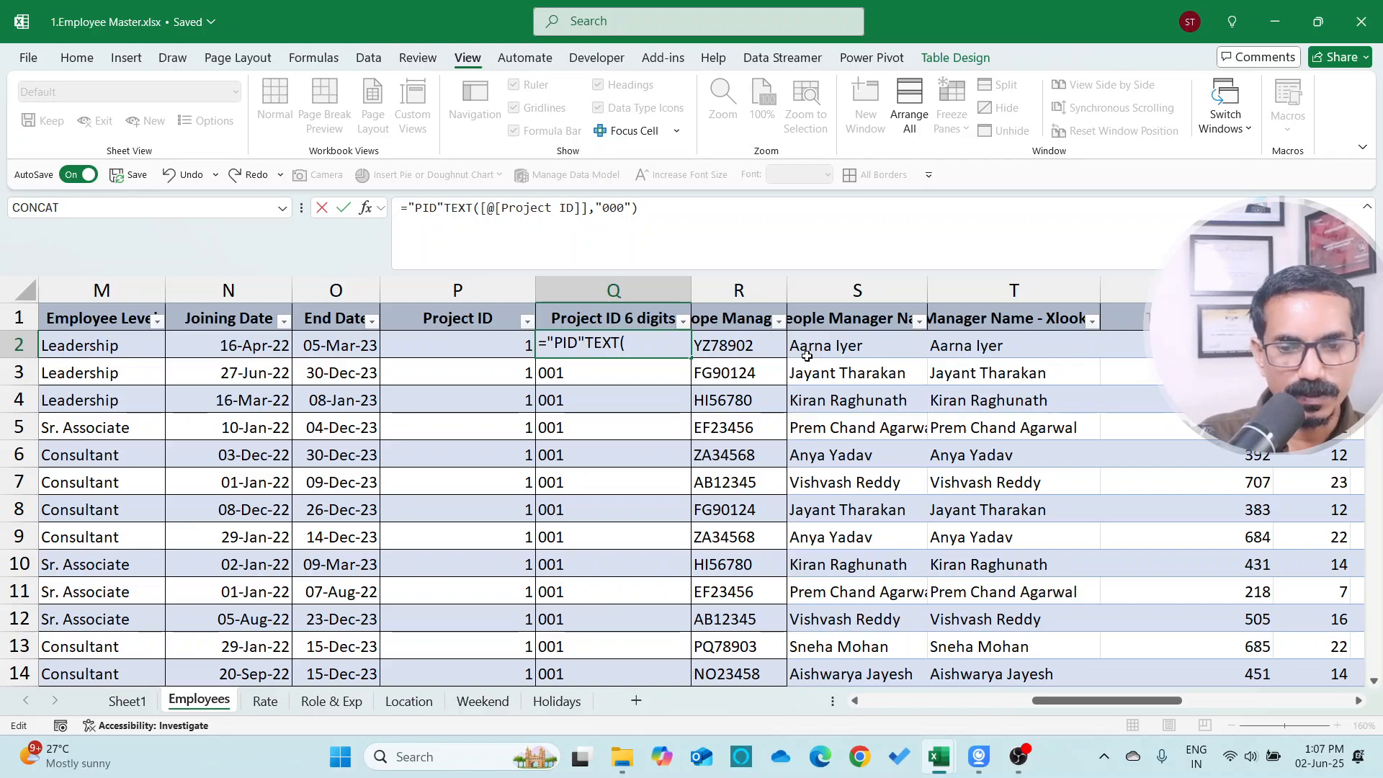
type("&")
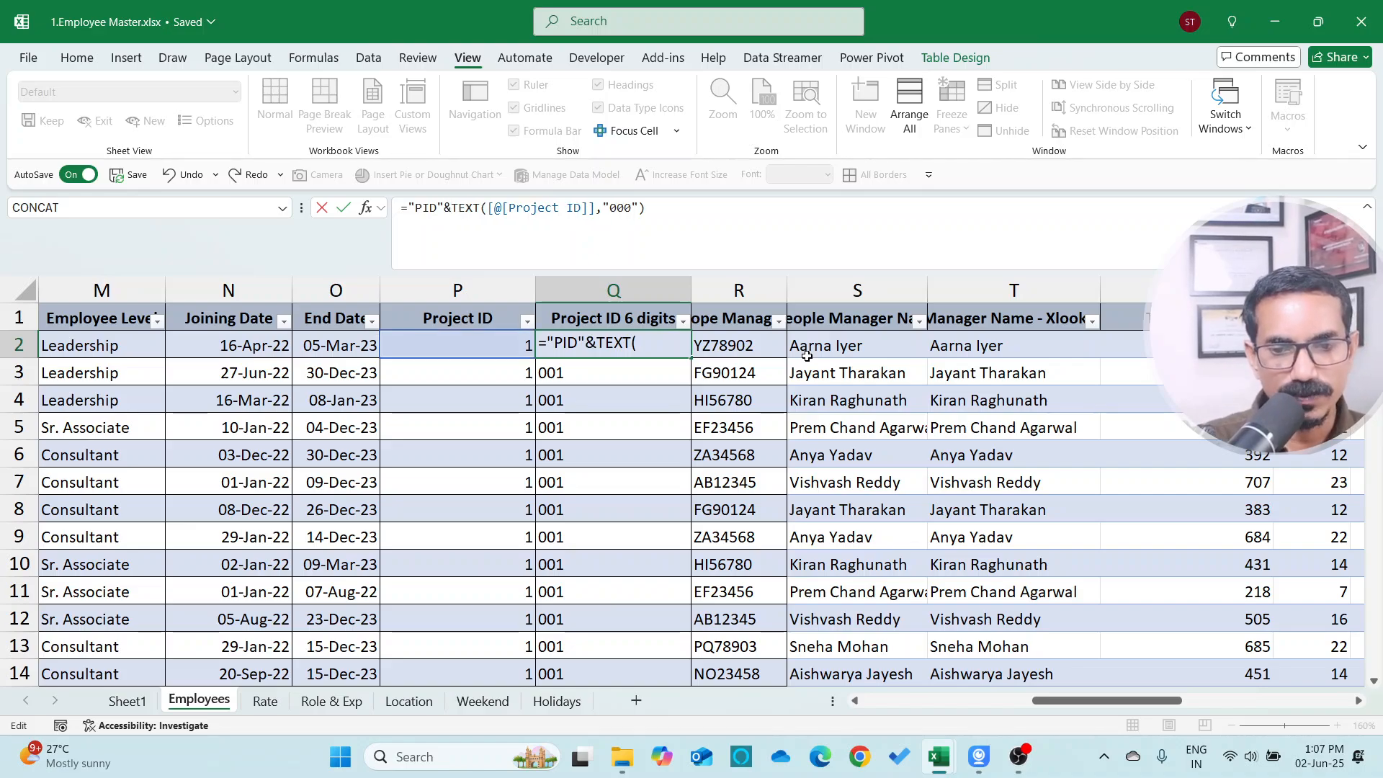
key("Return")
Insert a new table column before the people manager ID column and title it Project Lead
key("Up")
key("Up")
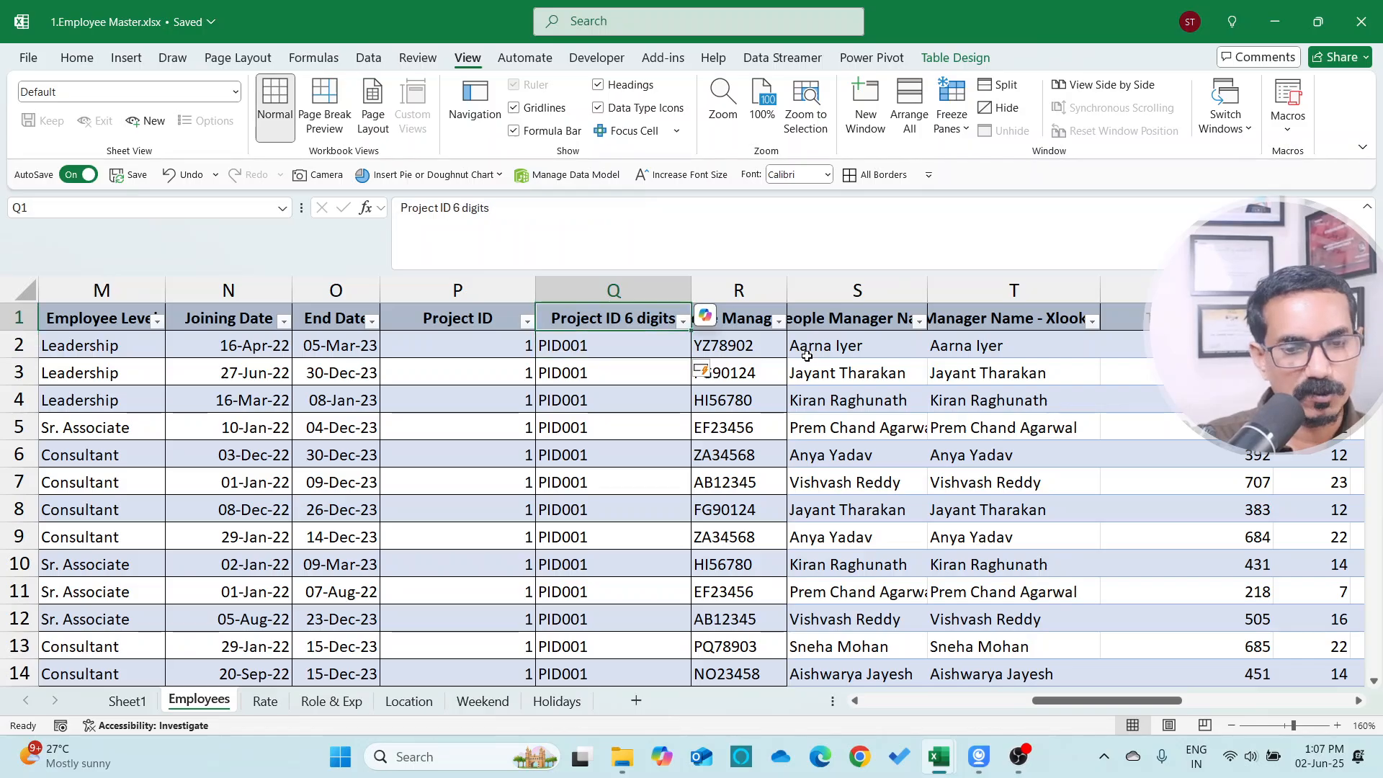
key("Down")
key("ctrl+Down")
key("ctrl+Up")
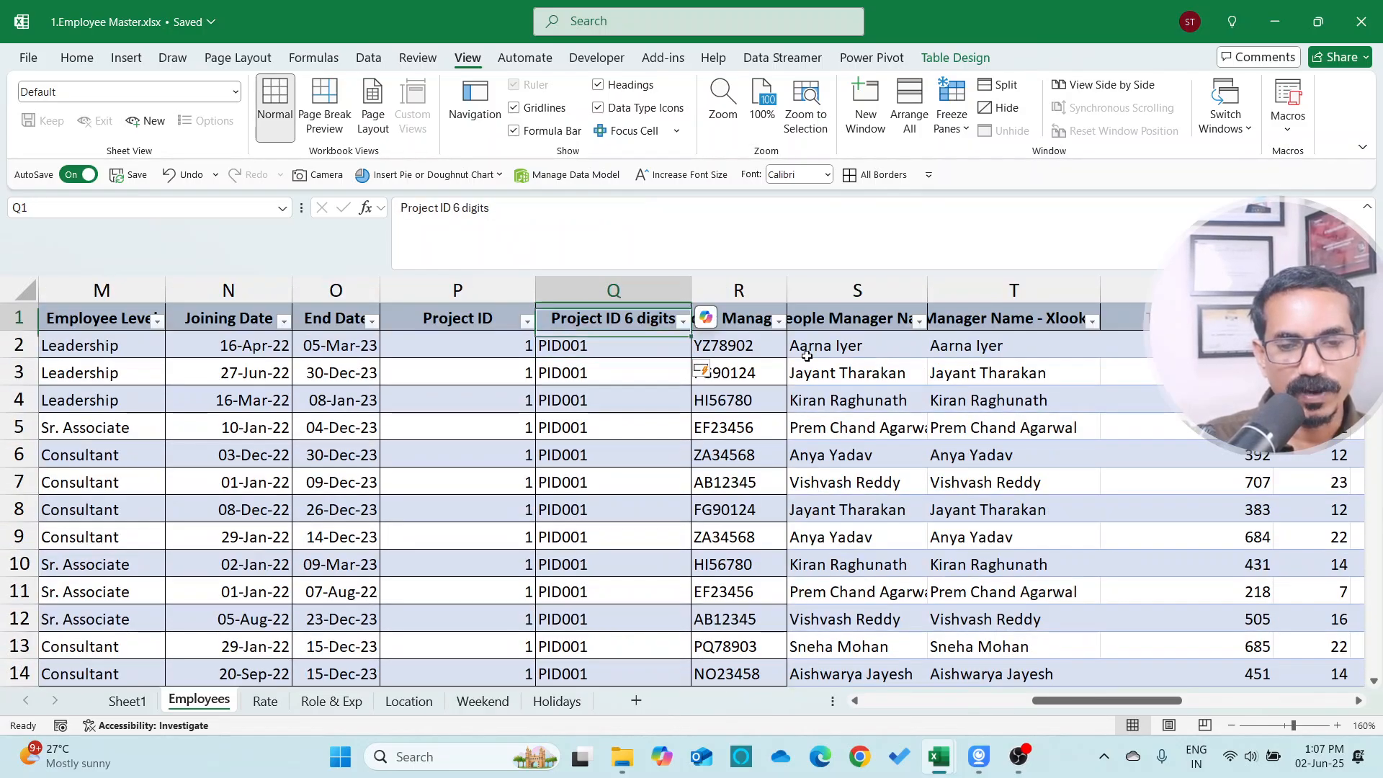
key("Right")
key("Left")
key("Right")
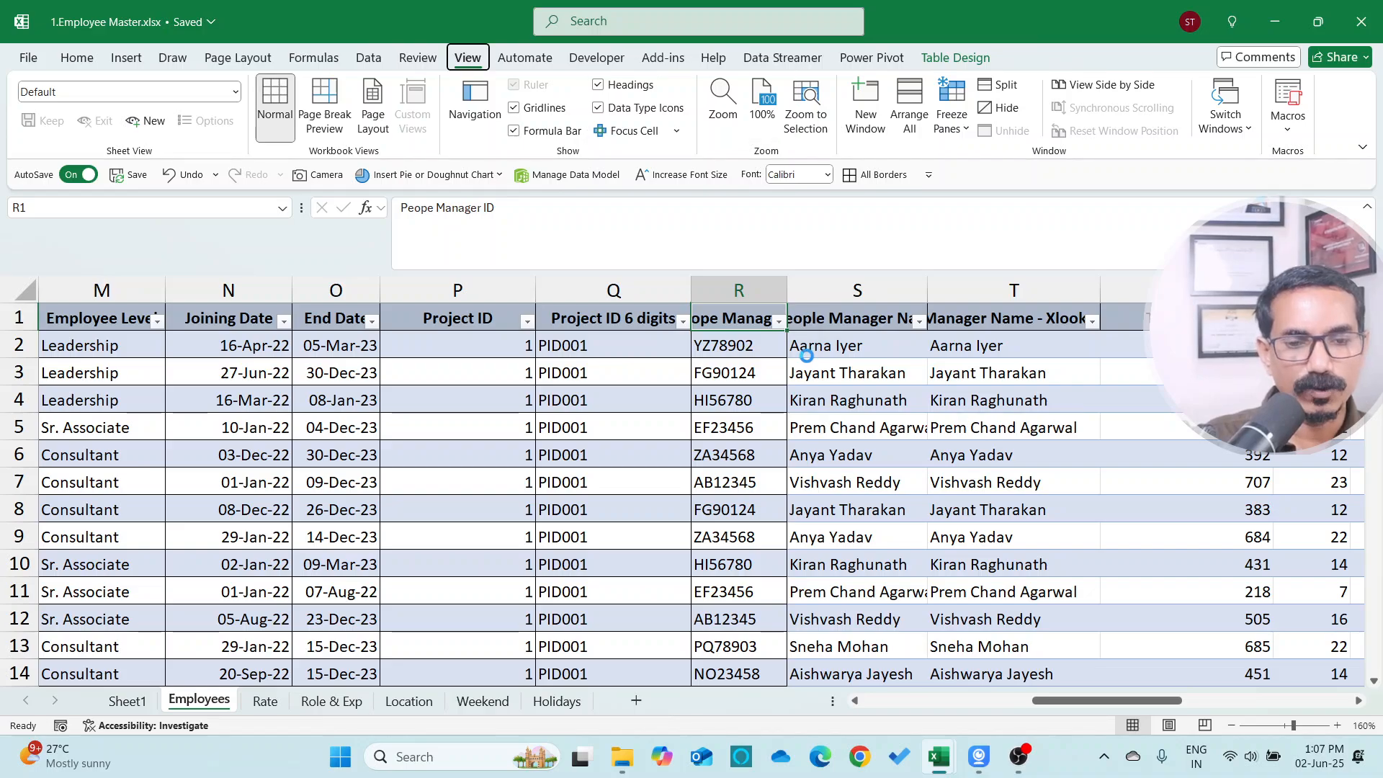
key("ctrl+shift+plus")
type("Project")
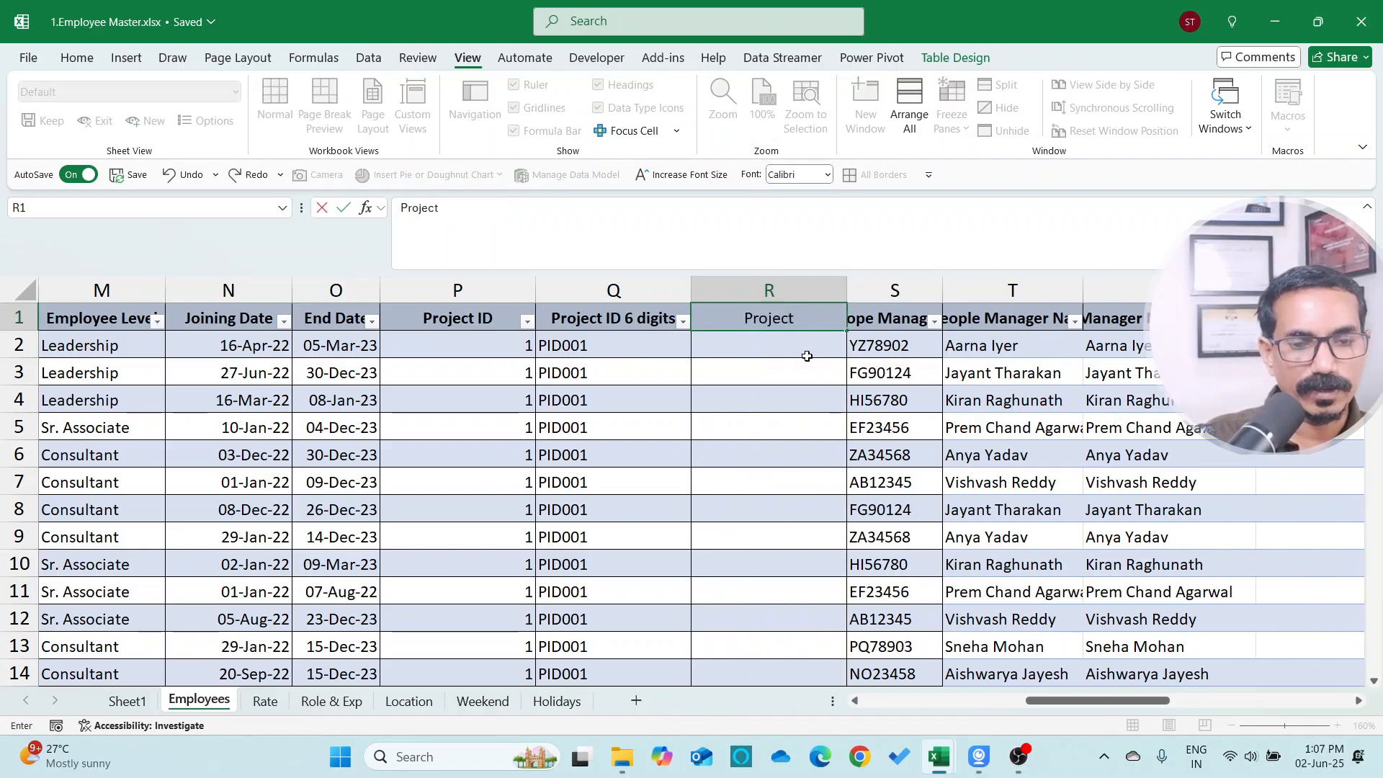
type(" Lead")
key("Return")
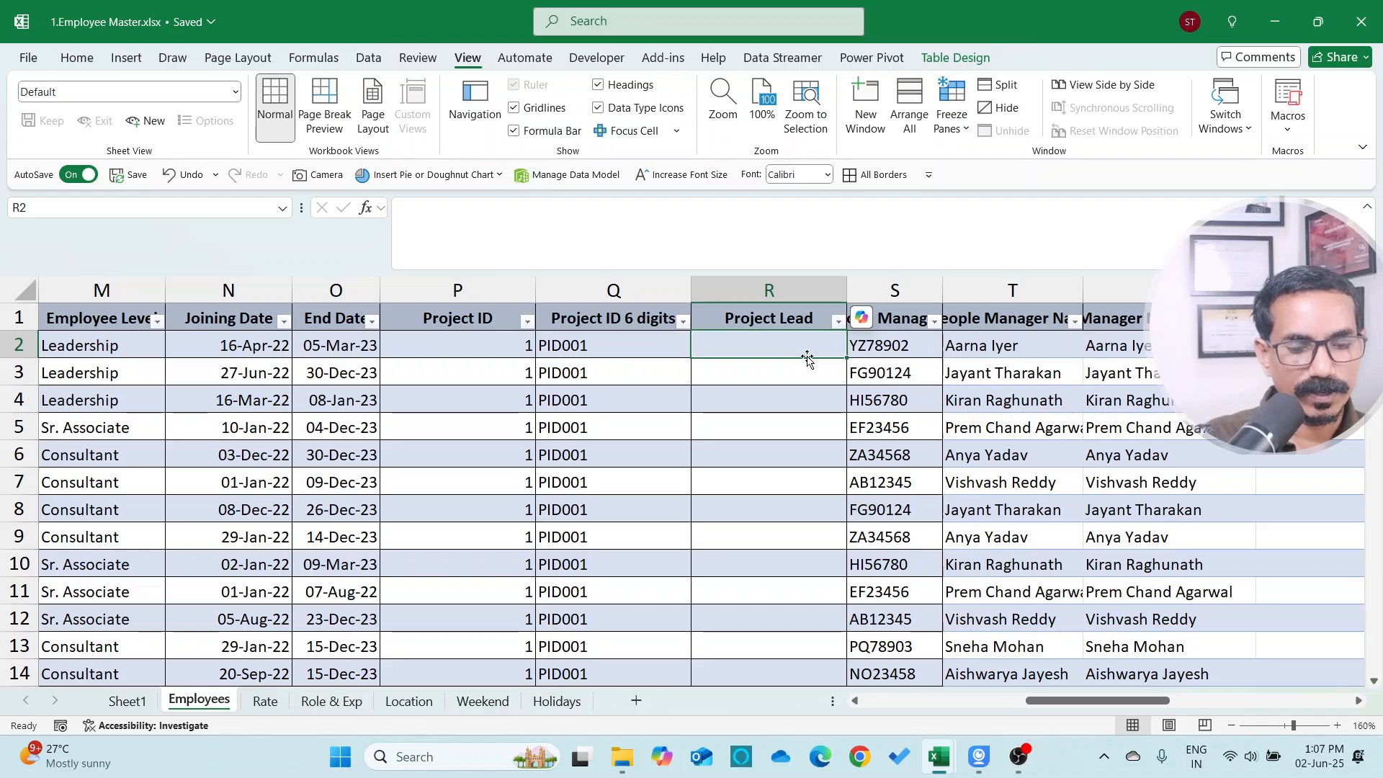
Enter an XLOOKUP in the first Project Lead cell matching Project ID 6 digits against 2.Projects.xlsx Sheet1 D2:D7, returning A2:A7
type("=xl")
key("Tab")
key("Left")
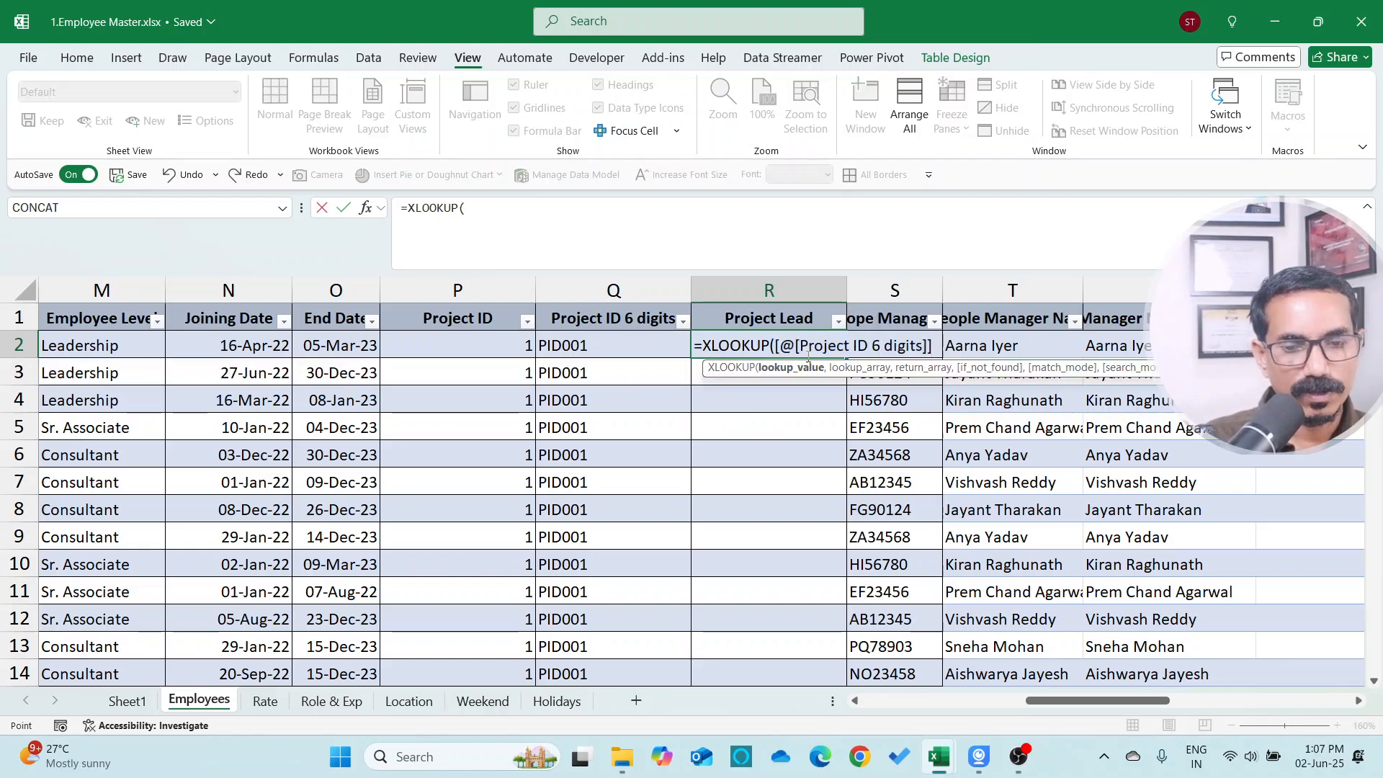
type(",")
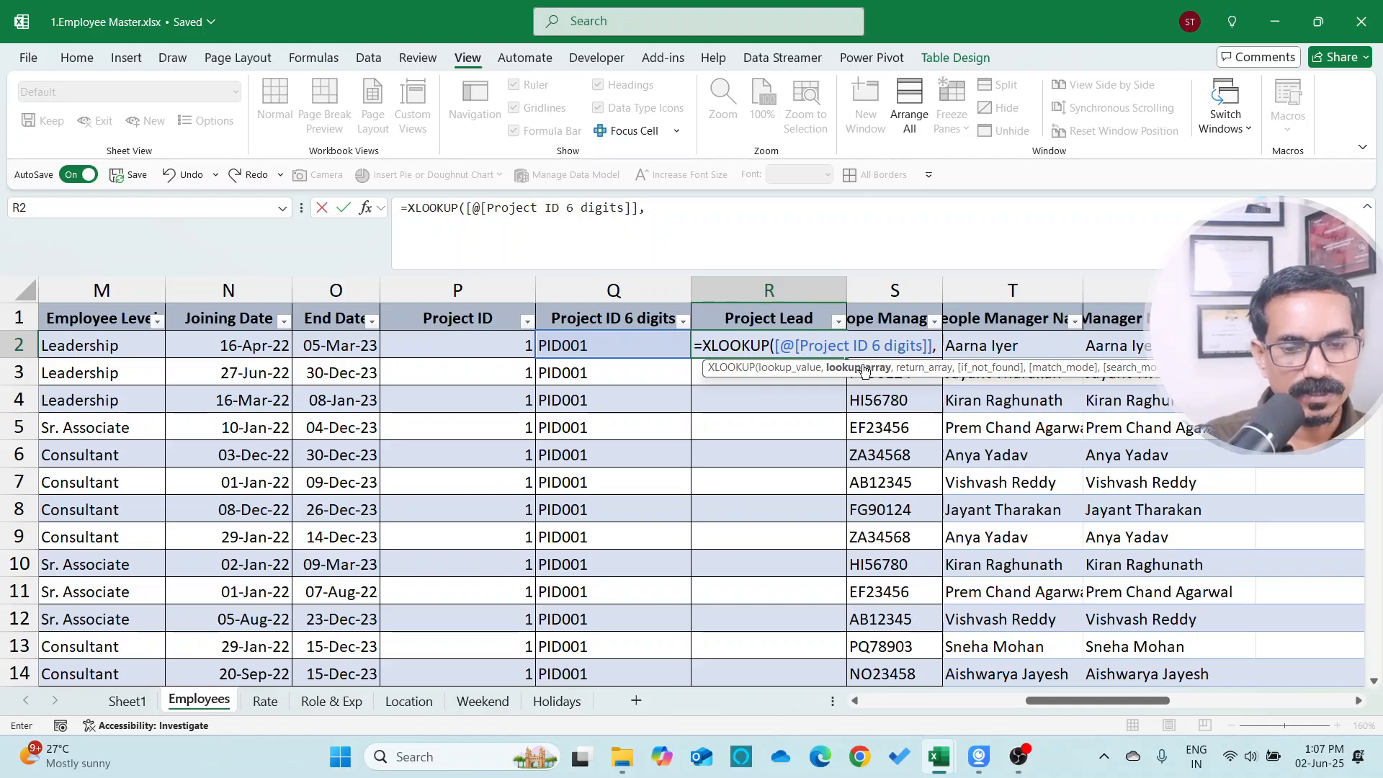
key("ctrl+Tab")
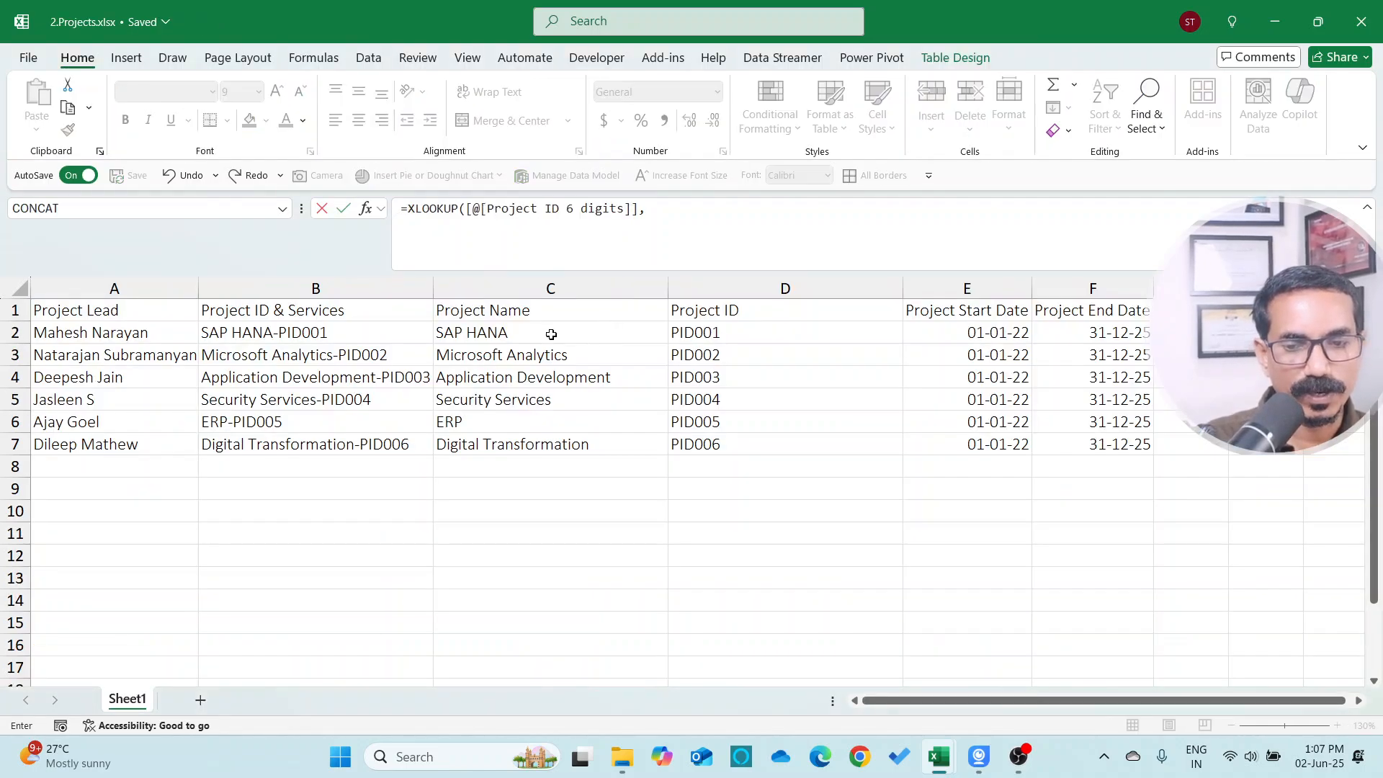
left_click_drag(695, 332, 716, 437)
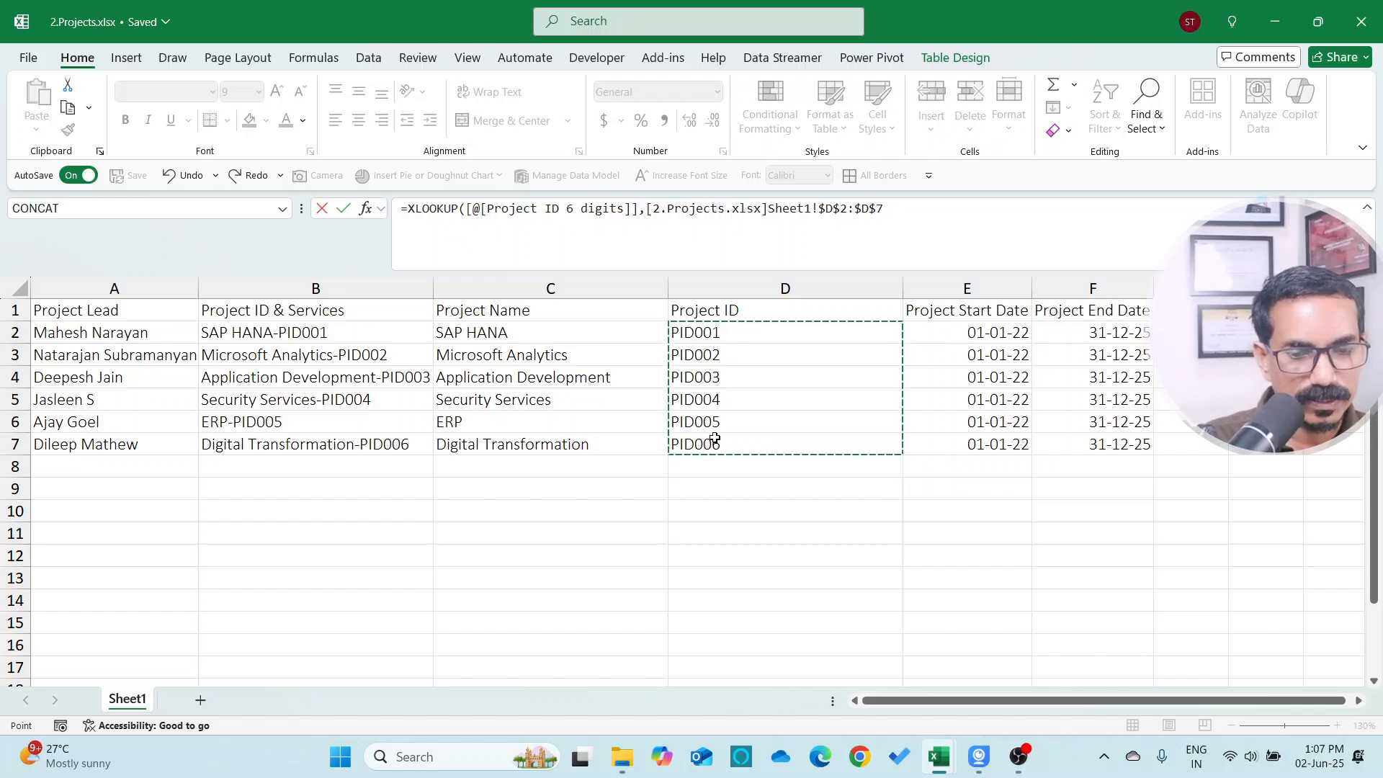
type(",")
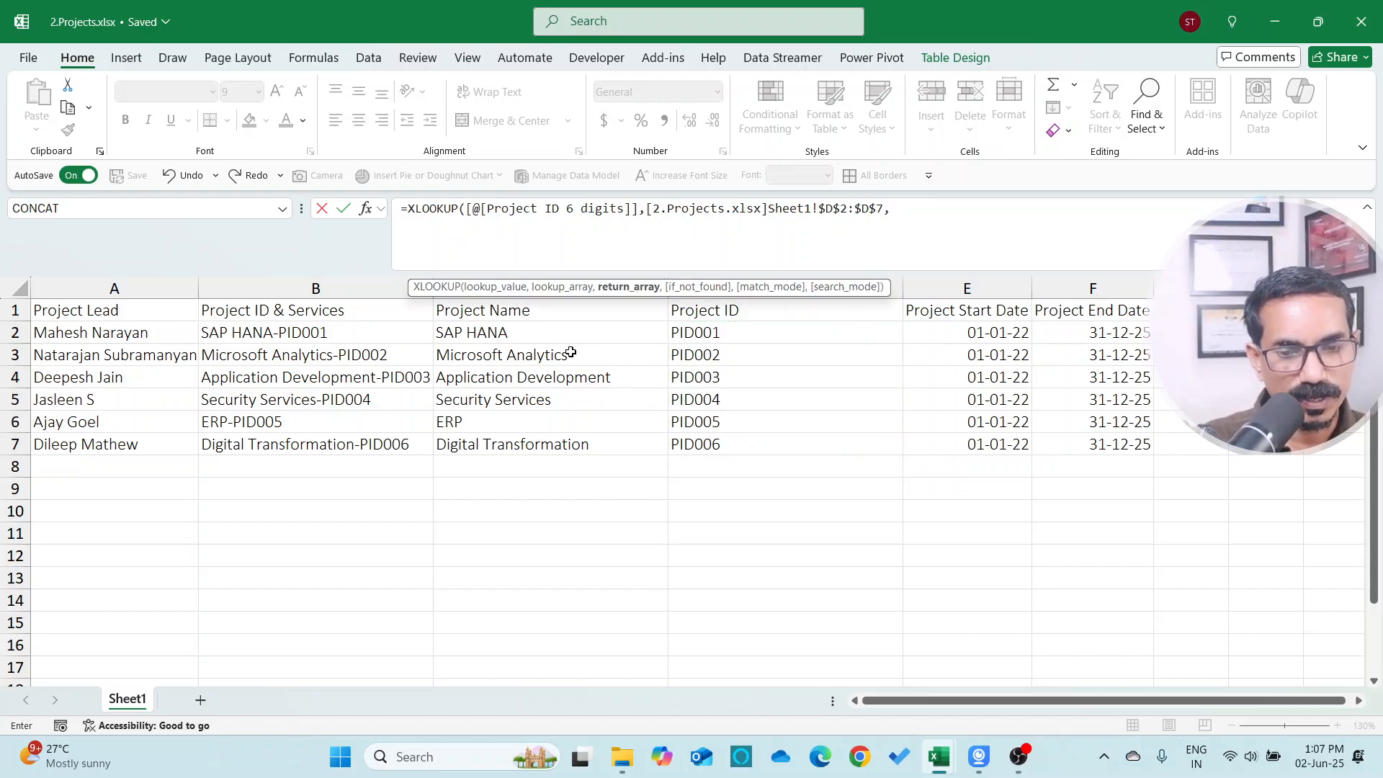
left_click_drag(129, 335, 112, 441)
key("Return")
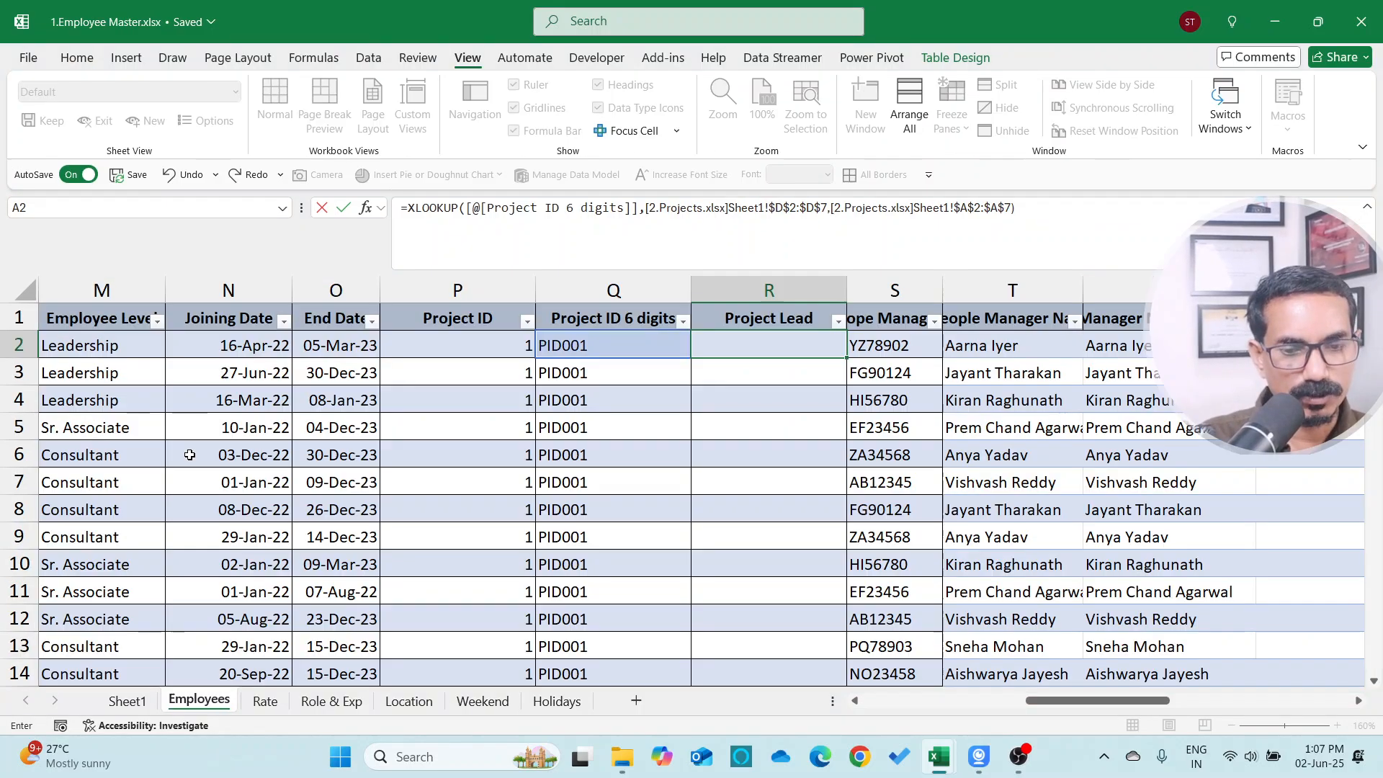
Check the filled Project Lead column and review the question on Sheet1 before returning to Employees
key("Up")
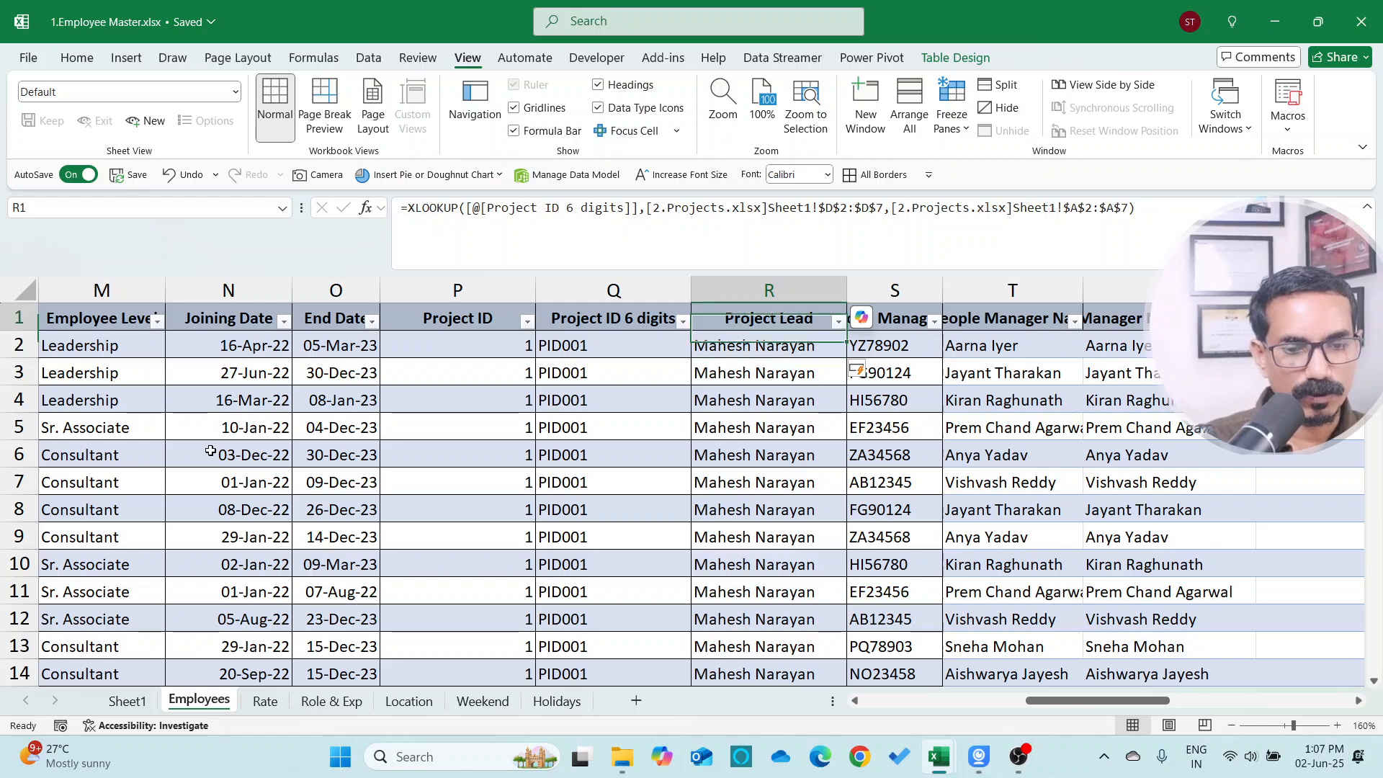
key("Down")
key("Up")
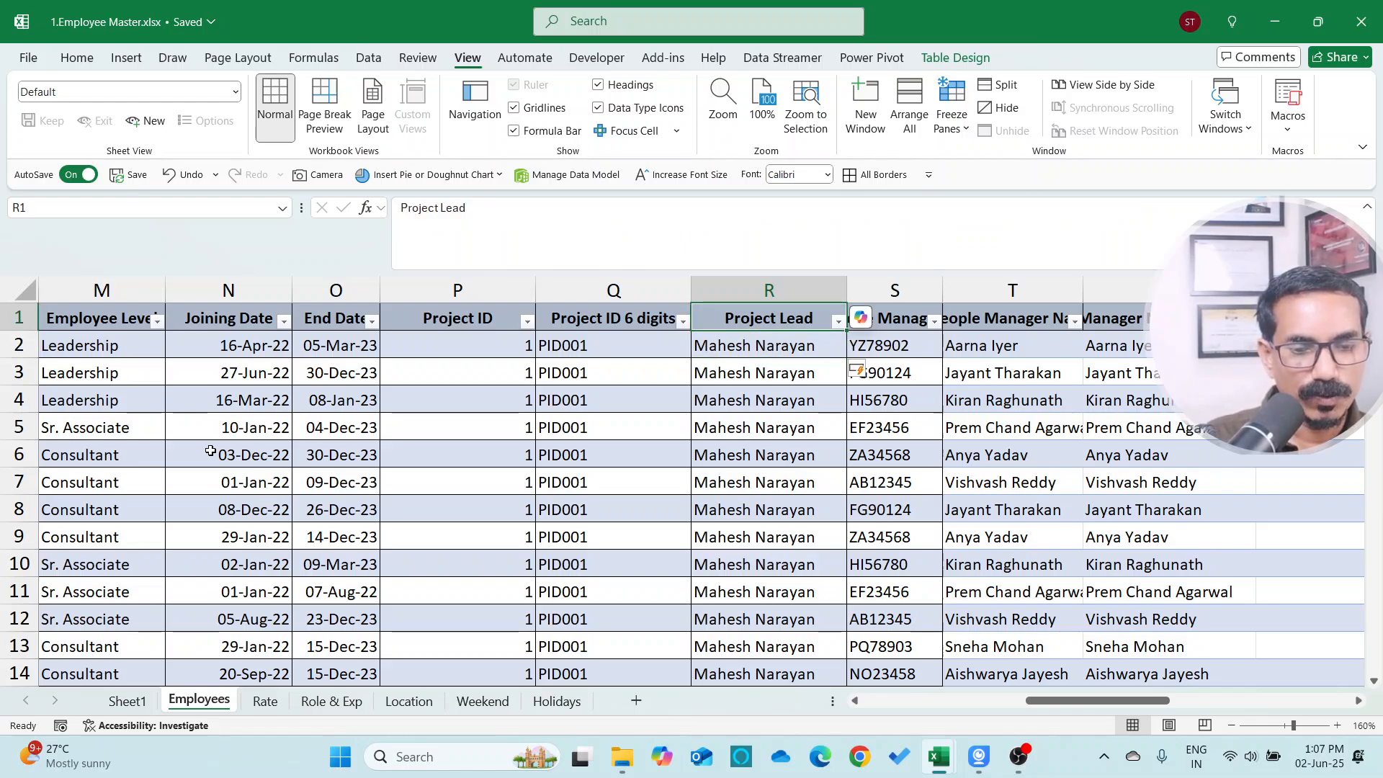
left_click(127, 700)
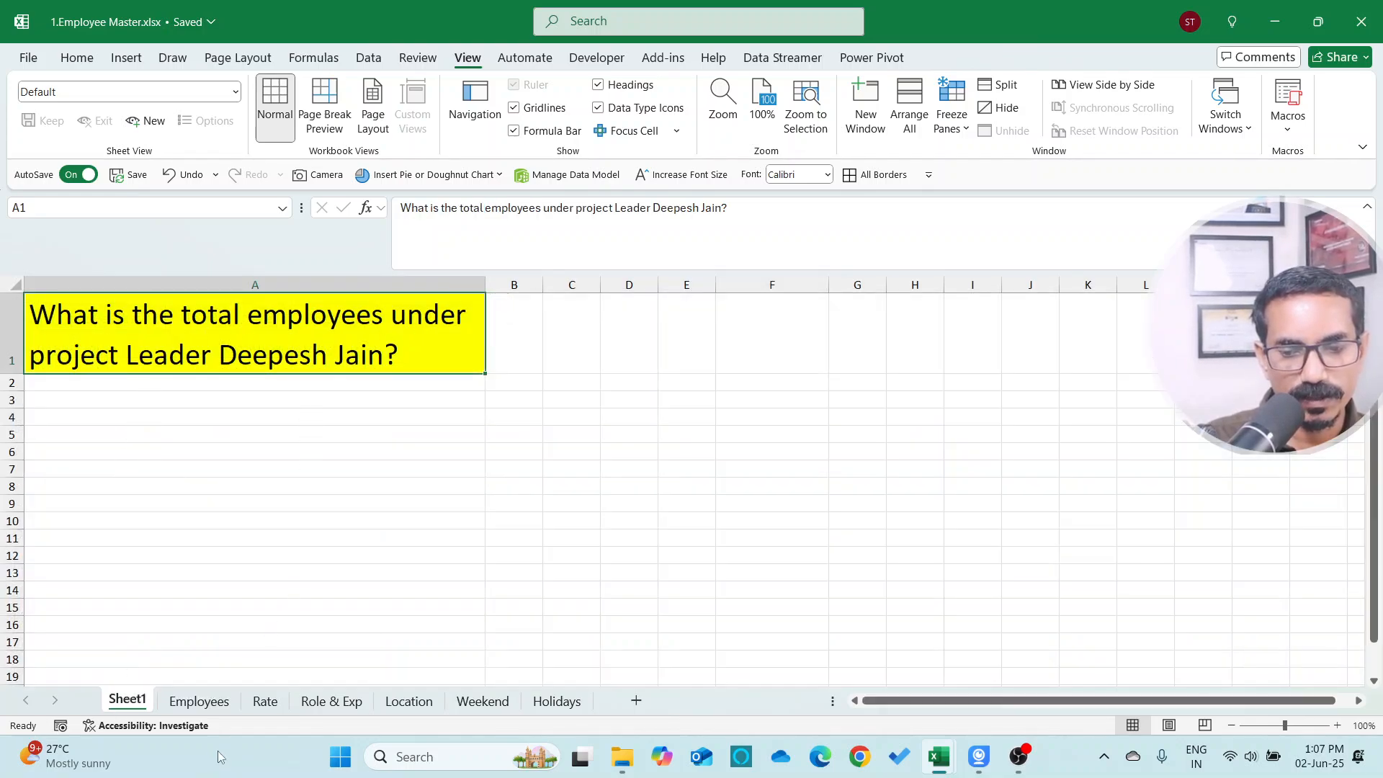
left_click(199, 701)
left_click(595, 352)
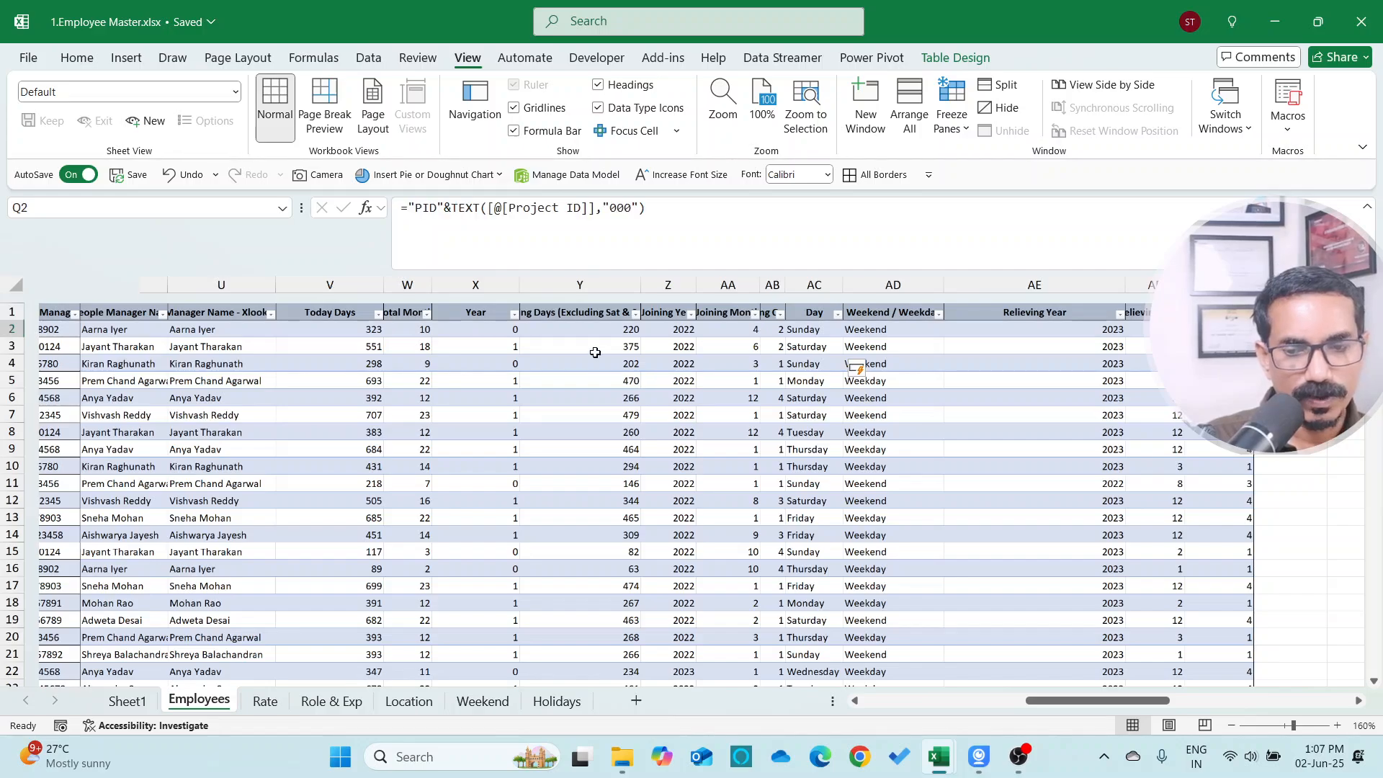
key("ctrl+Left")
key("Up")
key("Right")
key("Right")
key("Right")
key("Right")
key("Right")
key("Right")
key("Right")
key("Right")
key("Right")
key("Right")
key("Right")
key("Right")
key("Right")
key("Right")
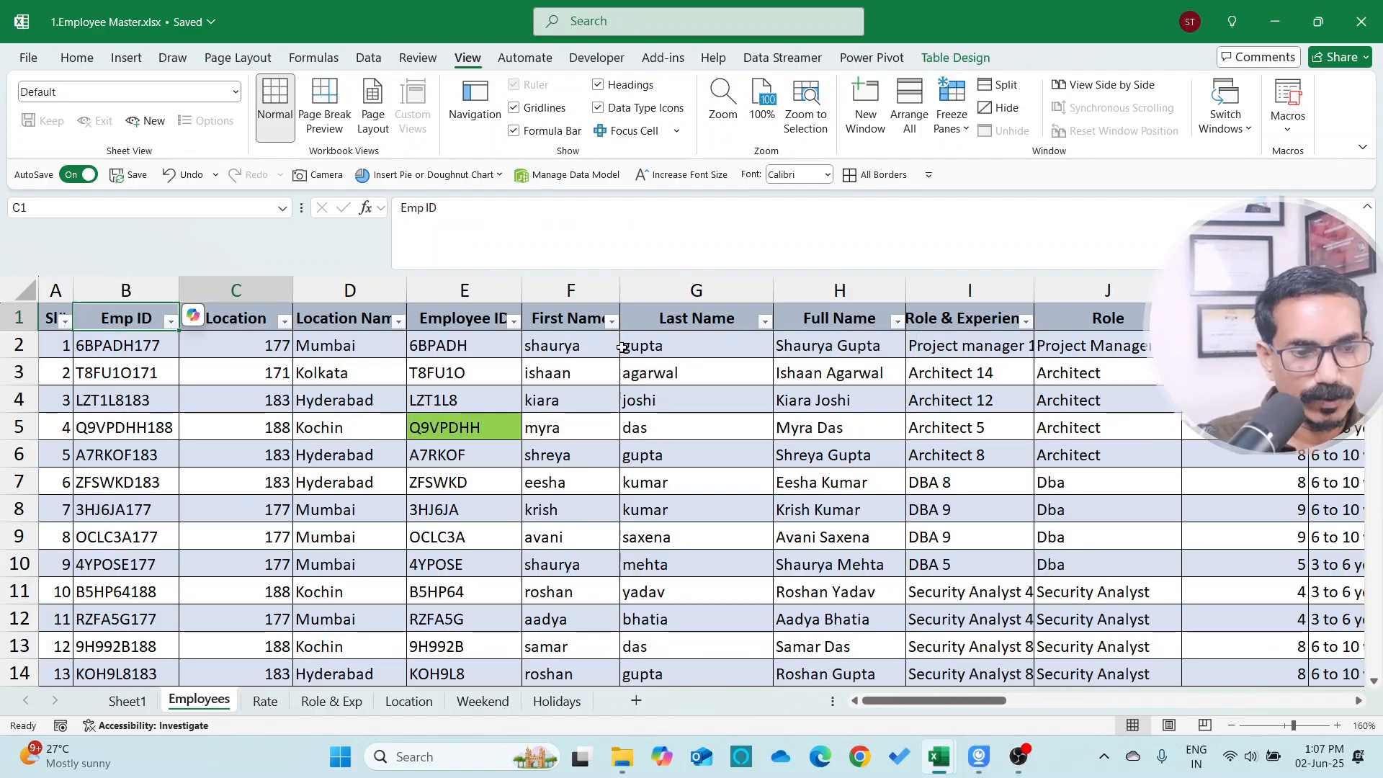
key("Right")
key("Right")
key("Right")
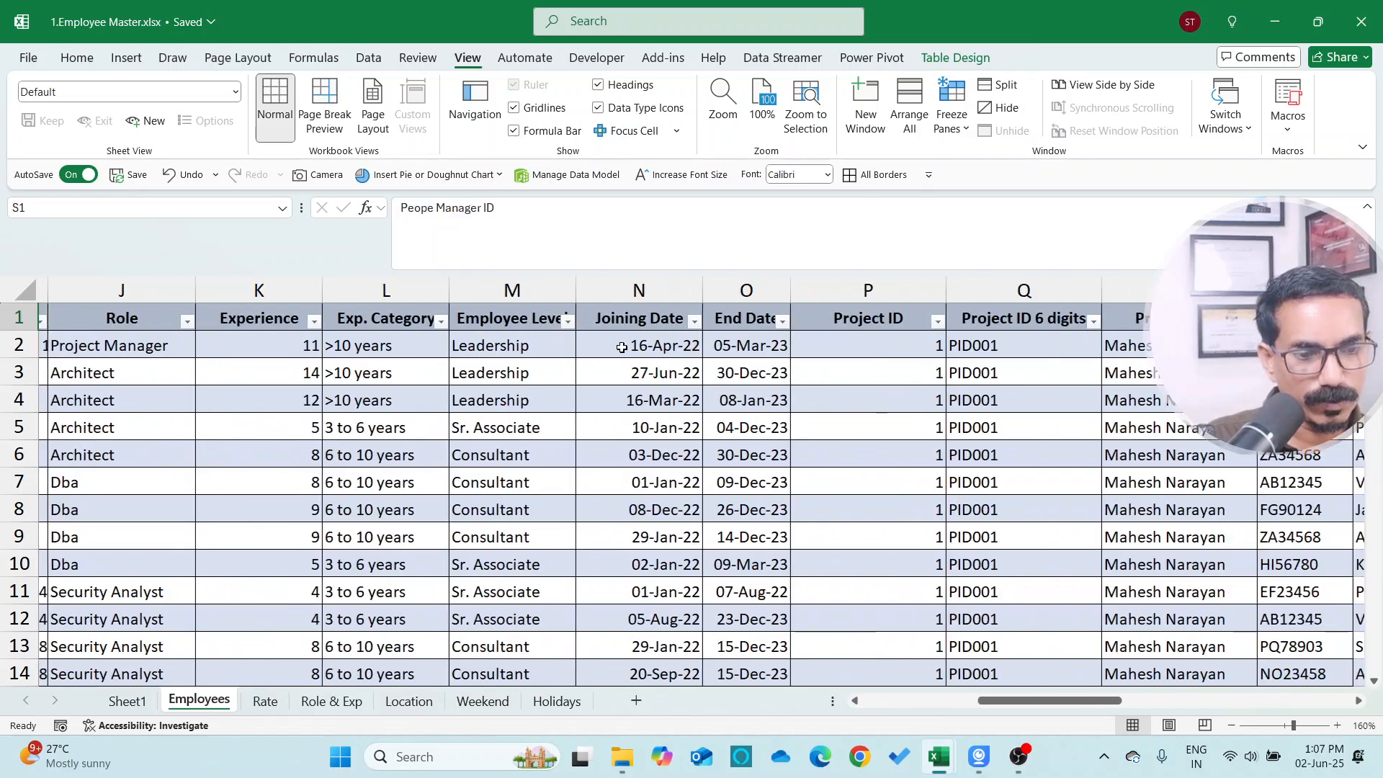
key("alt+Down")
key("Tab")
key("Tab")
key("space")
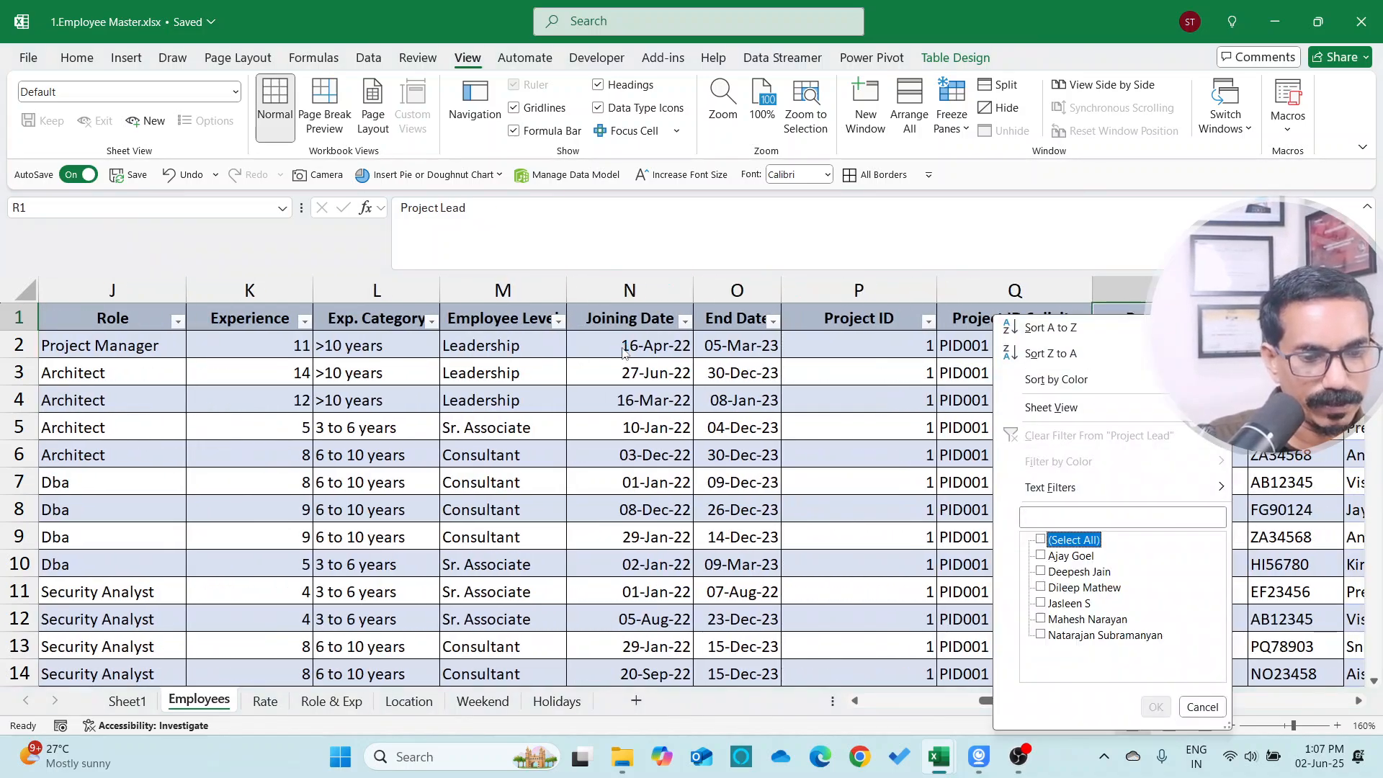
key("Down")
key("Down")
key("Up")
key("space")
key("Return")
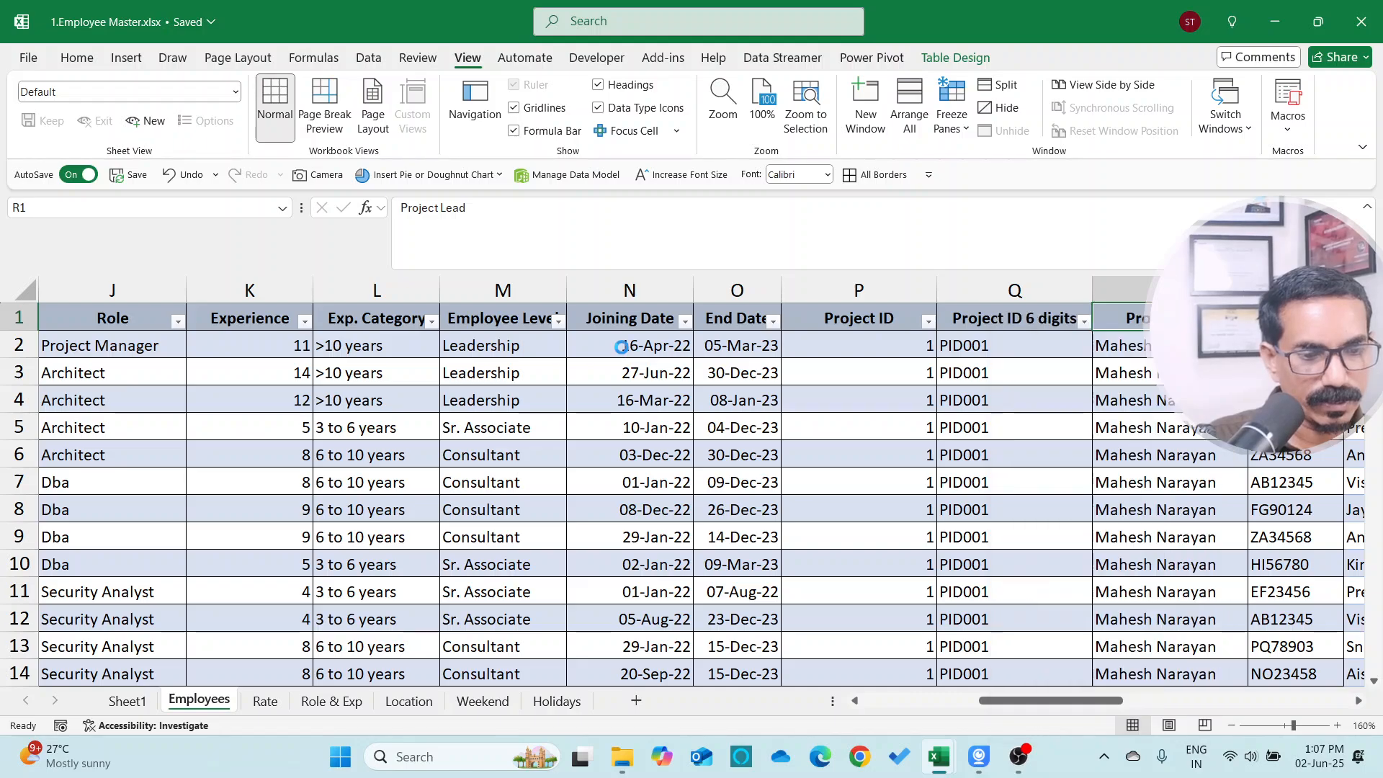
key("ctrl+shift+Down")
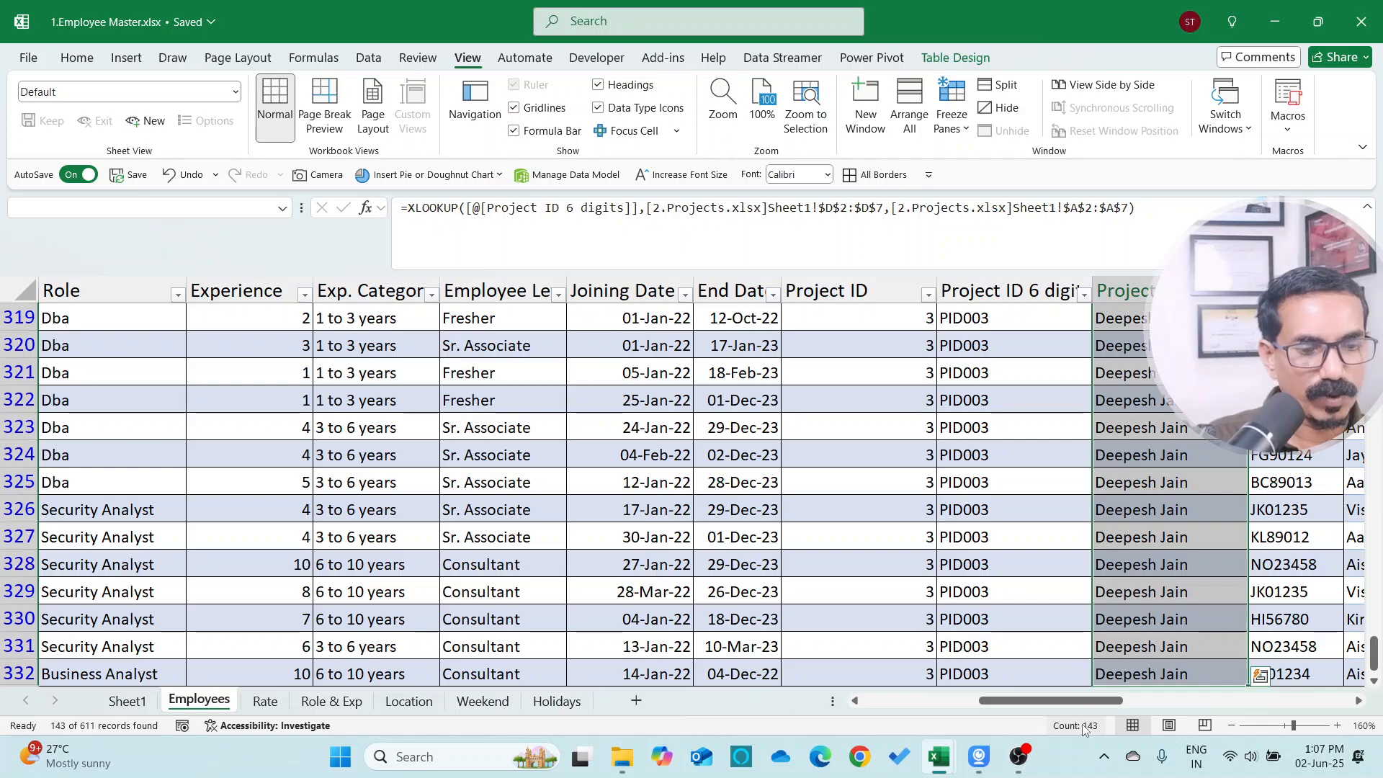
key("ctrl+Up")
Clear the table filter and turn off the filter buttons
key("alt+d")
key("f")
key("s")
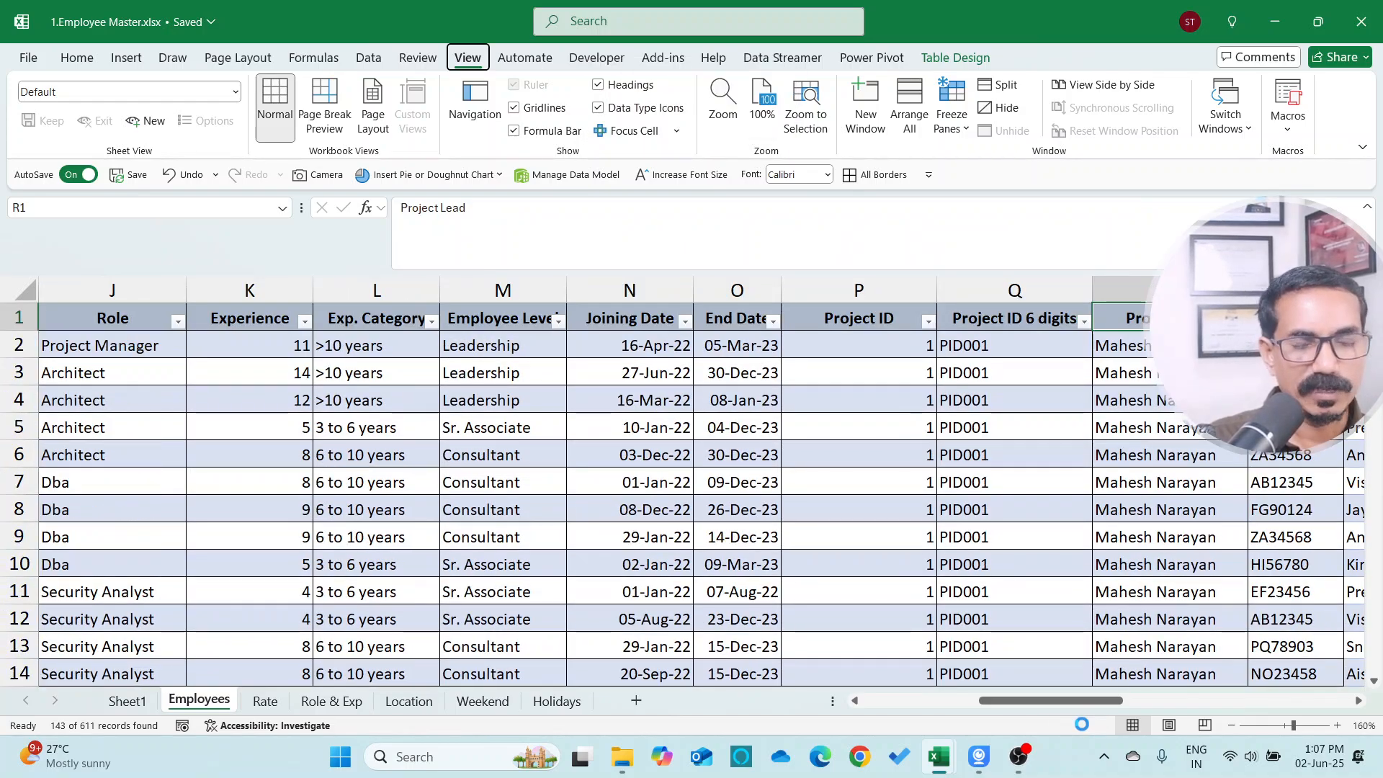
key("ctrl+shift+l")
key("Down")
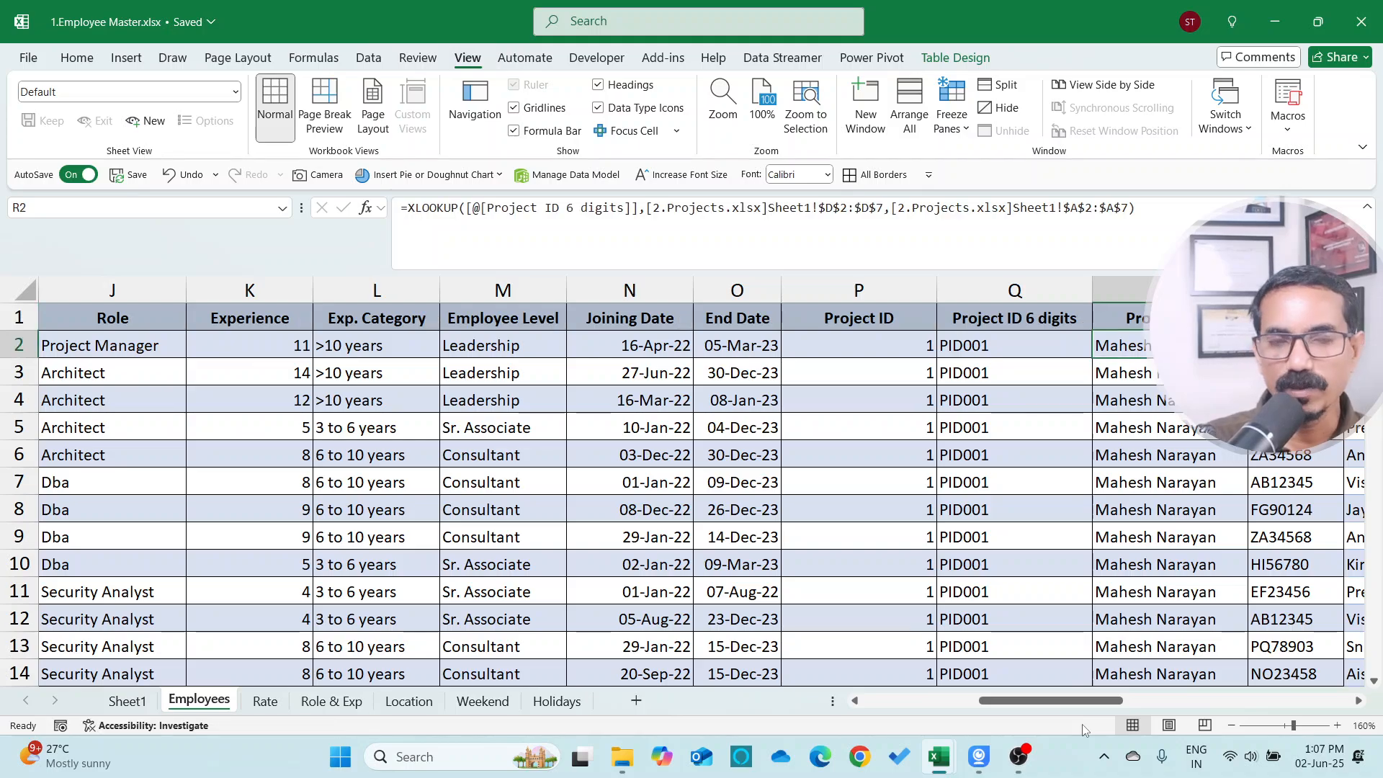